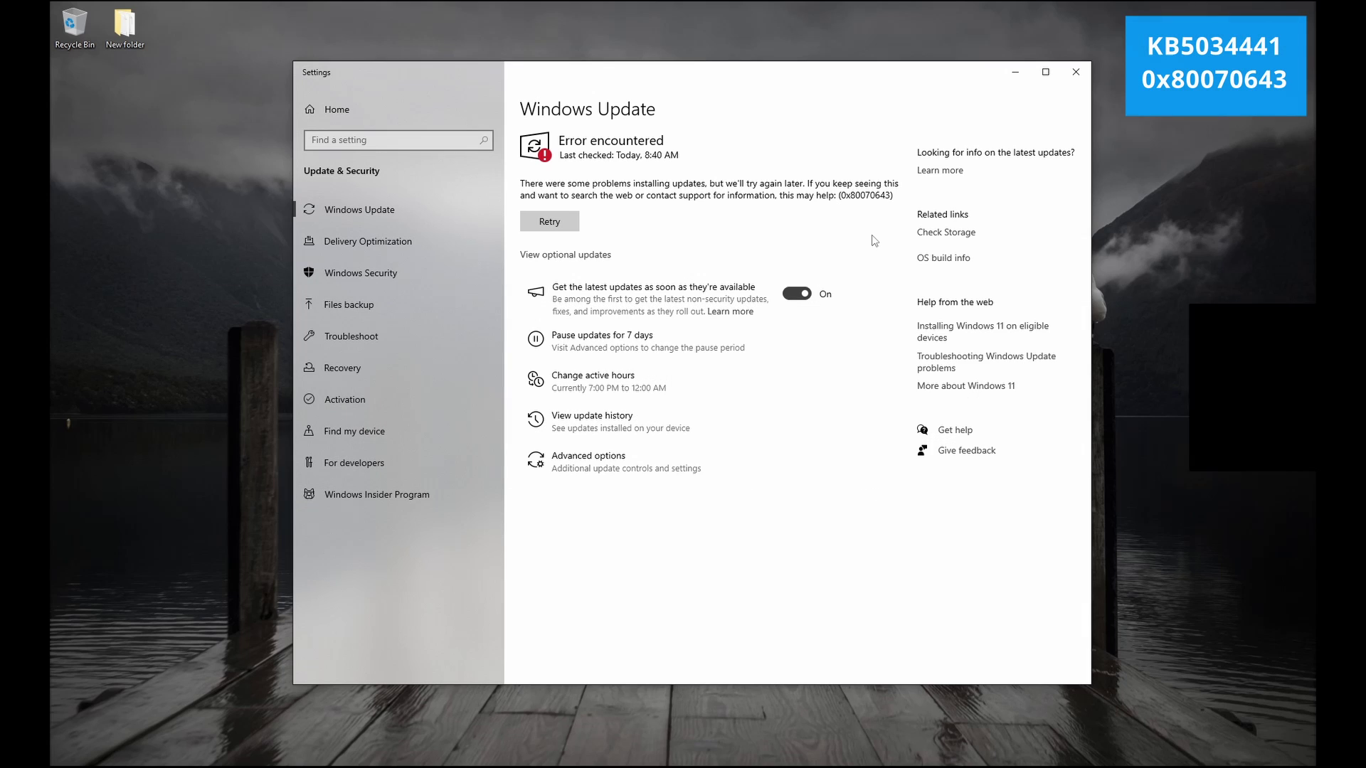
Step: Retry the failed KB5034441 update three times, then bring up the Start menu power options
left_click(575, 224)
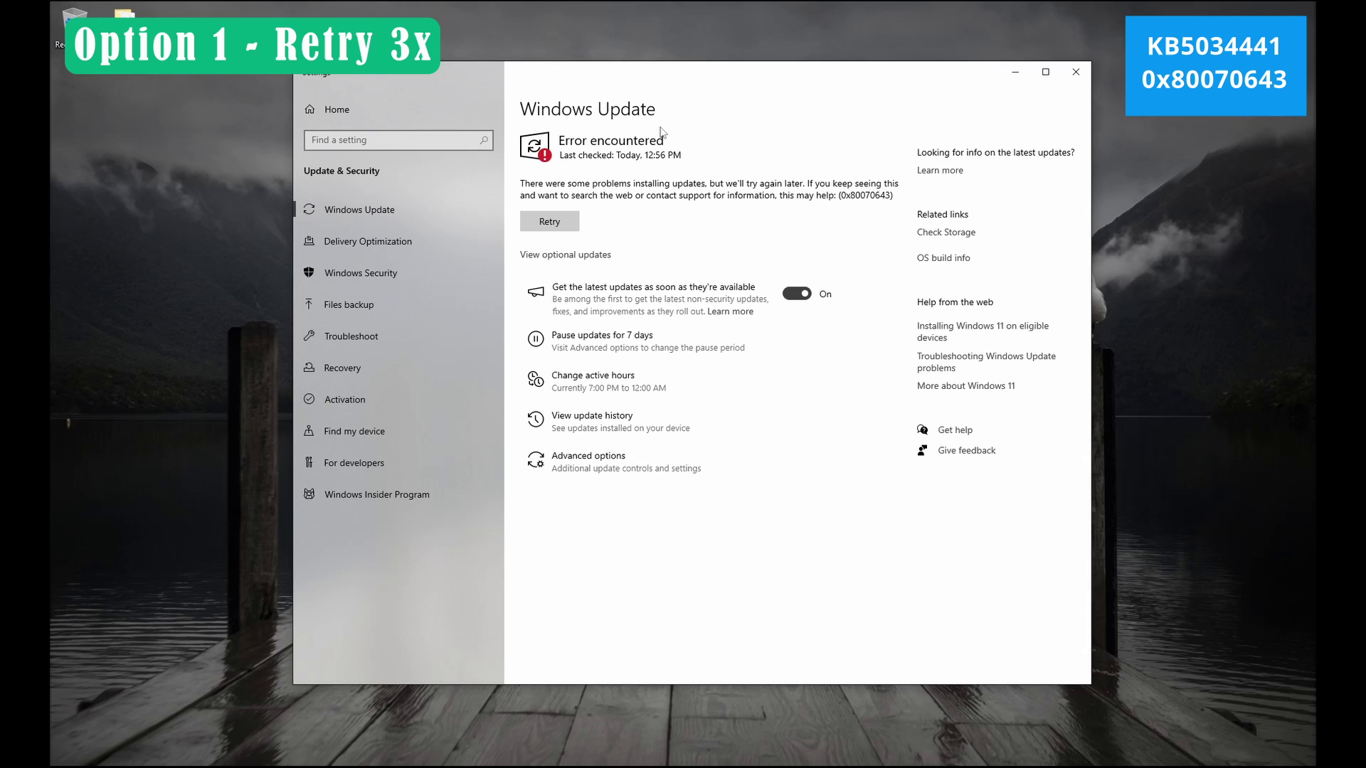
left_click(549, 221)
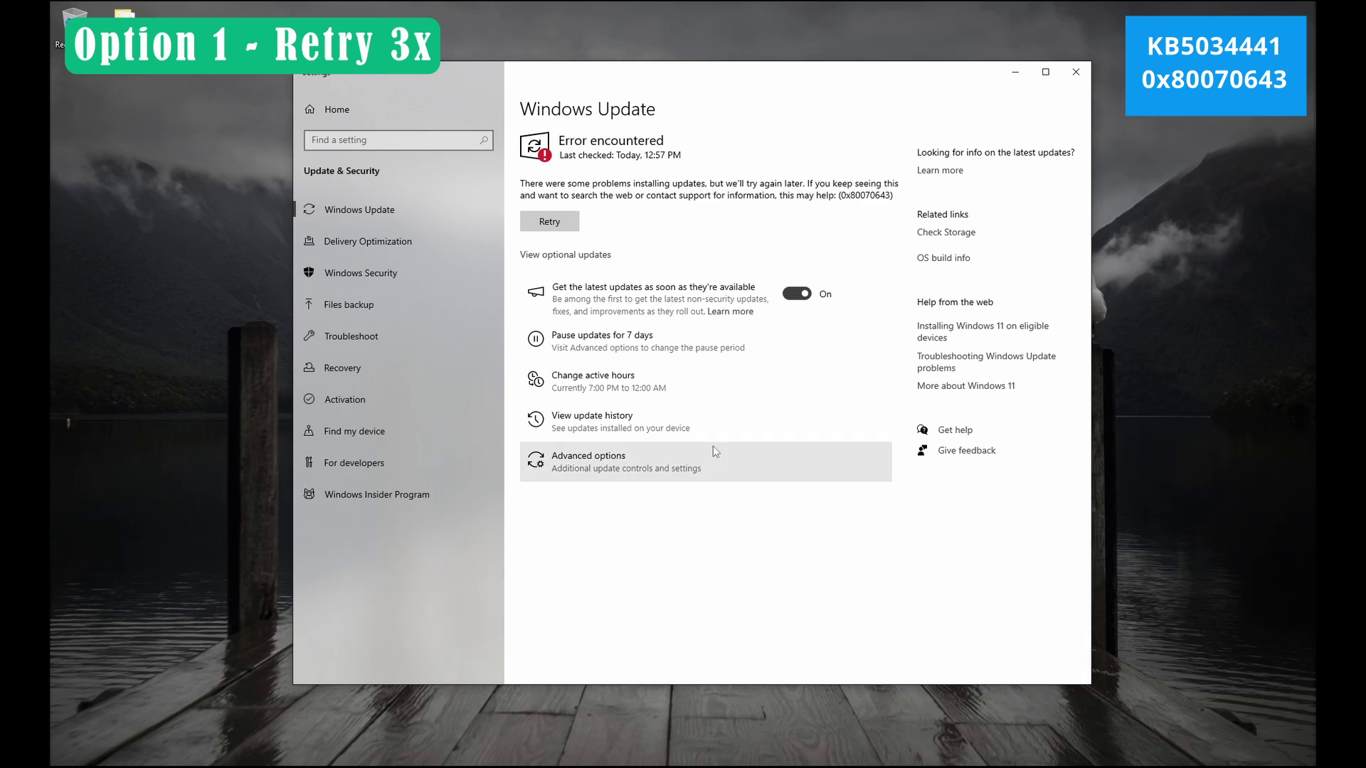
left_click(549, 220)
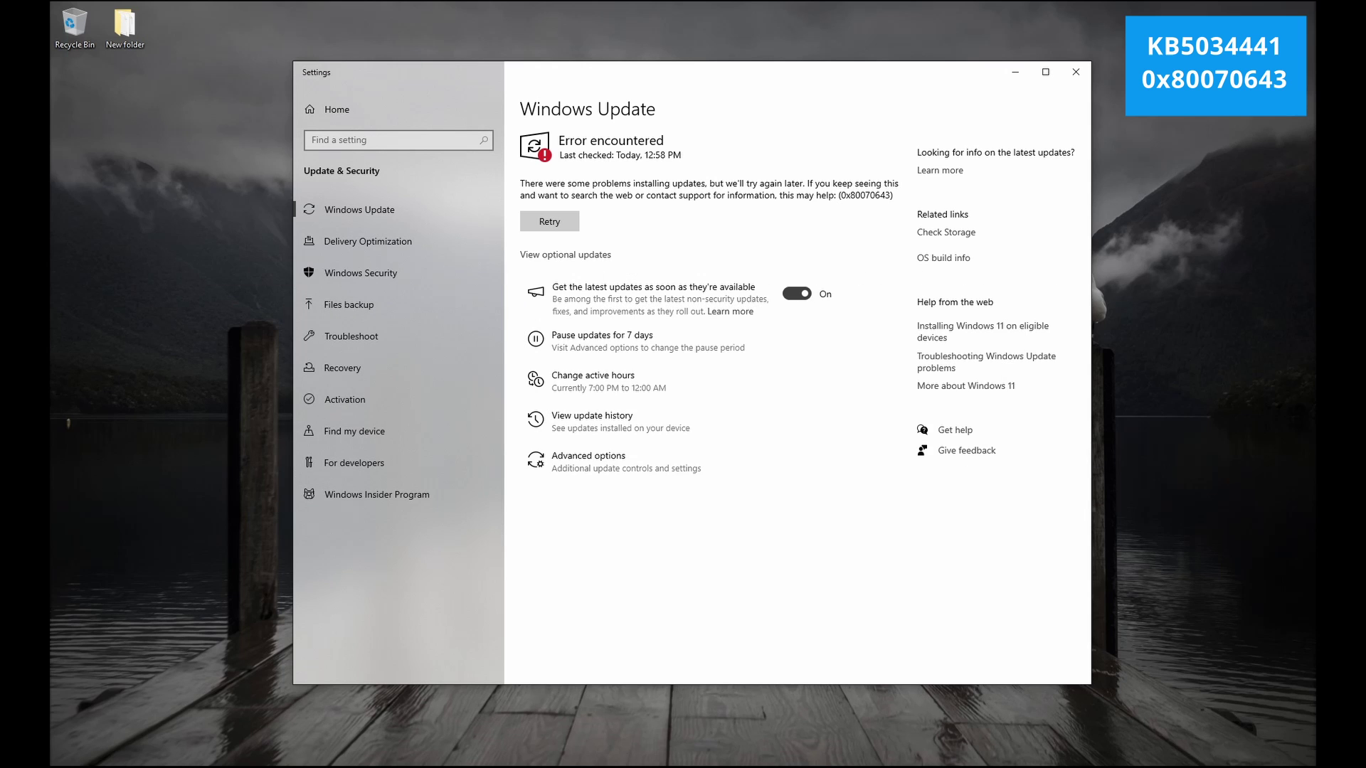
key("super")
left_click(92, 750)
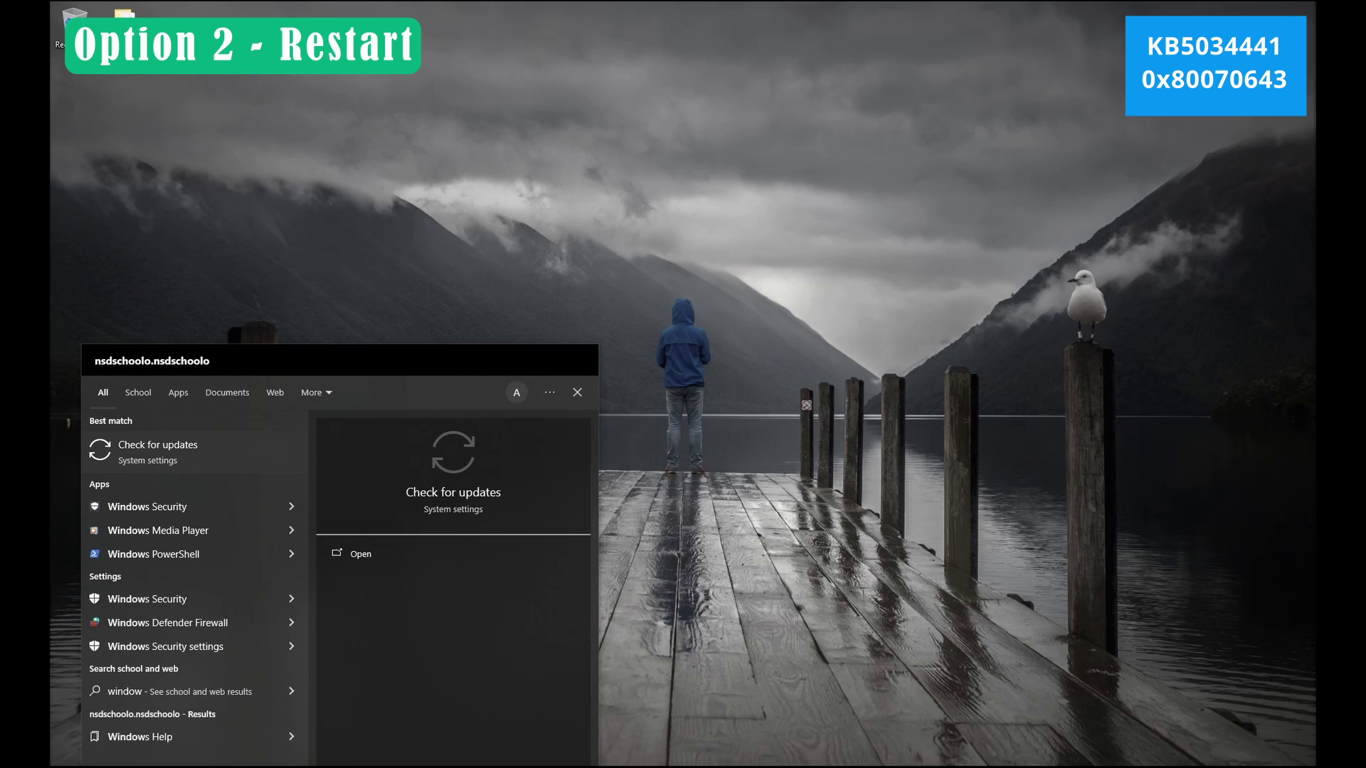
Step: After restarting, reopen Check for updates and retry KB5034441; it fails again with 0x80070643
key("Return")
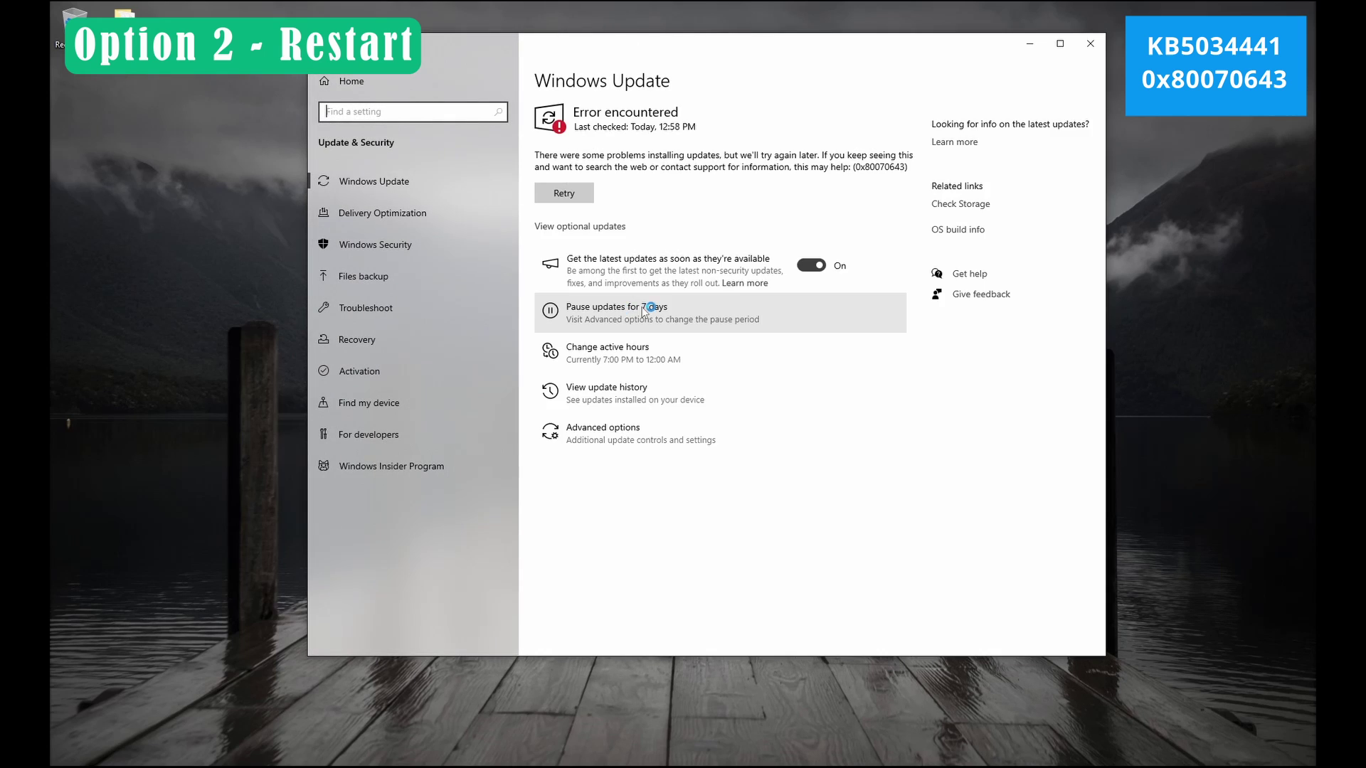
left_click(579, 195)
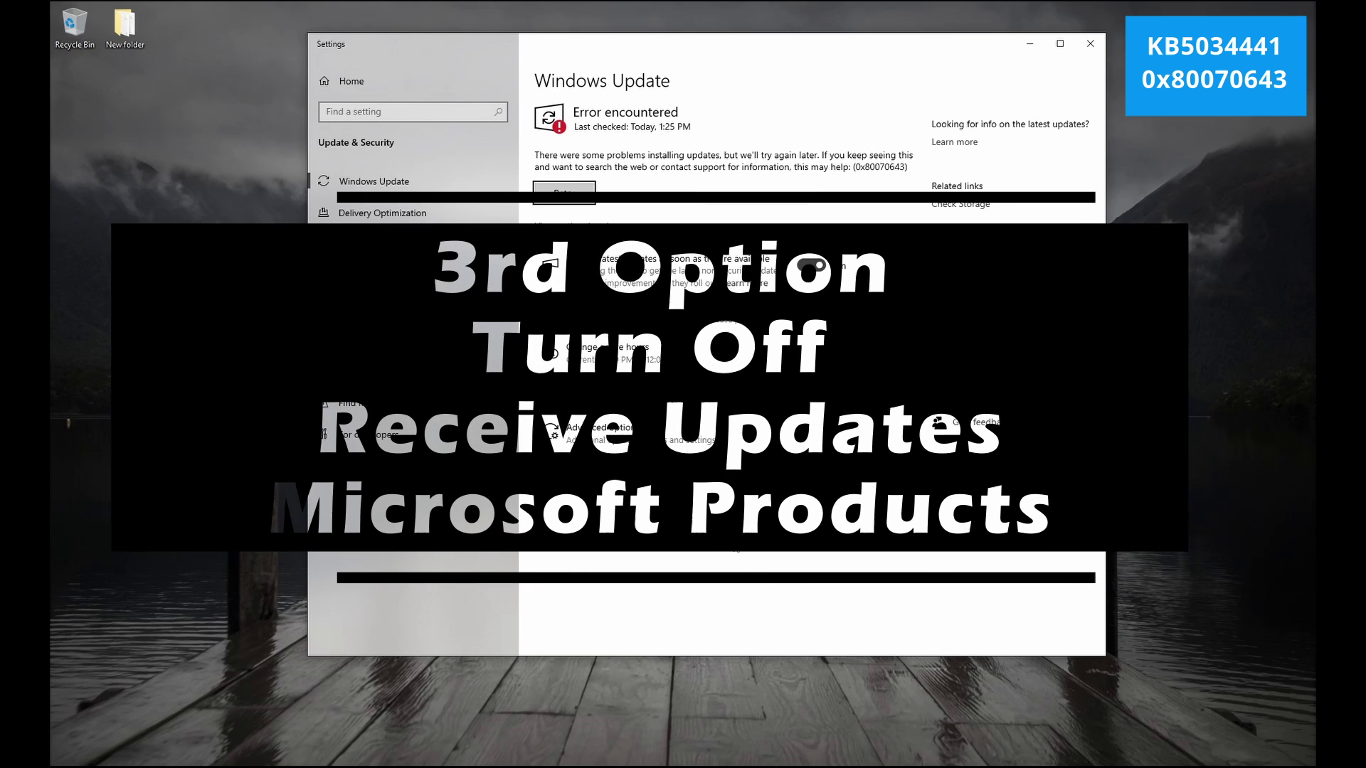
Step: Switch 'Receive updates for other Microsoft products' Off in Advanced options, then return to Windows Update
left_click(640, 432)
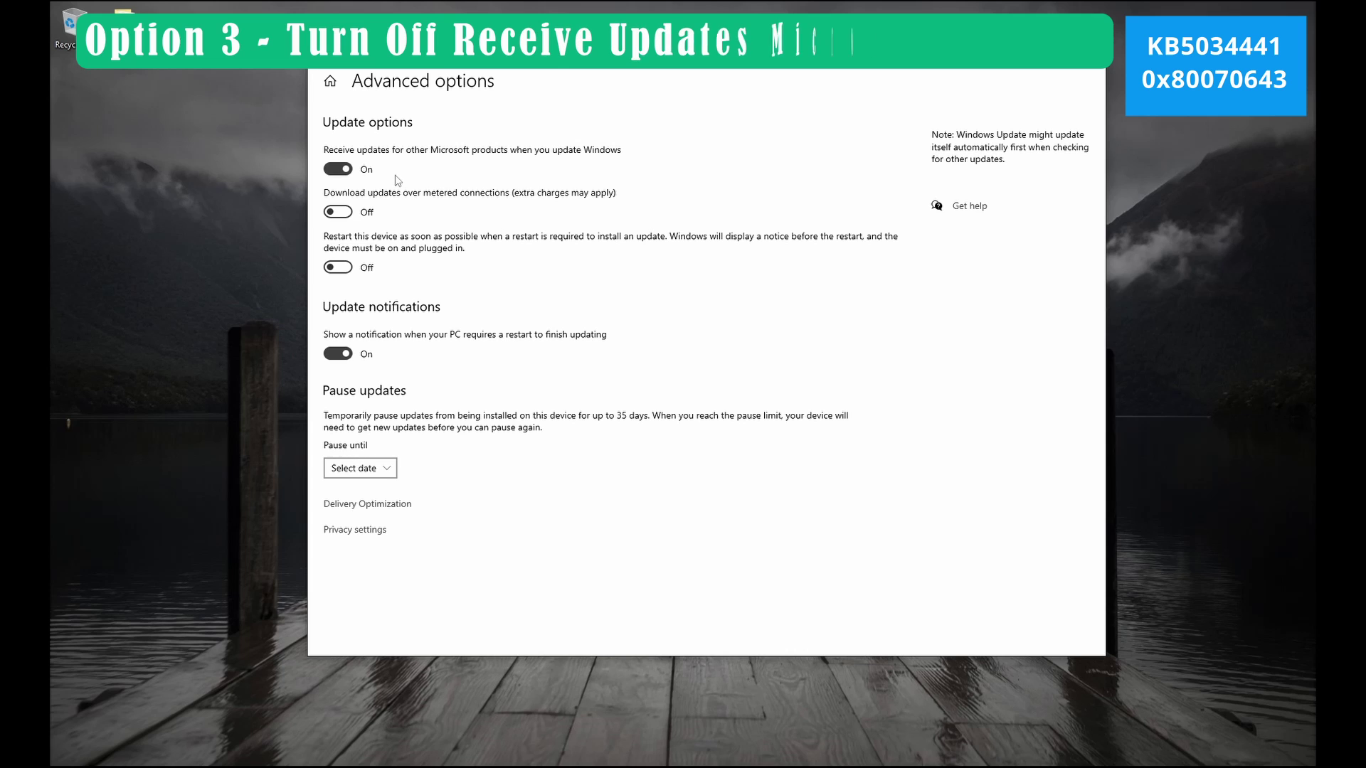
left_click(399, 177)
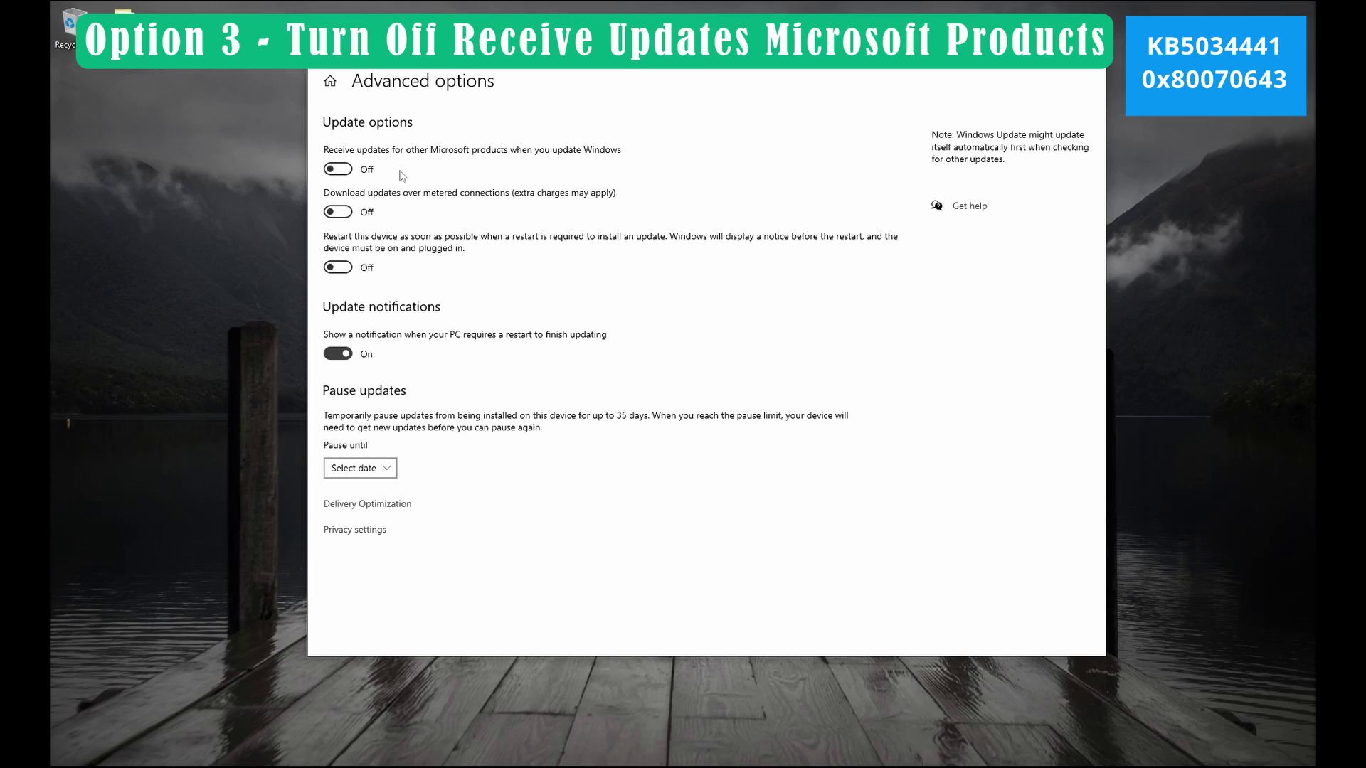
key("alt+Left")
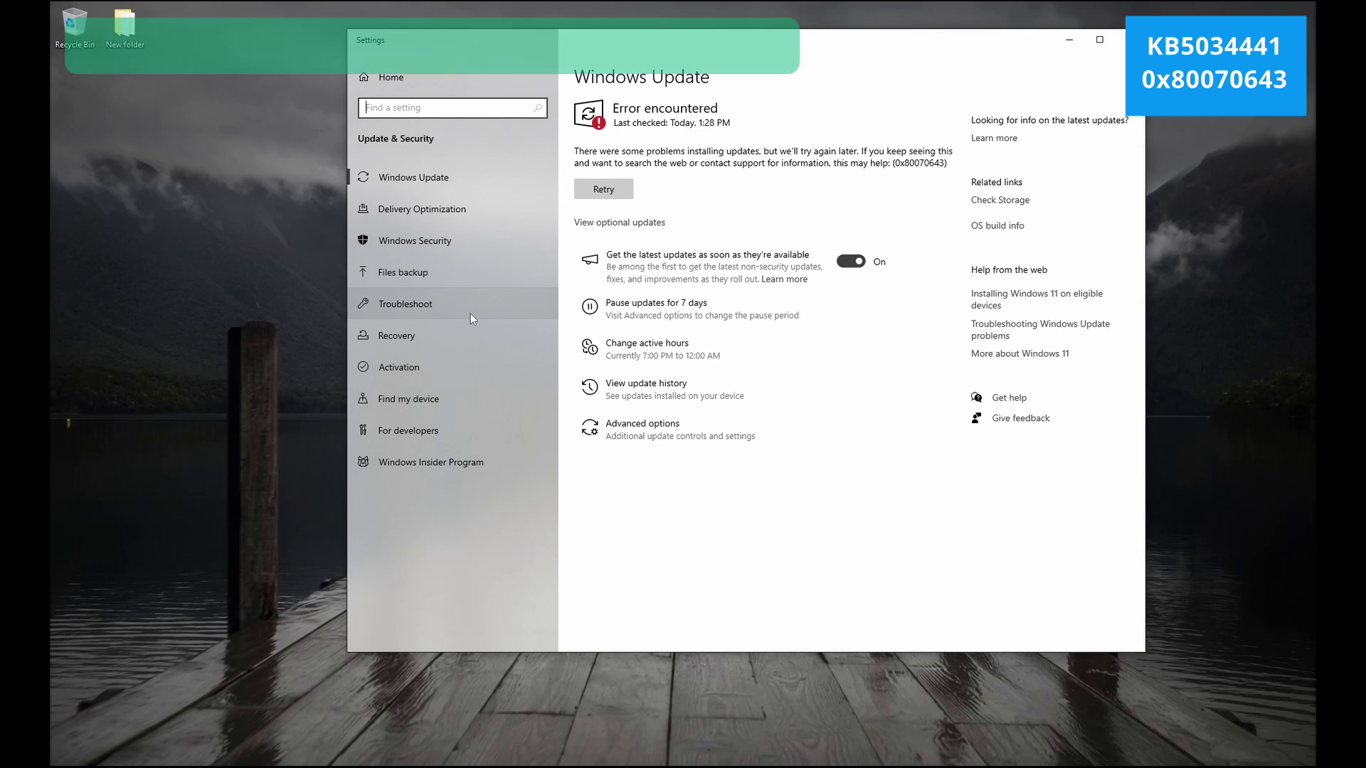
Step: Run the Windows Update troubleshooter from Additional troubleshooters, then return to the Windows Update page
left_click(471, 310)
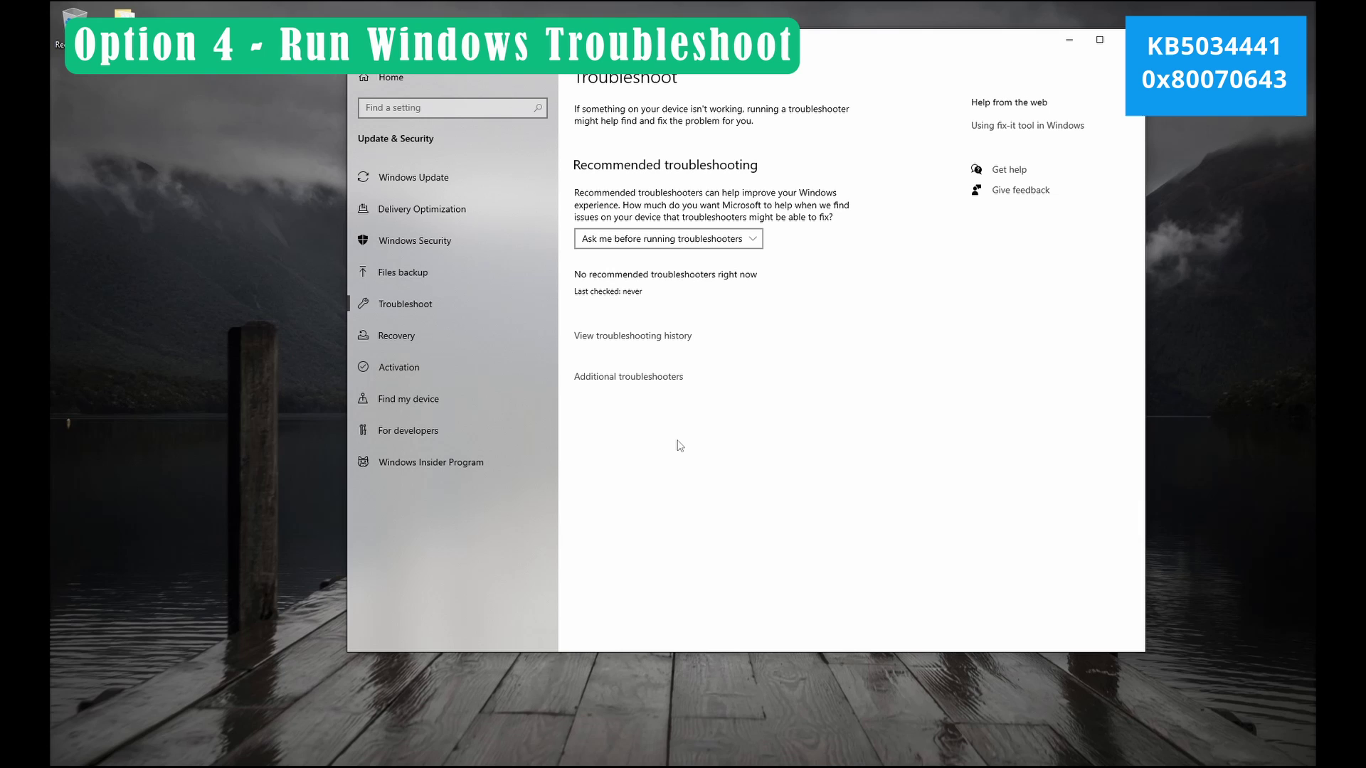
left_click(636, 377)
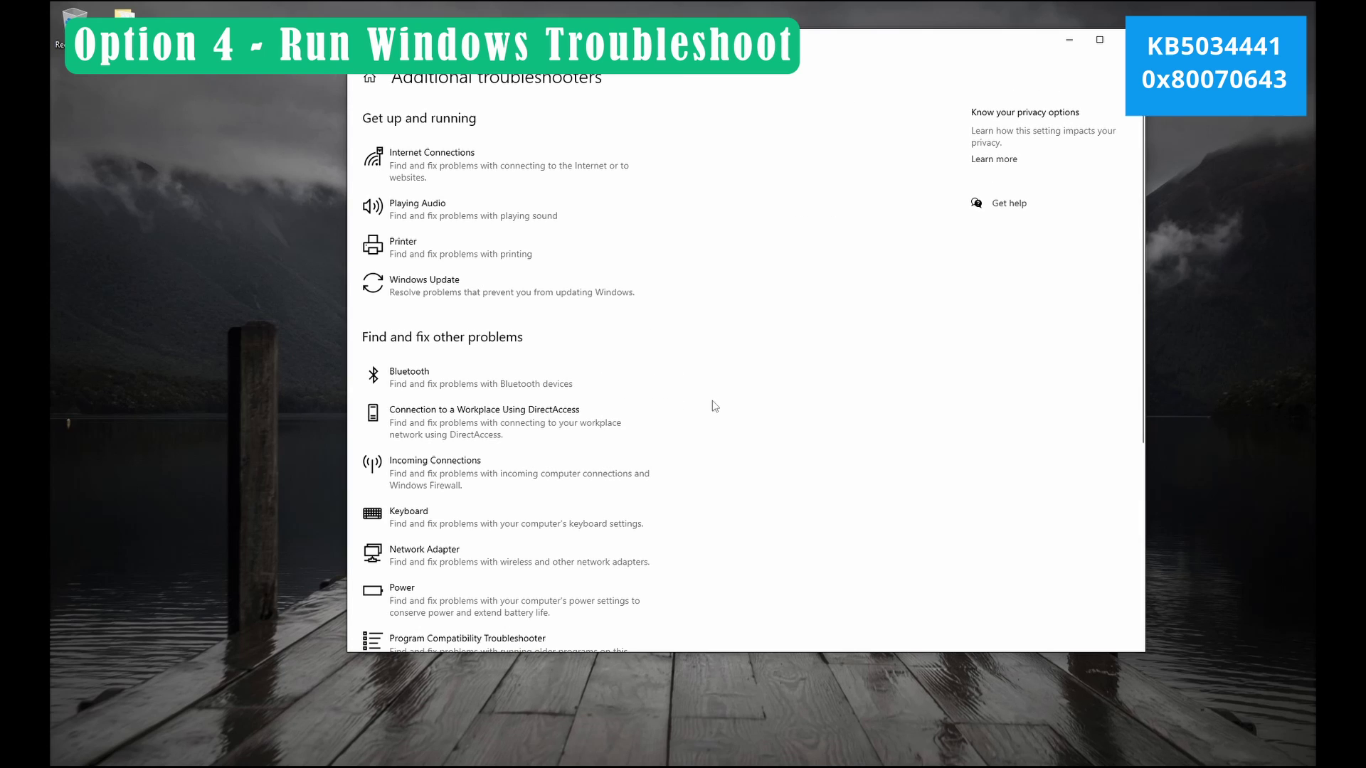
left_click(513, 283)
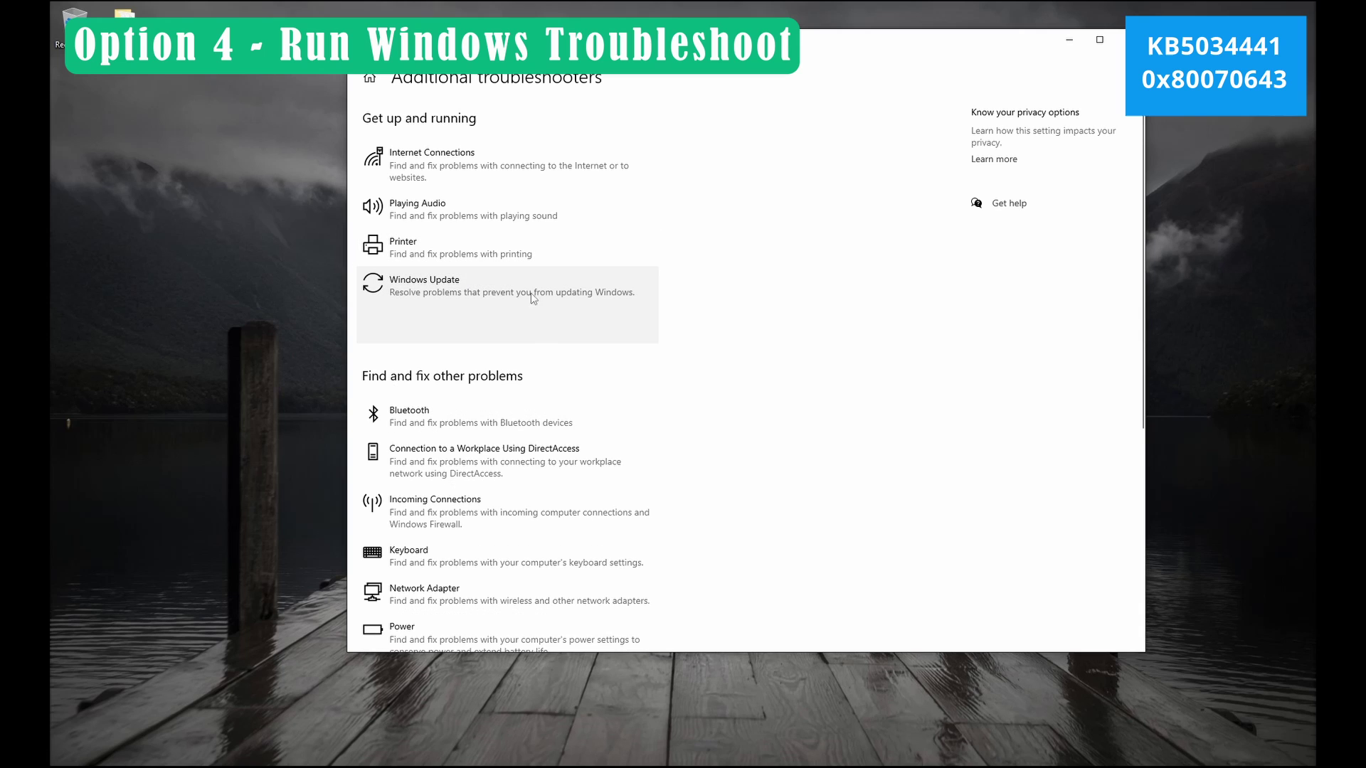
left_click(611, 334)
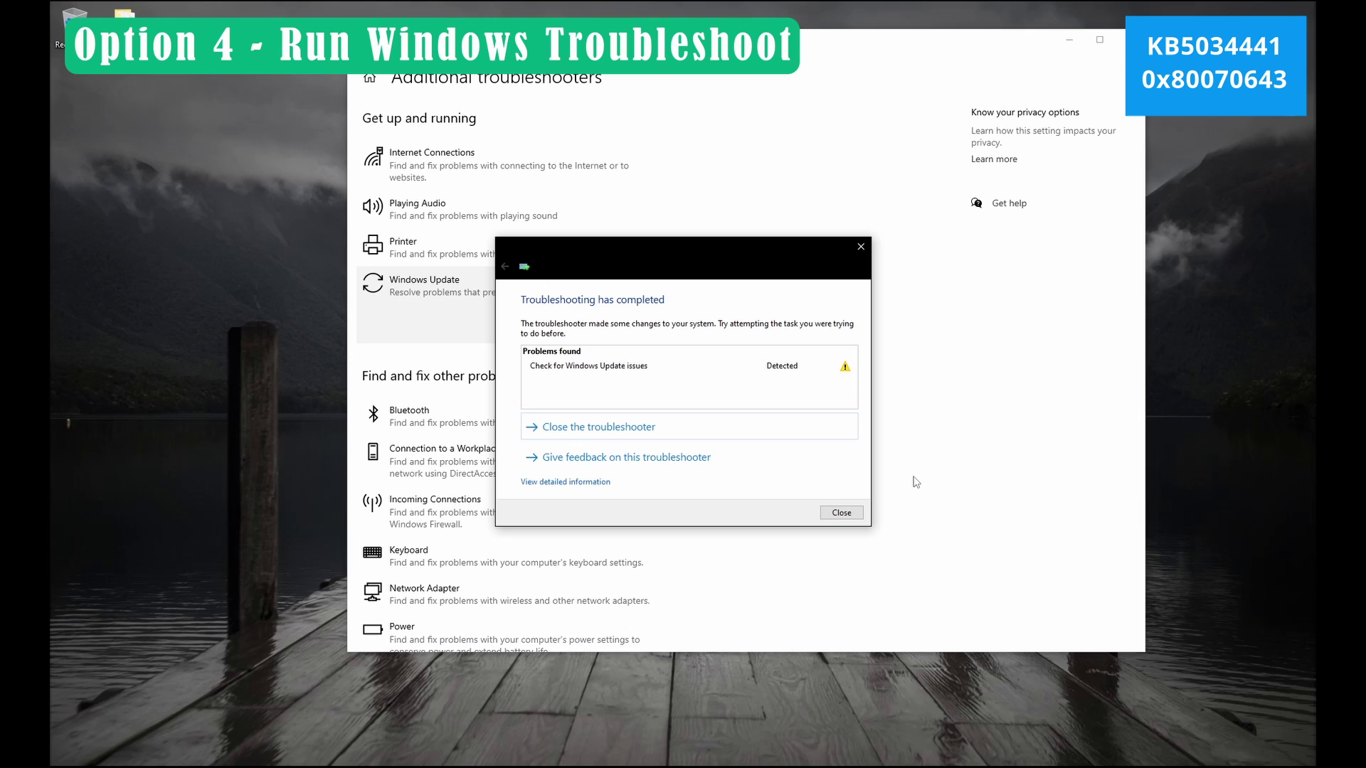
left_click(648, 426)
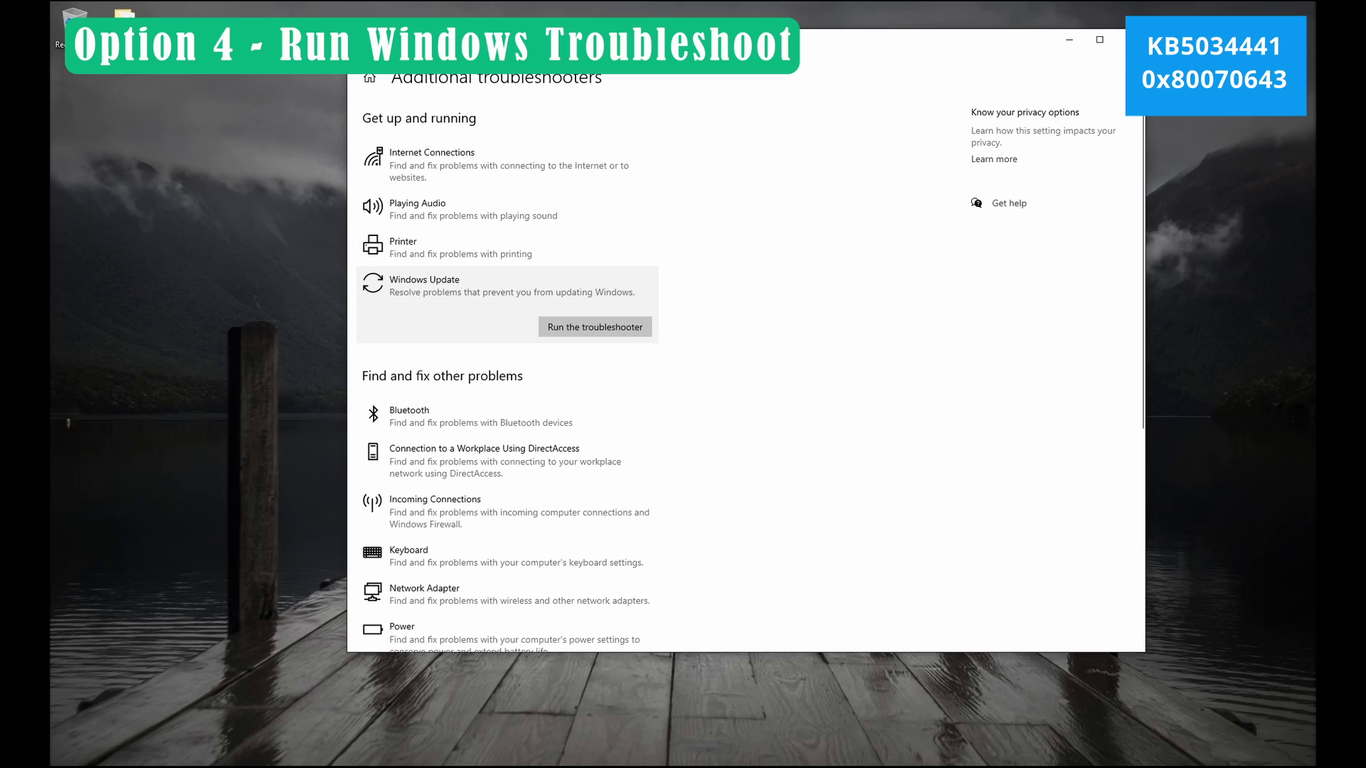
left_click(360, 43)
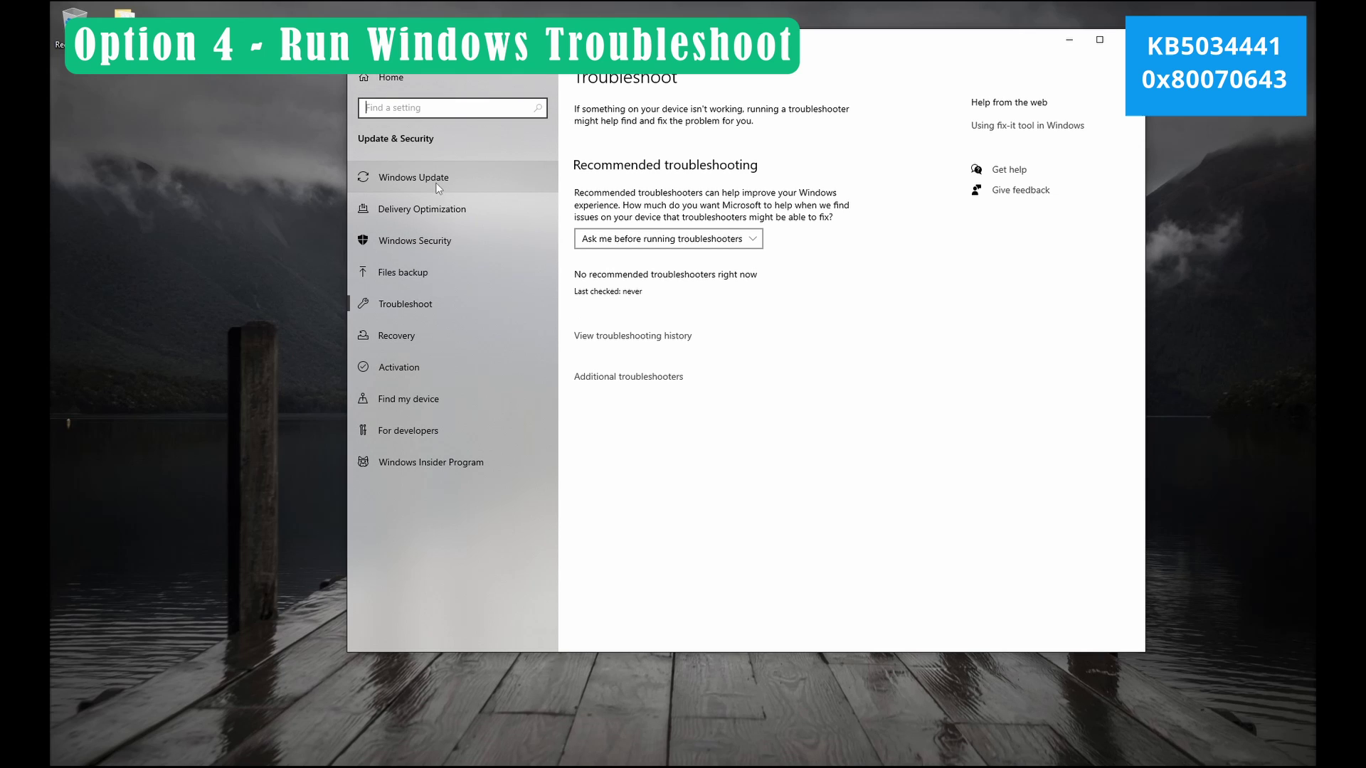
left_click(438, 188)
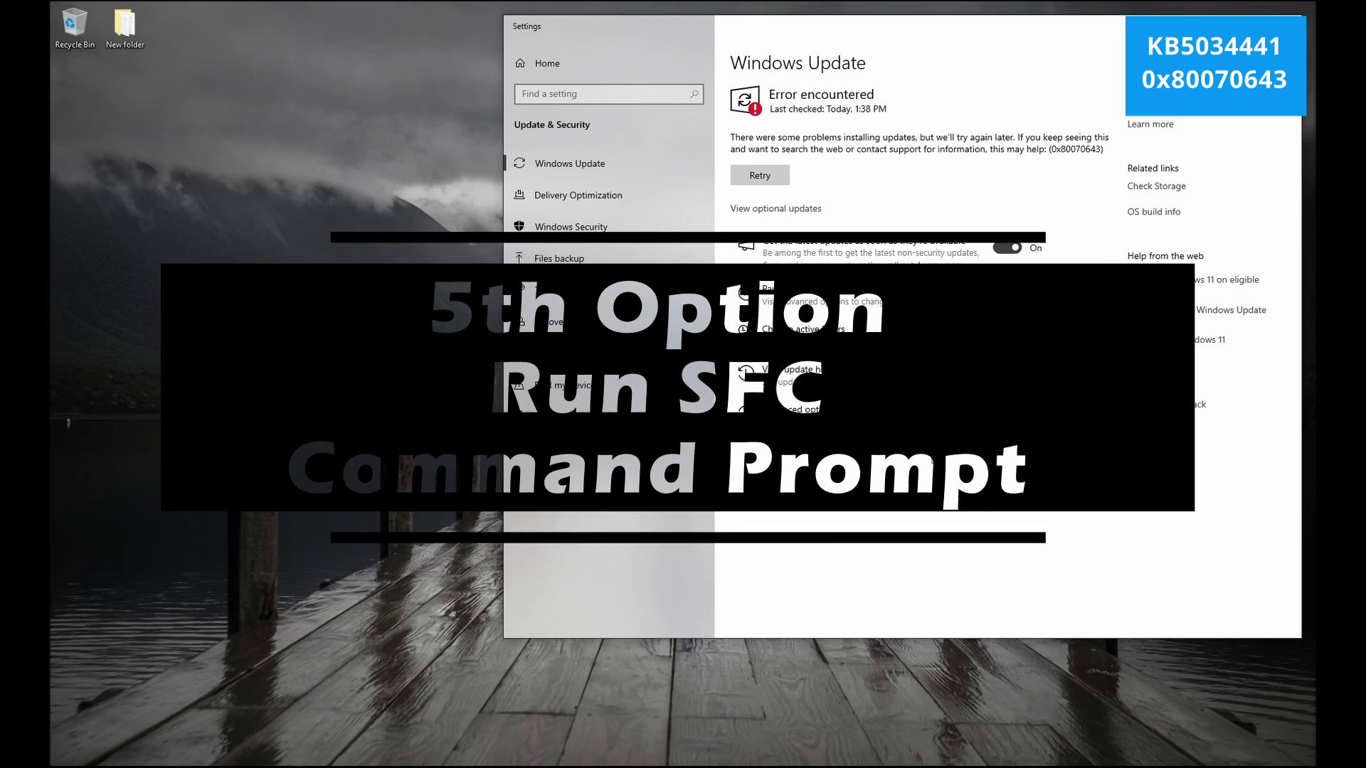
Step: Run sfc /scannow in an administrator Command Prompt, then exit the console
key("super")
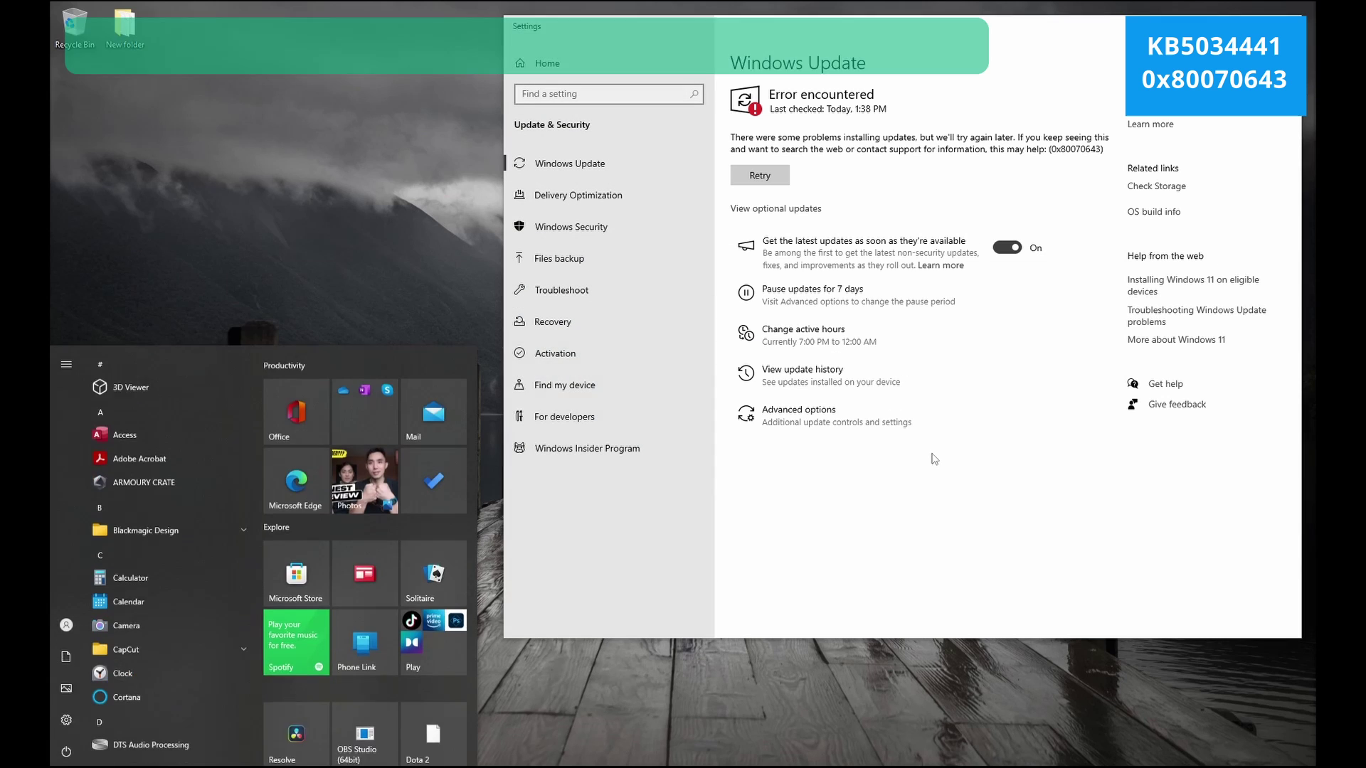
type("cmd")
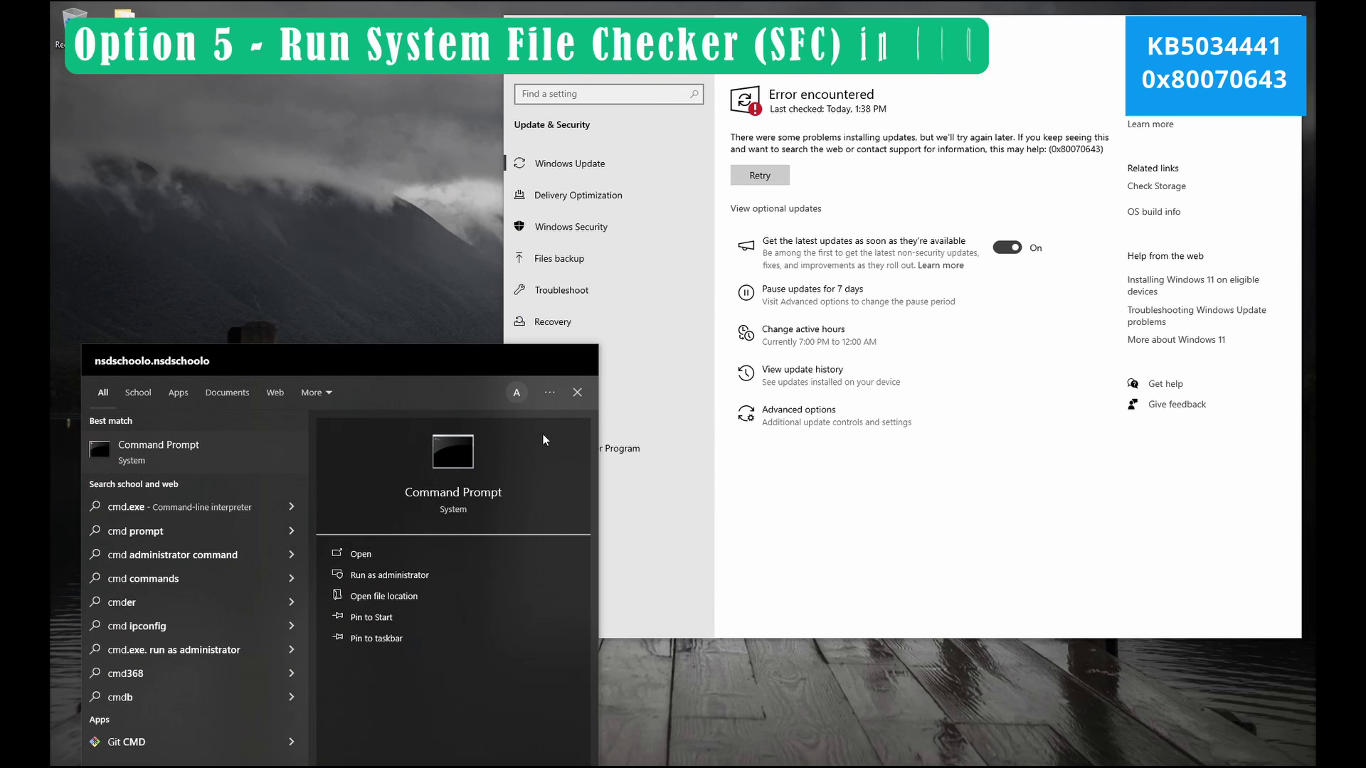
left_click(445, 576)
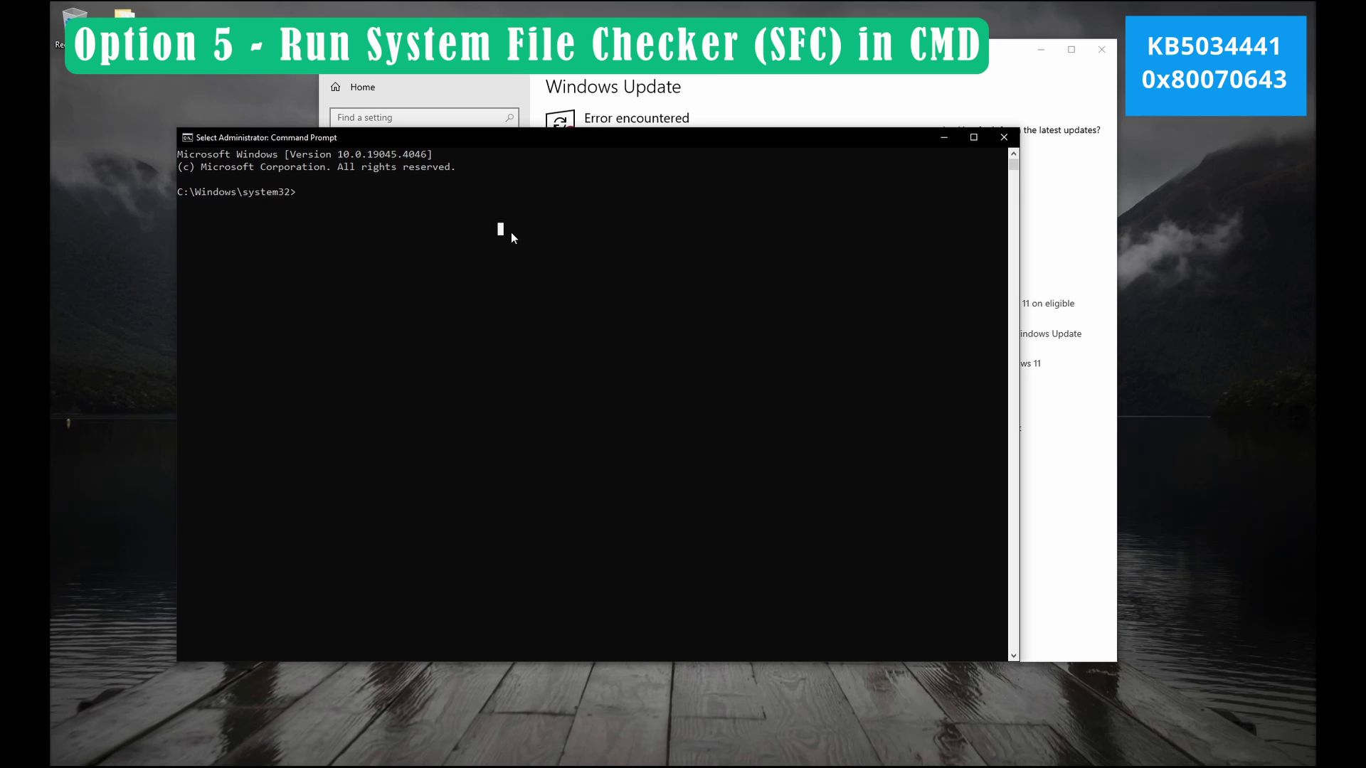
type("sfc /scannow")
key("Return")
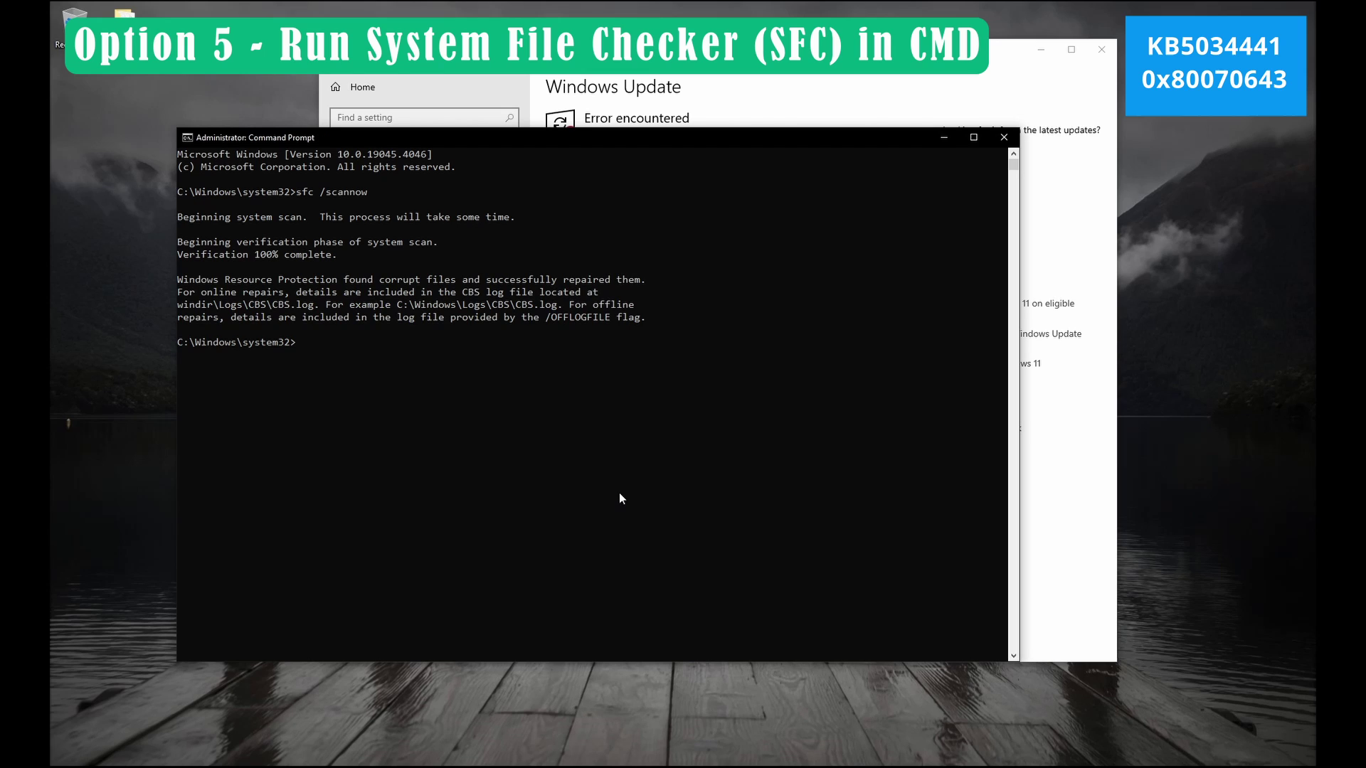
type("exit")
key("Return")
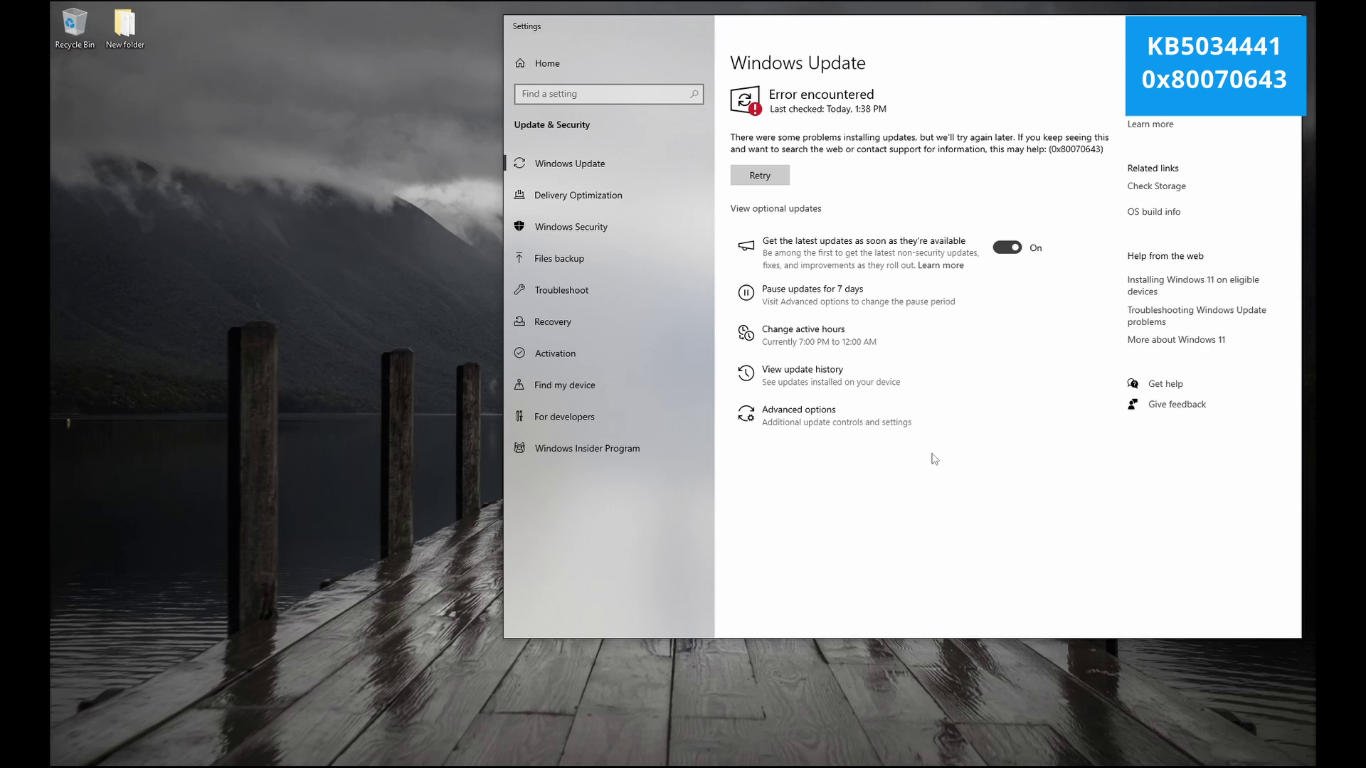
Step: In an administrator Command Prompt, run reagentc /info to see Windows RE on harddisk1 partition5
key("super")
type("cmd")
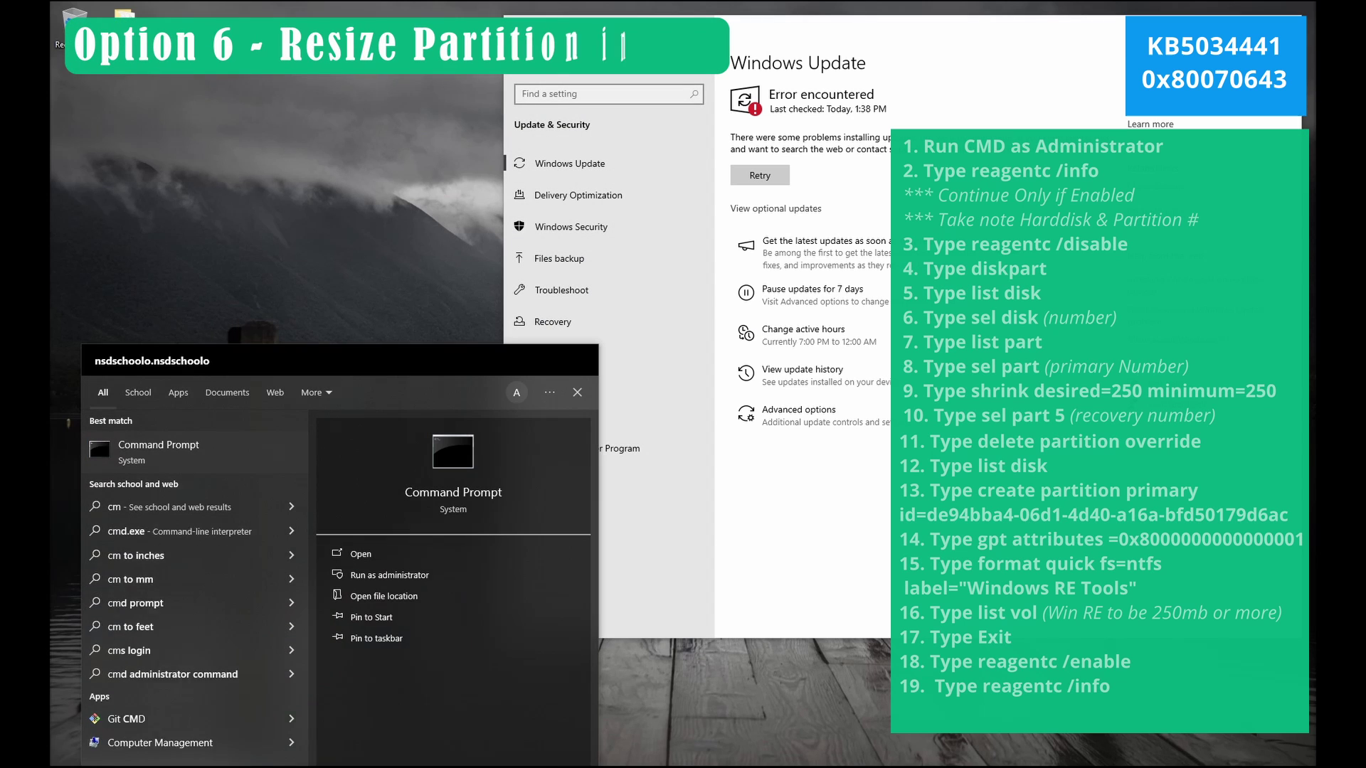
left_click(445, 576)
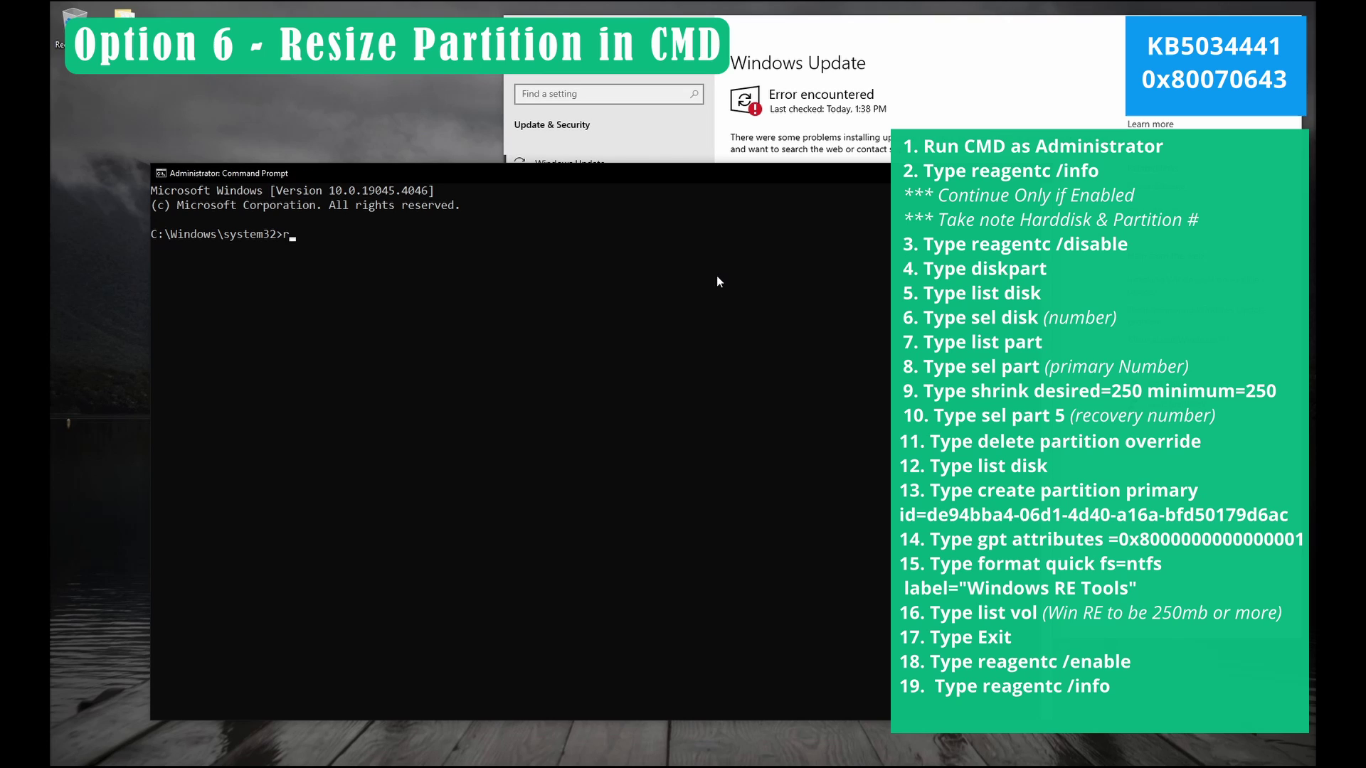
type("reagentc")
type("/info")
key("Return")
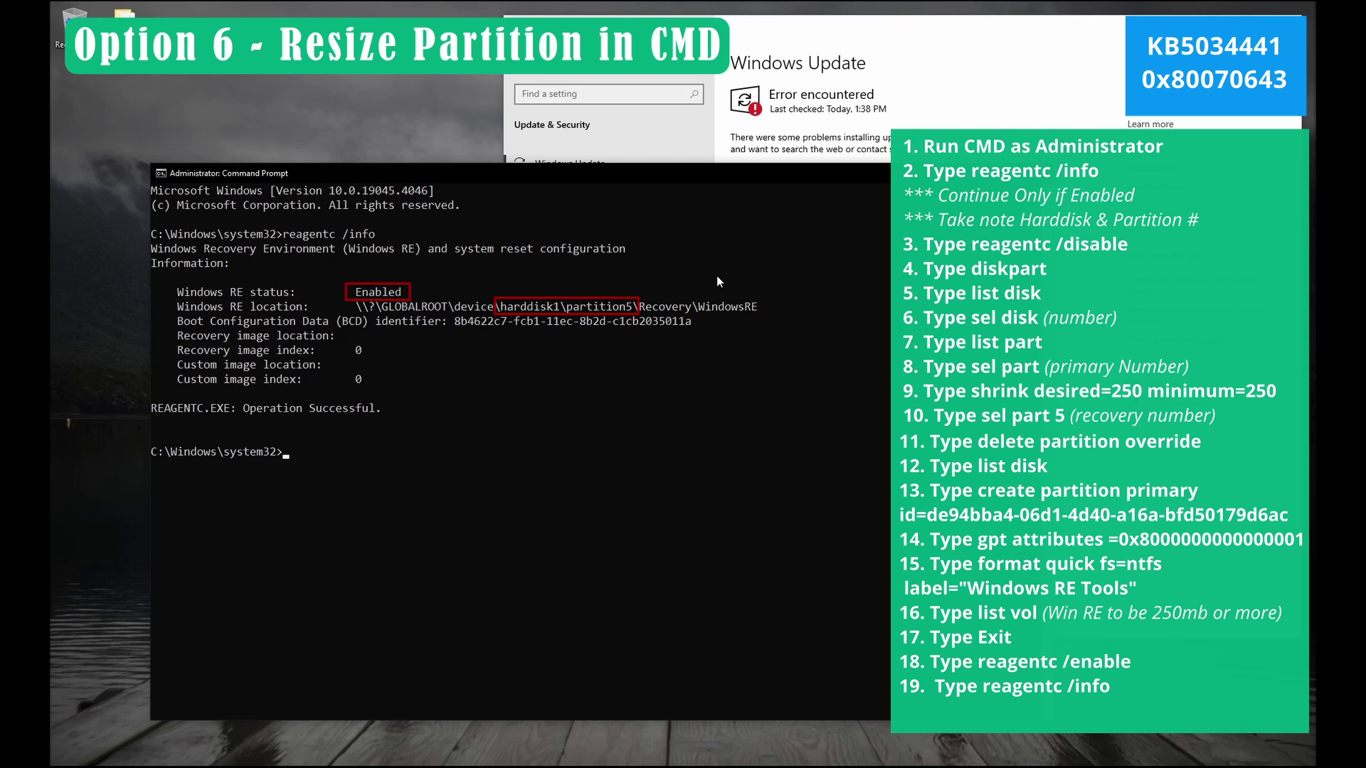
Step: Disable Windows RE with reagentc /disable
left_click(537, 467)
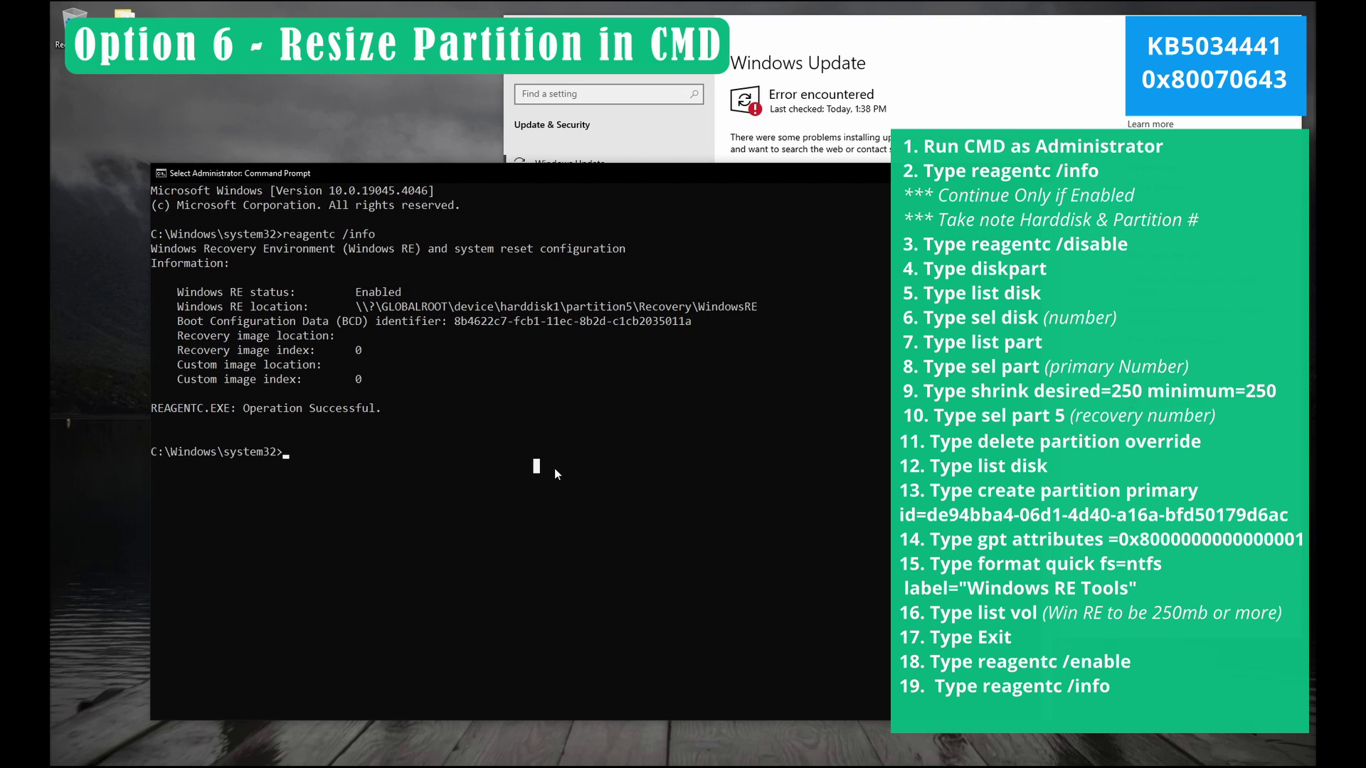
type("rea")
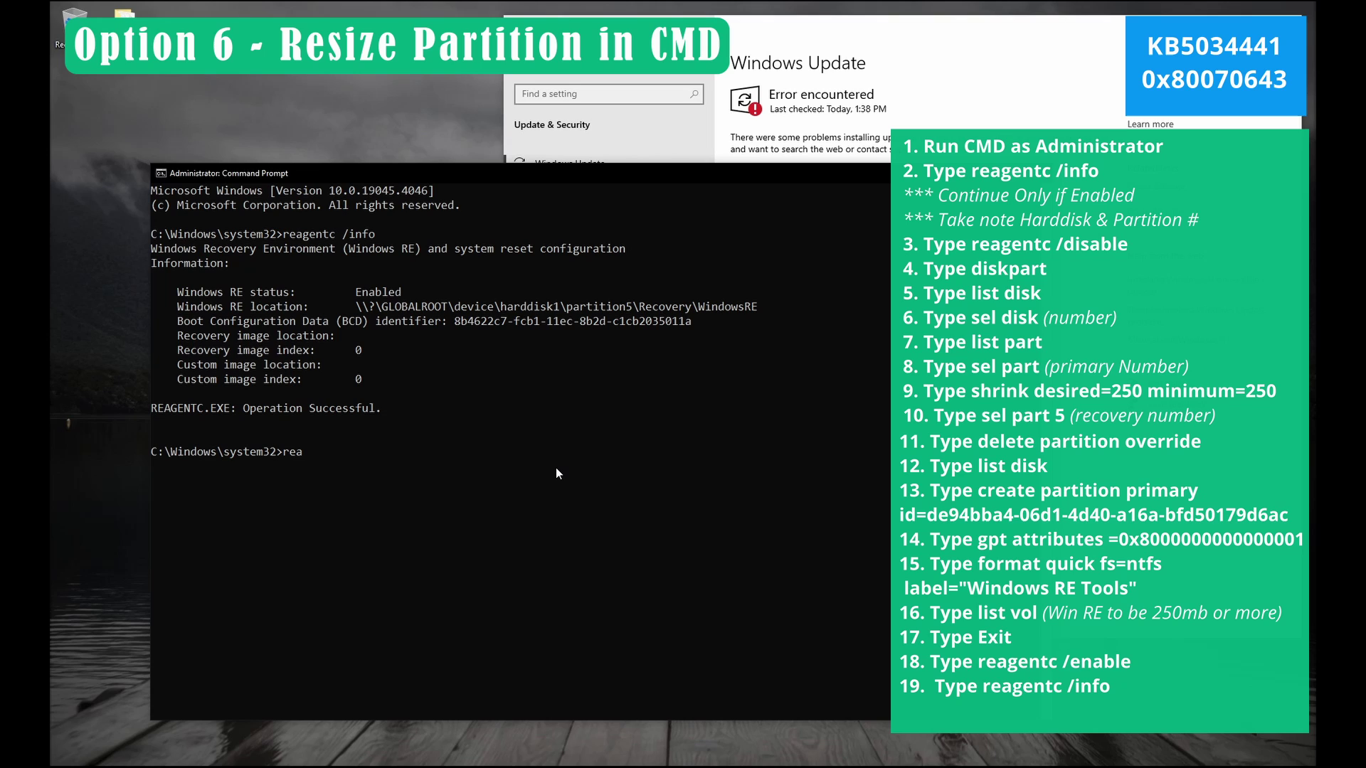
type("gentc /disable")
key("Return")
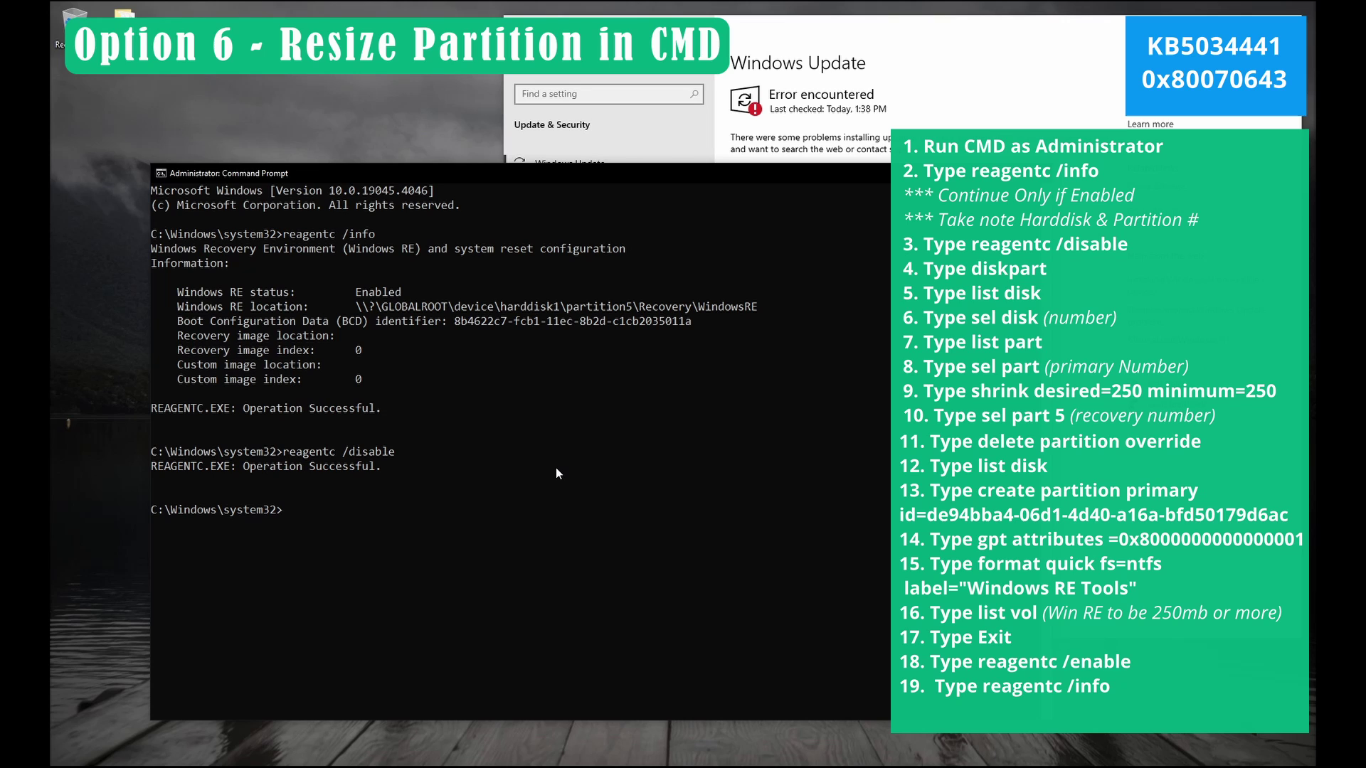
Step: Start DiskPart, list the disks, and select disk 1
type("diskpart")
key("Return")
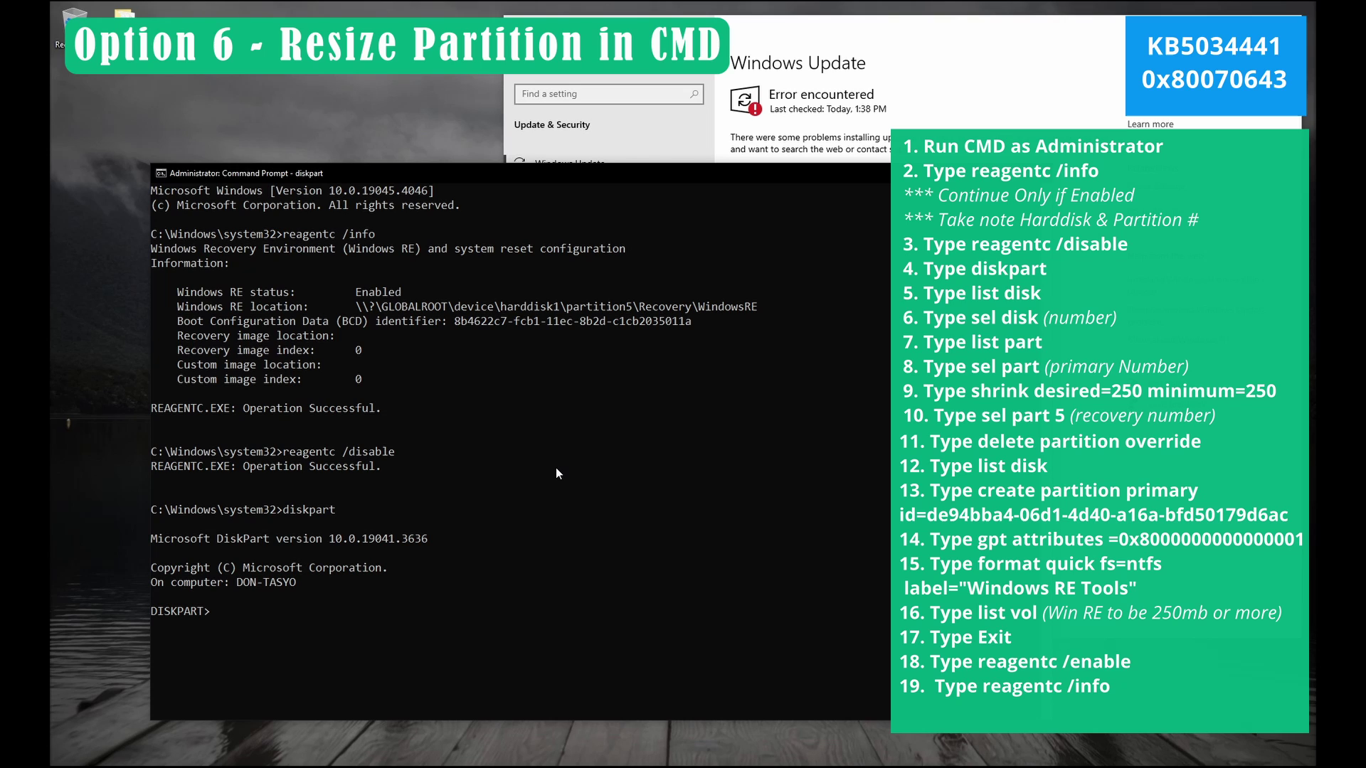
type("list disk")
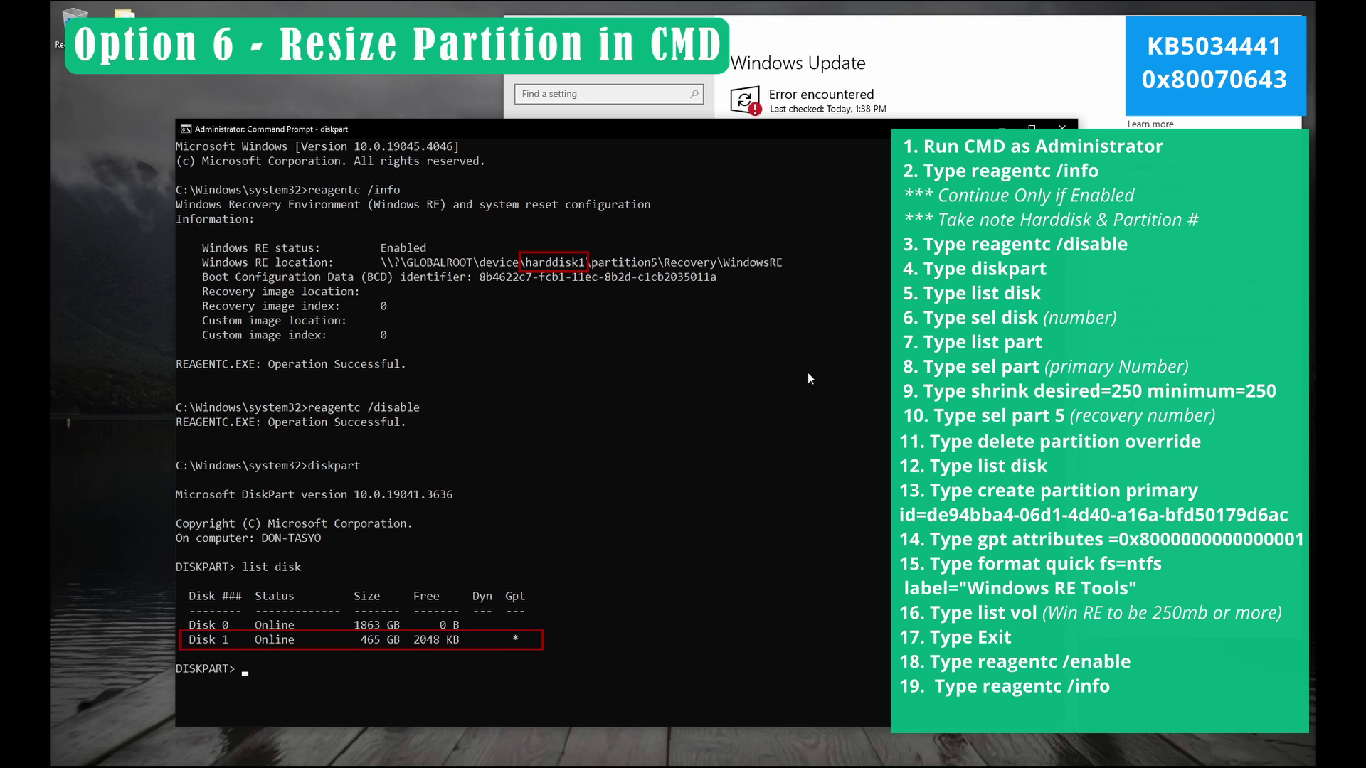
type("sel disk 1")
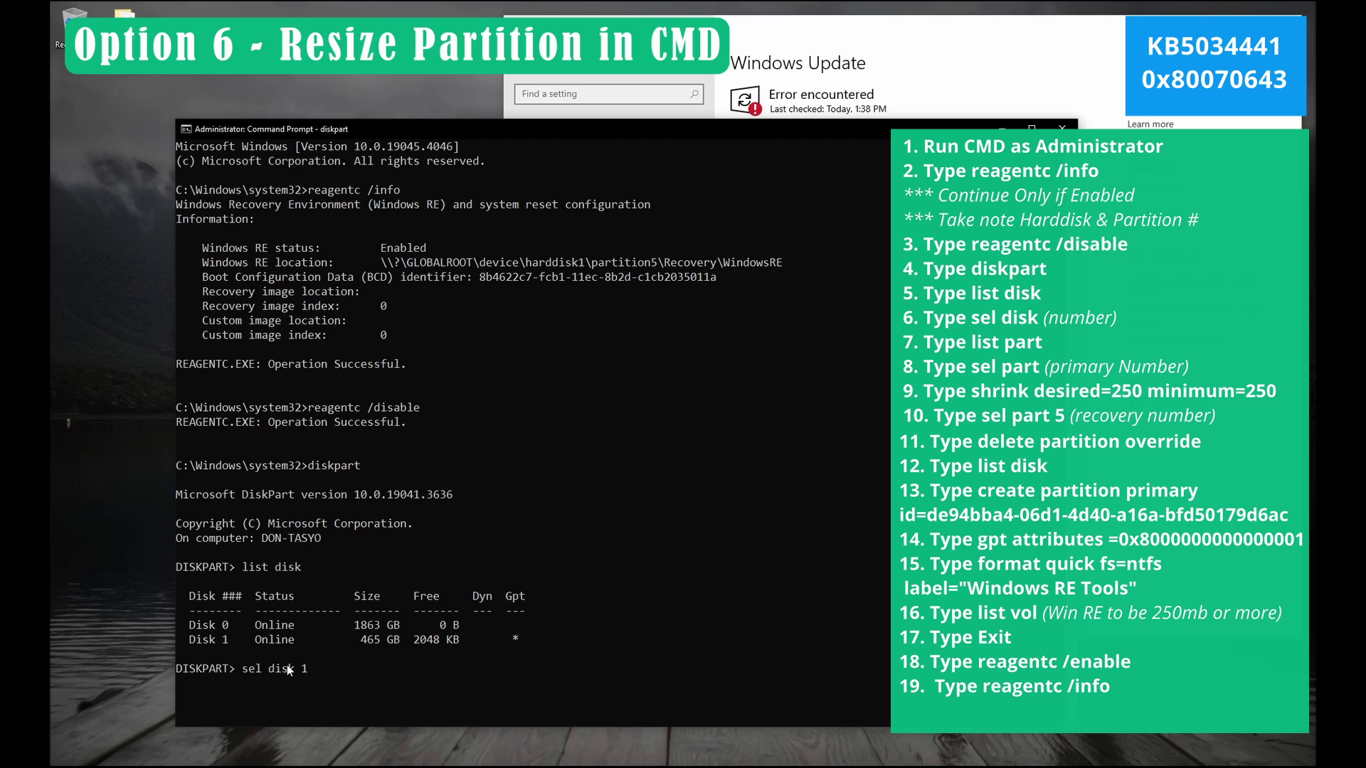
key("Return")
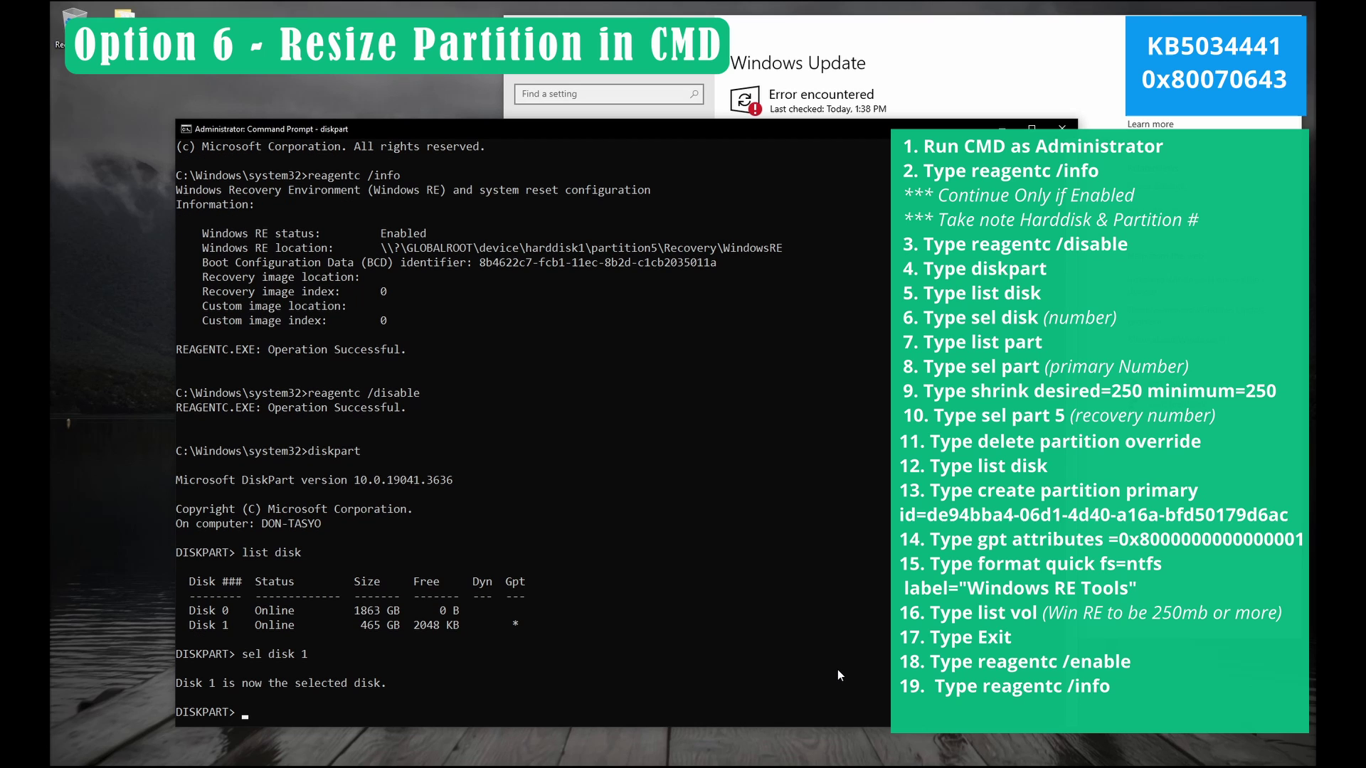
Step: List disk 1's partitions and select the 269 GB primary Partition 3
type("list part")
key("Return")
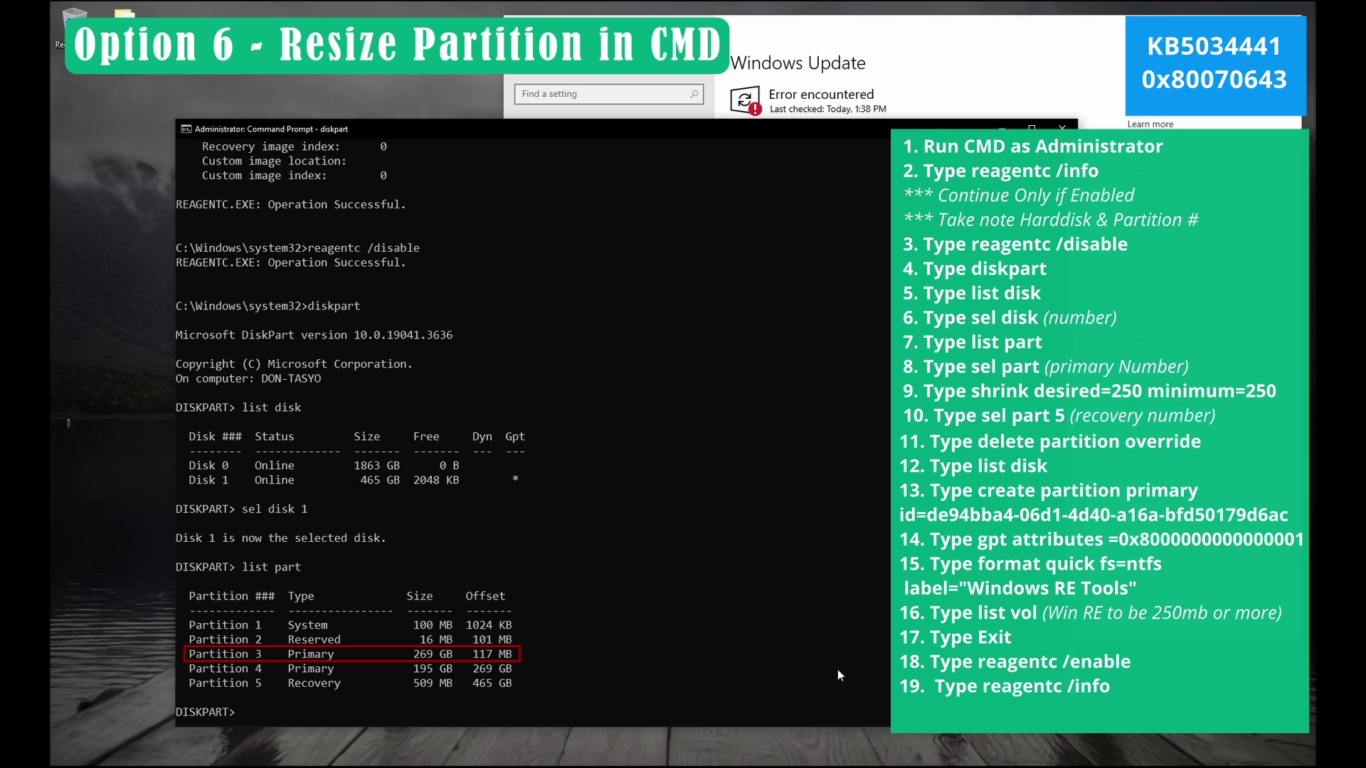
type("sel par")
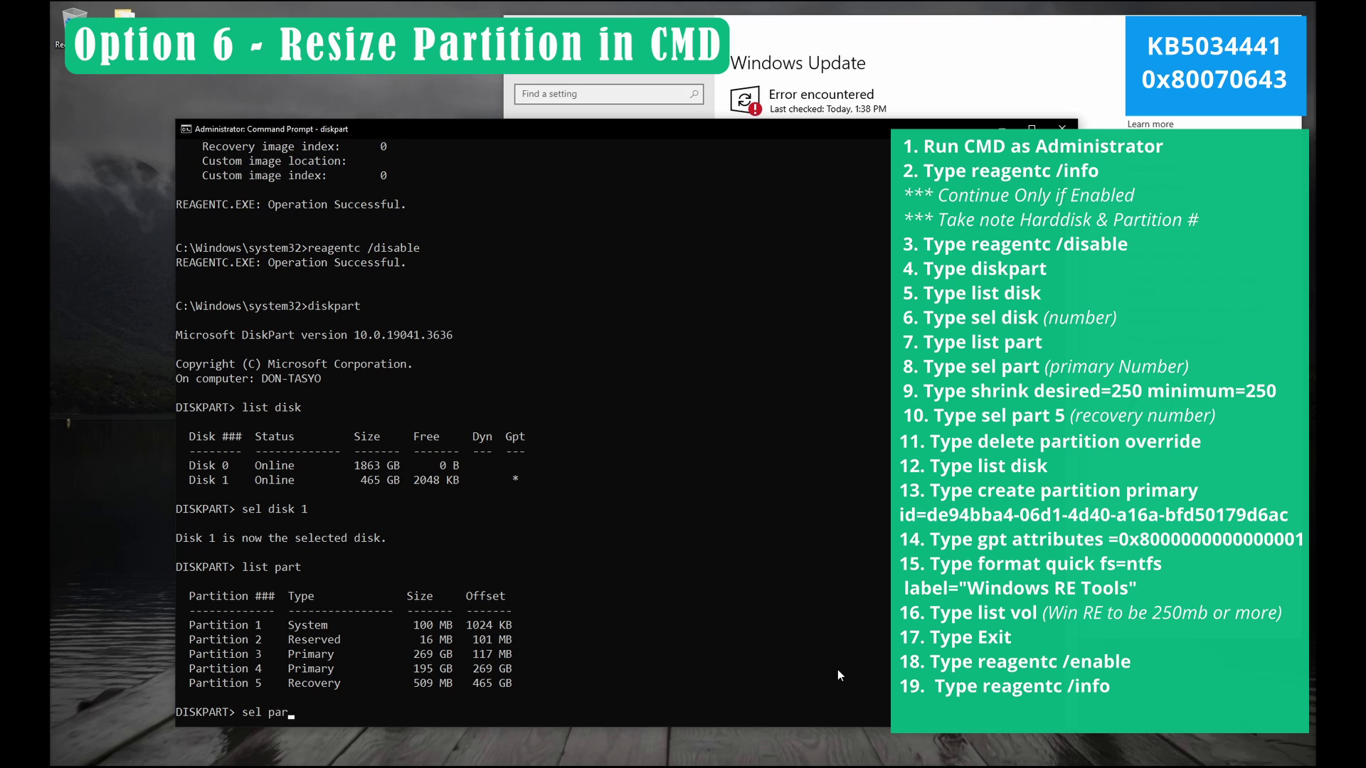
type("t 3")
key("Return")
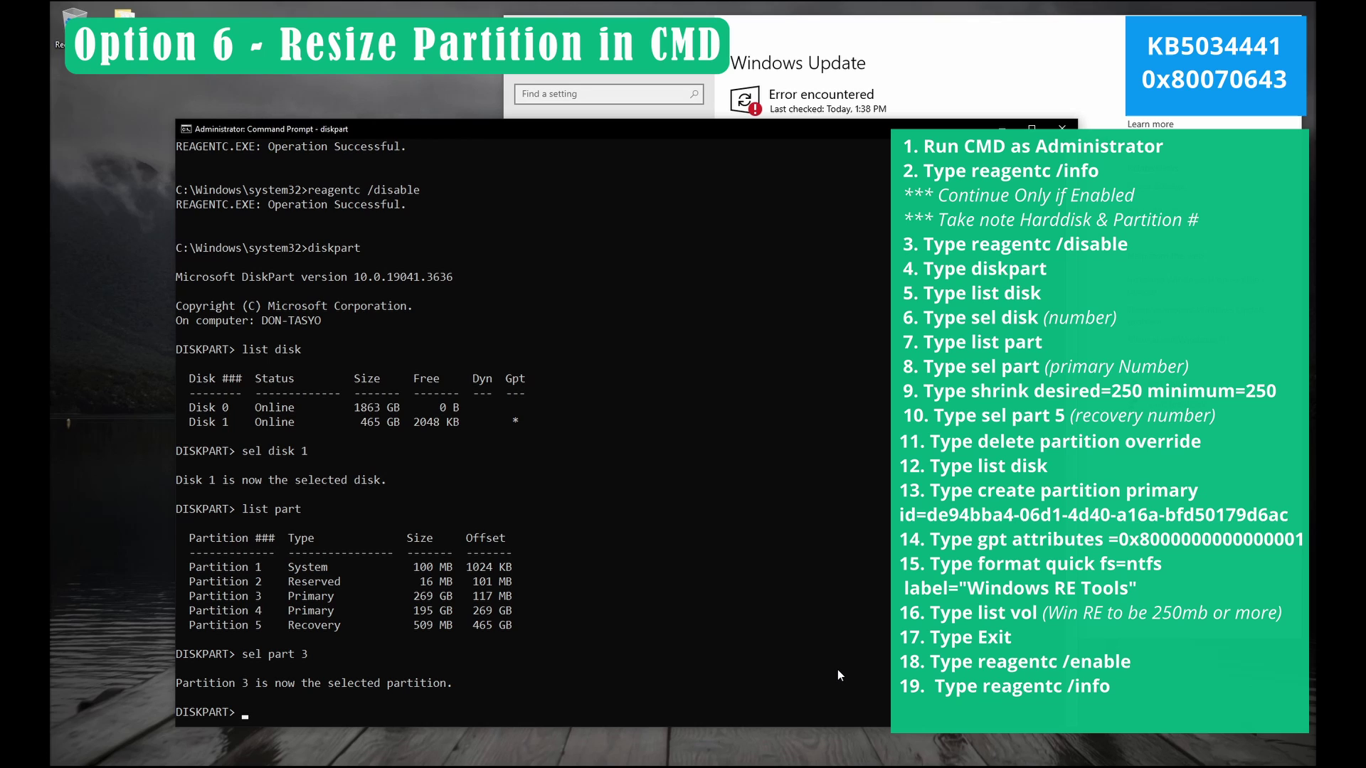
Step: Shrink Partition 3 by 250 MB (desired=250 minimum=250) and select Recovery Partition 5
type("shrink desired=250 mini")
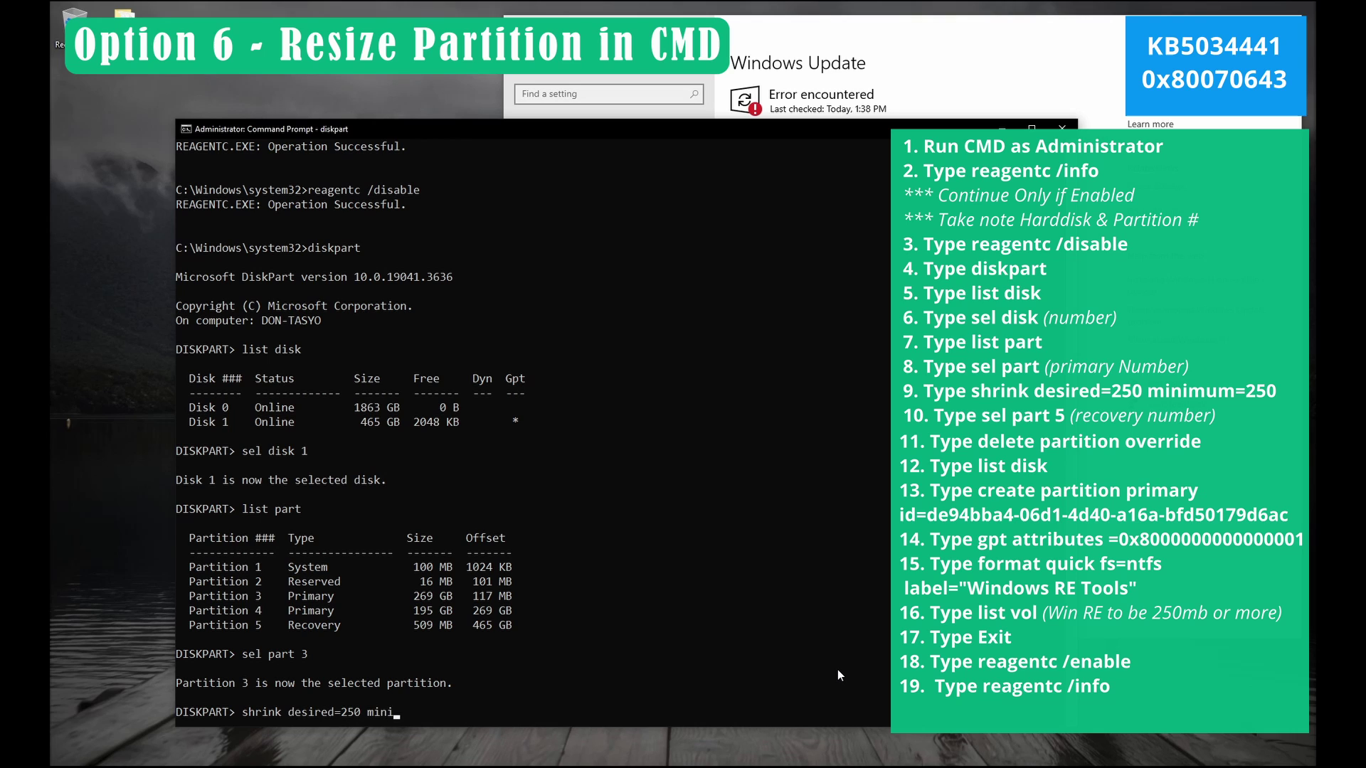
type("mum=250")
key("Return")
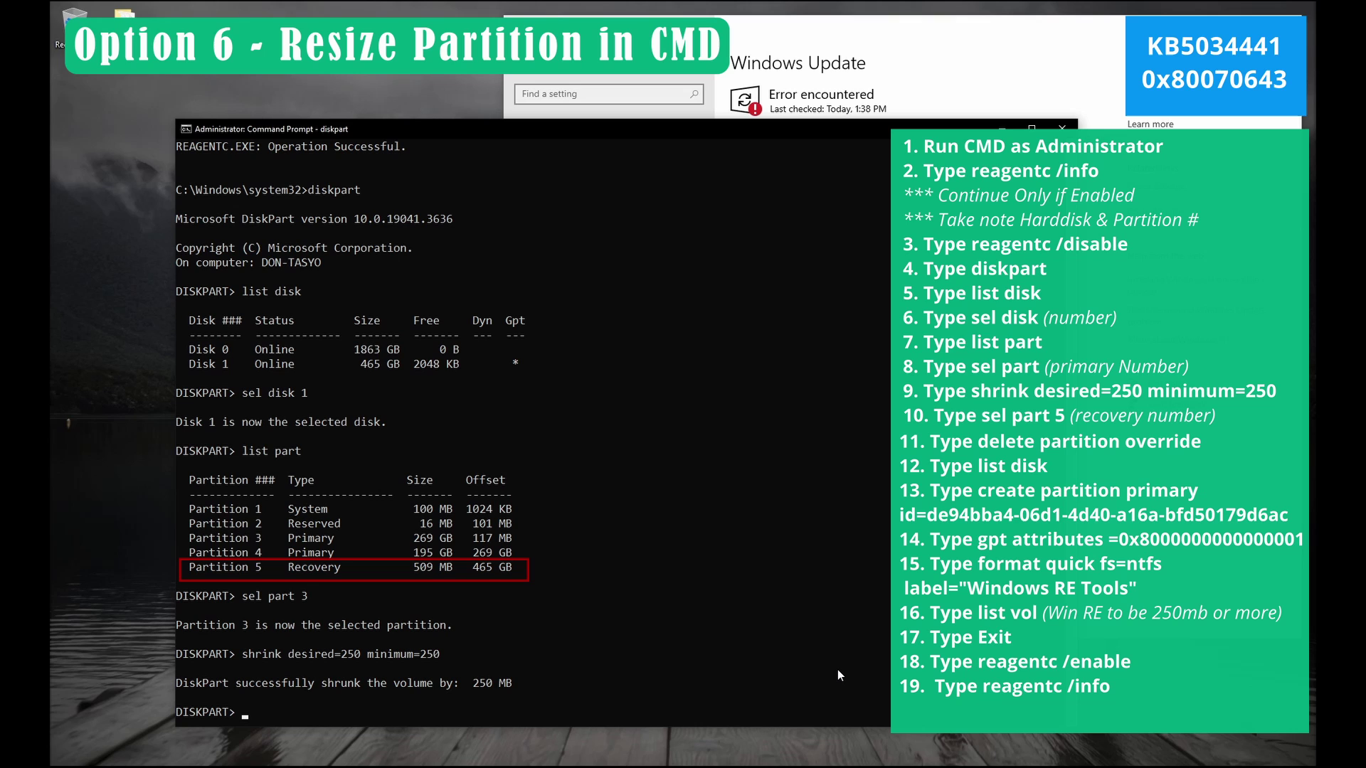
type("sel p")
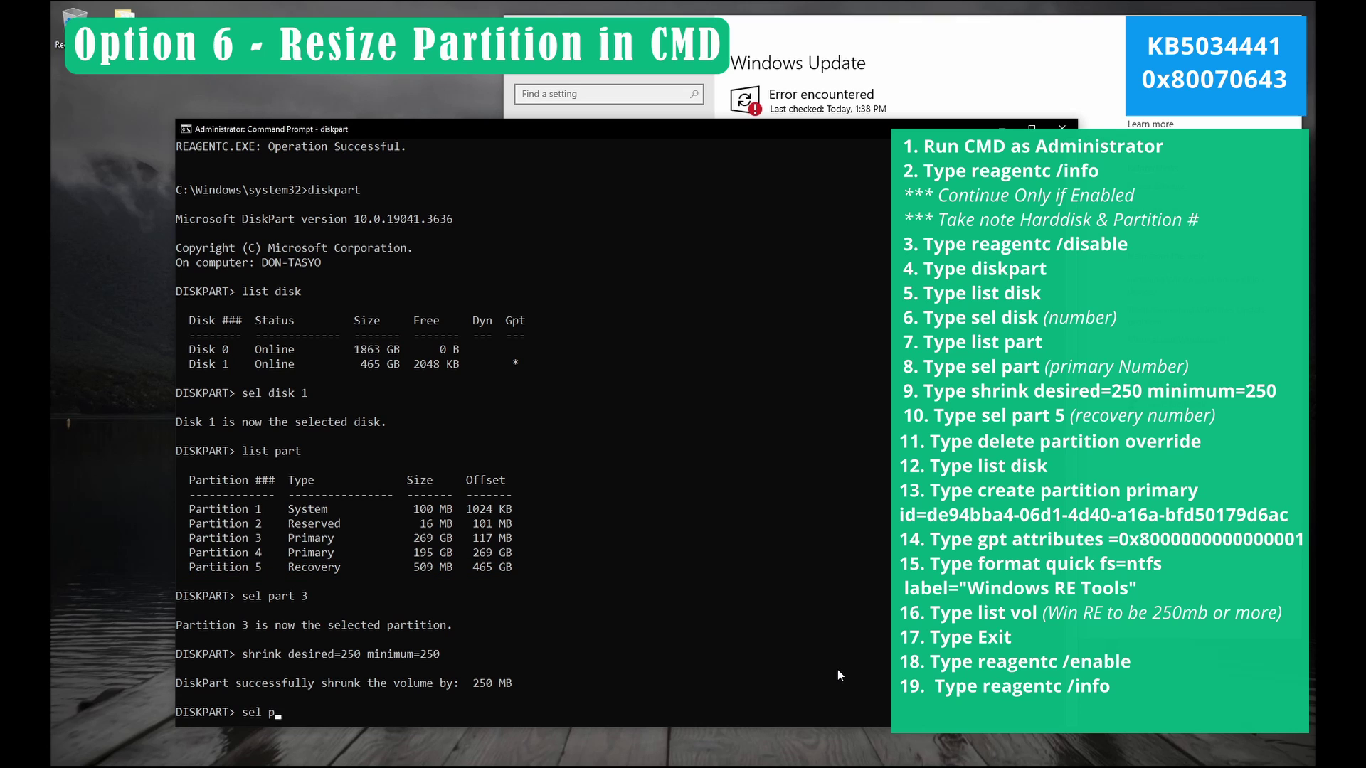
type("art 5")
key("Return")
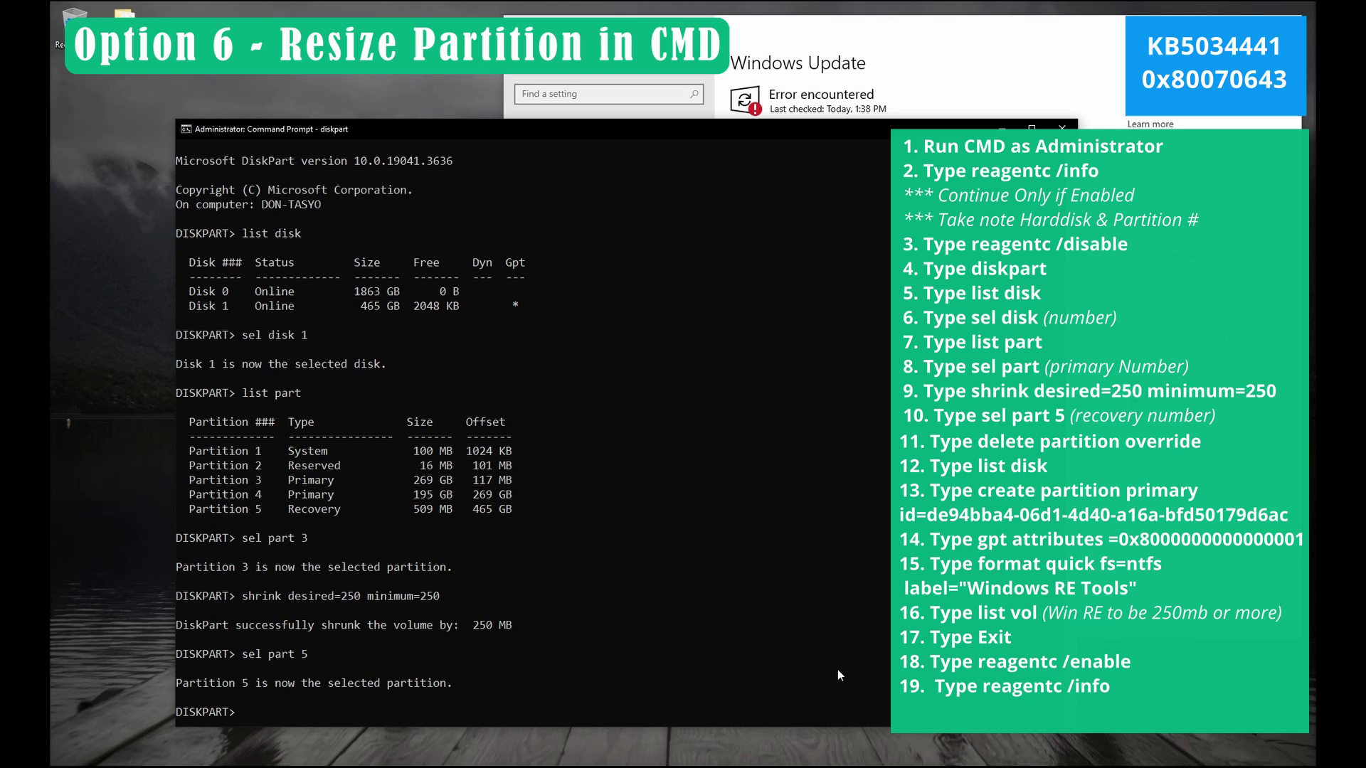
type("delete partition override")
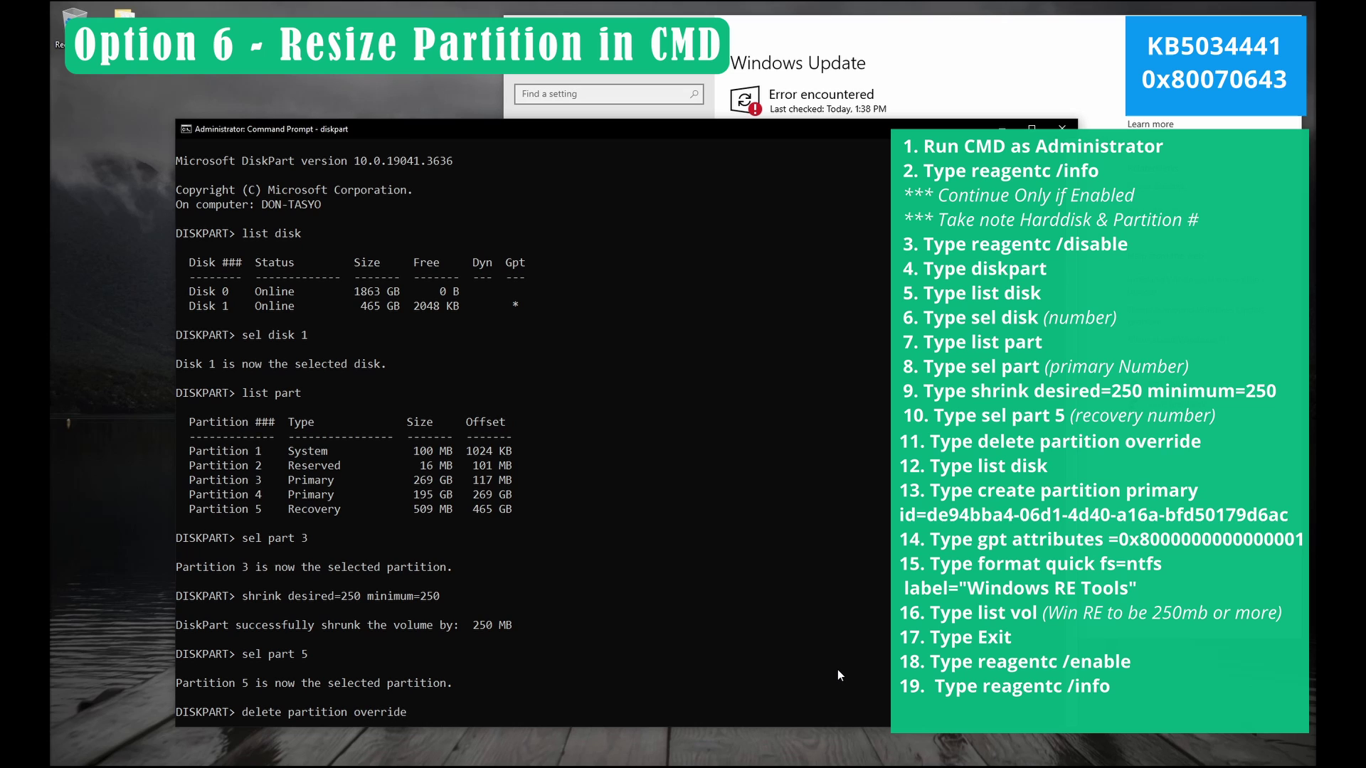
Step: Delete Recovery Partition 5 with override and verify GPT disk 1 shows 761 MB free
key("Return")
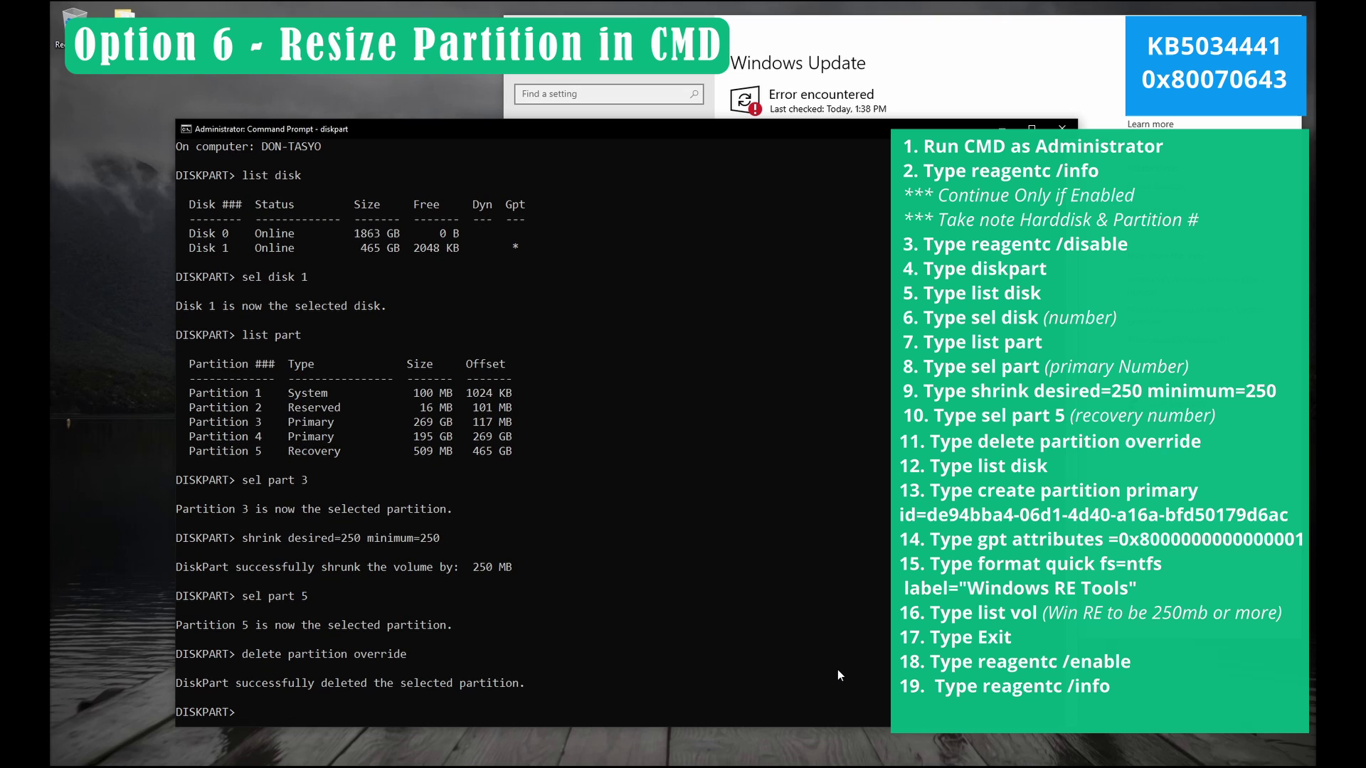
type("list disk")
key("Return")
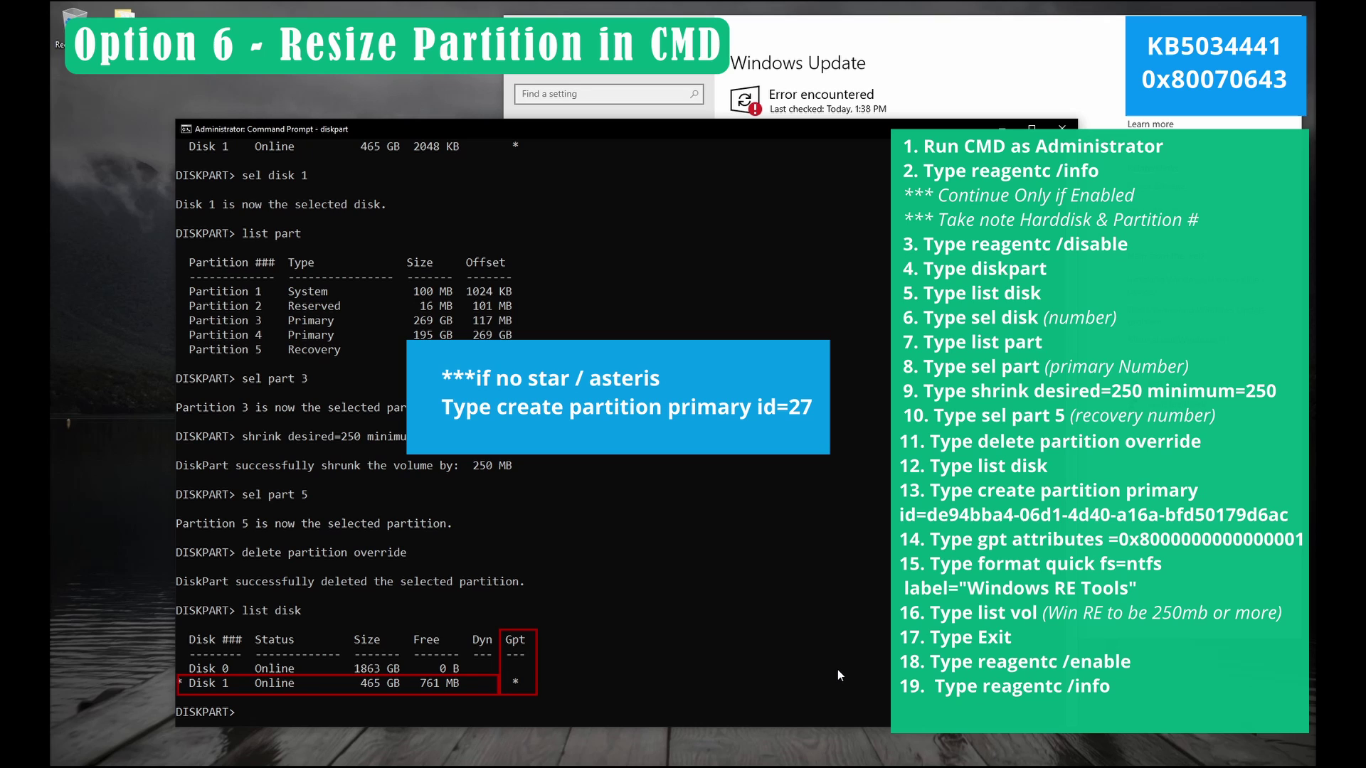
Step: Run 'create partition primary id=de94bba4-06d1-4d40-a16a-bfd50179d6ac' to make the new WinRE partition
type("crea")
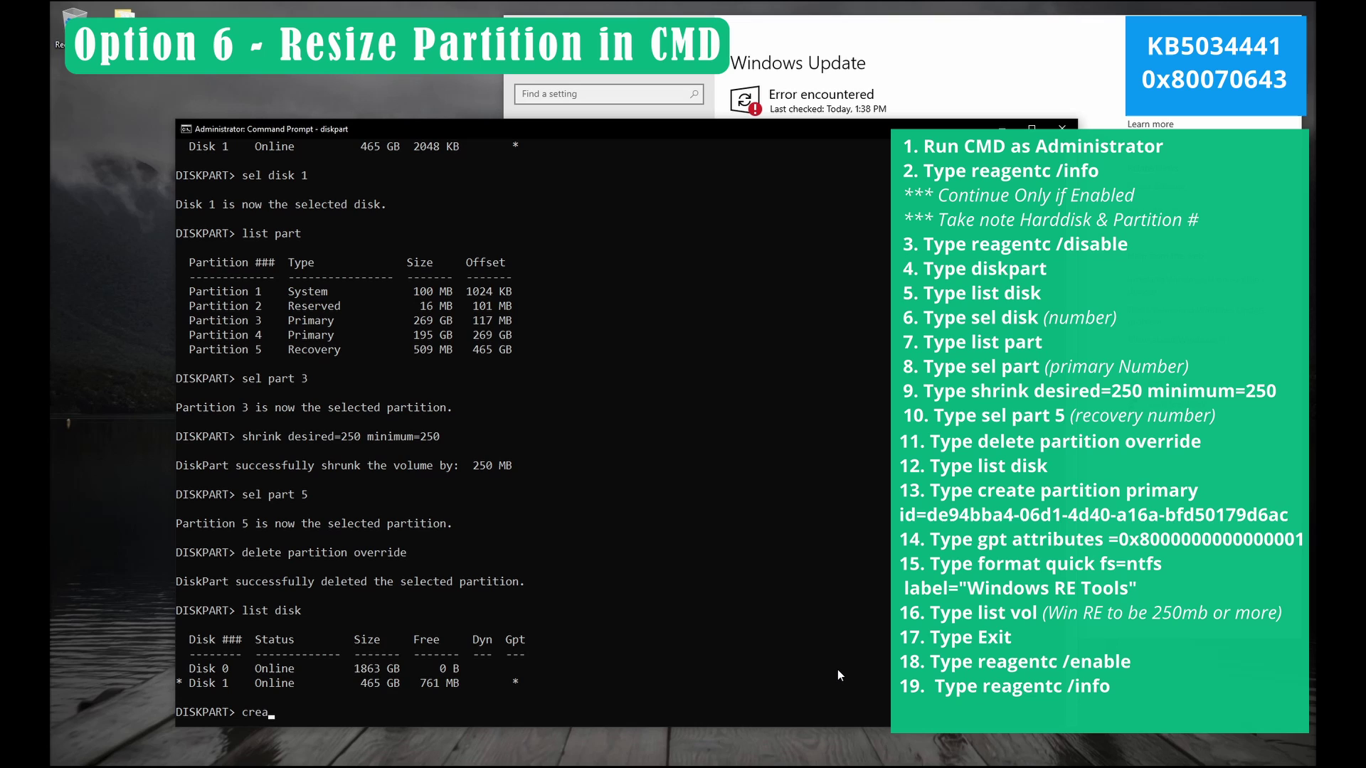
type("te partition primary id=")
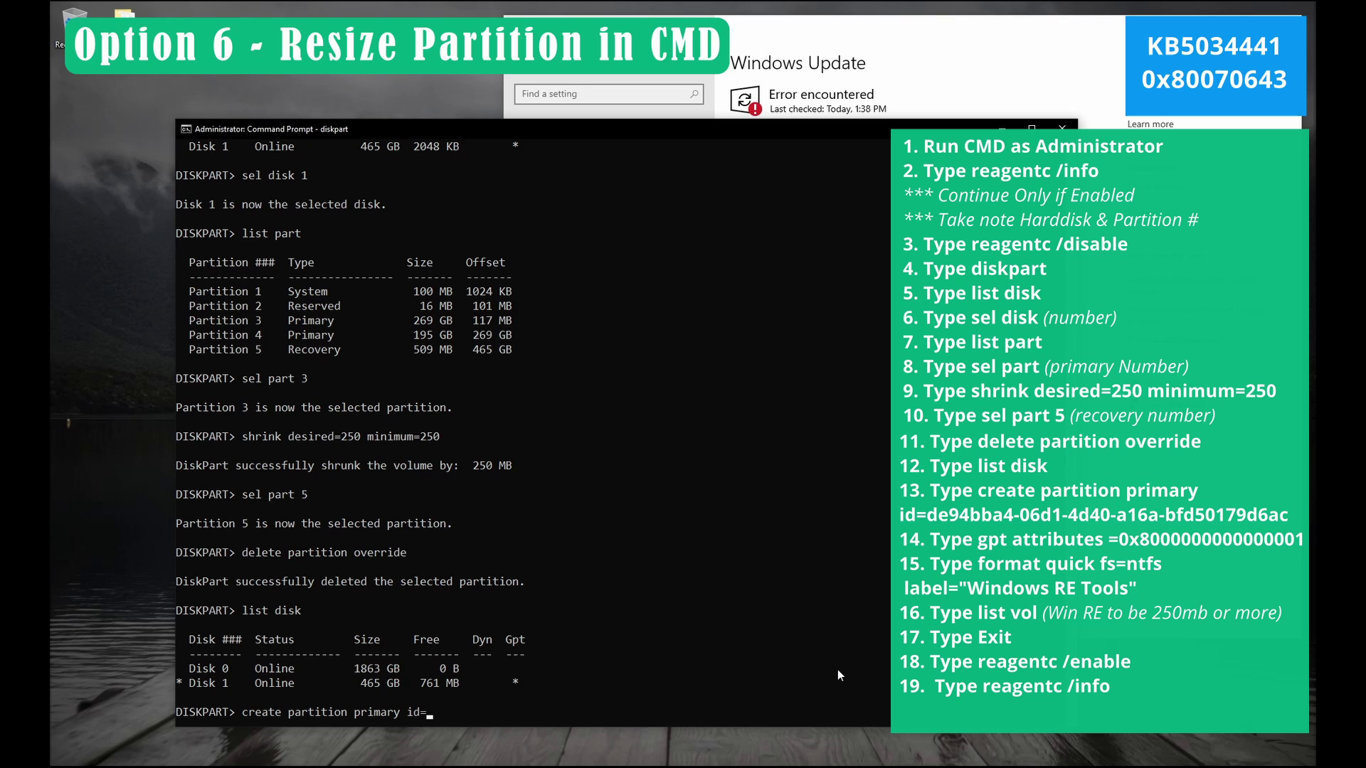
type("de94bba4-06d1-4d40-a16a")
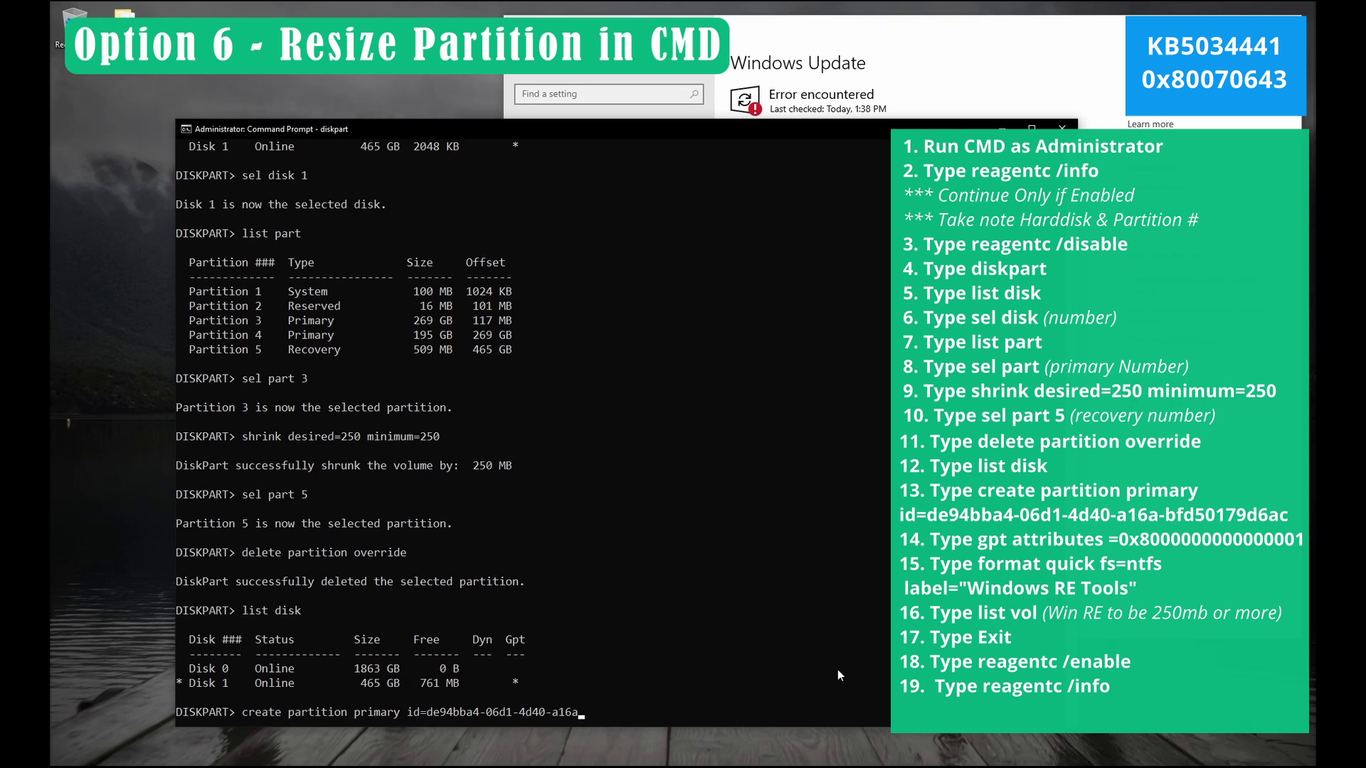
type("-bfd50179d6ac")
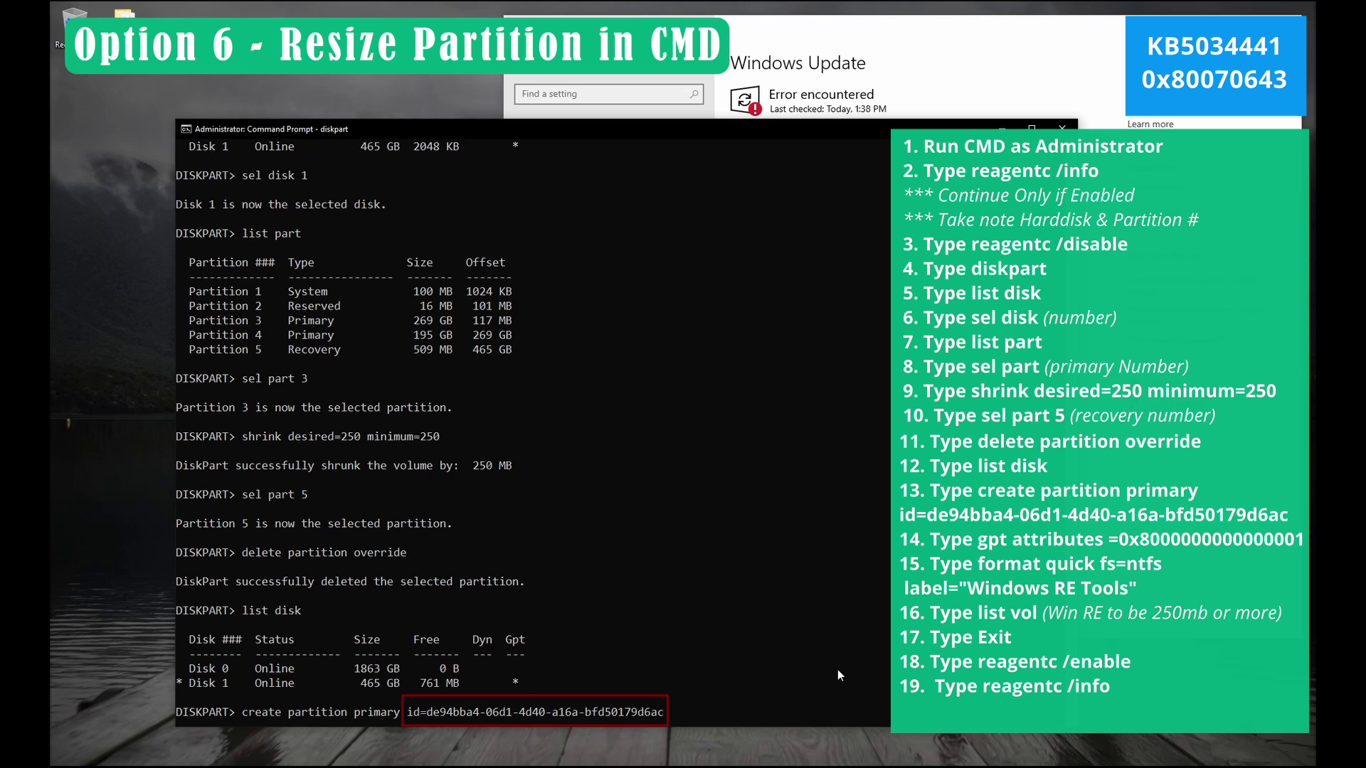
key("Return")
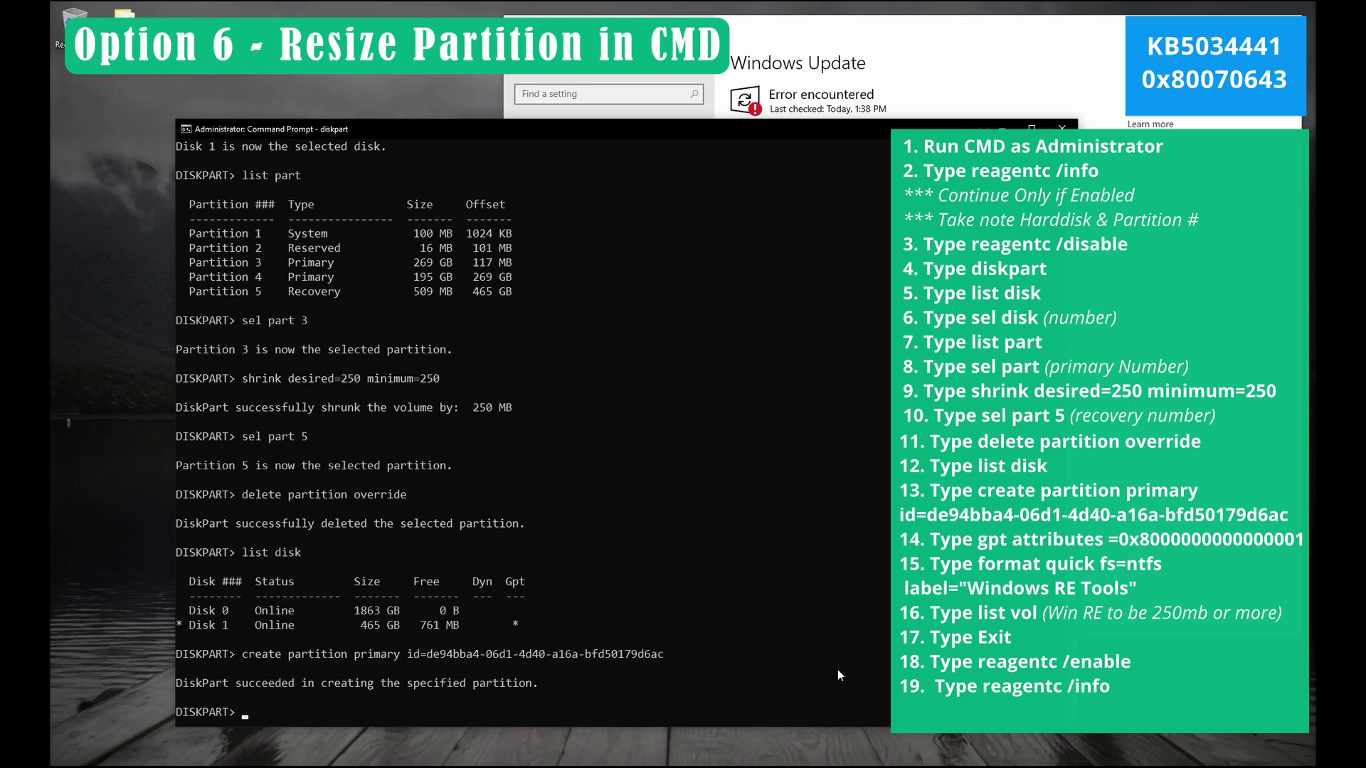
type("gpt attribute")
key("BackSpace")
key("BackSpace")
key("BackSpace")
type("utes =0x80000000000000")
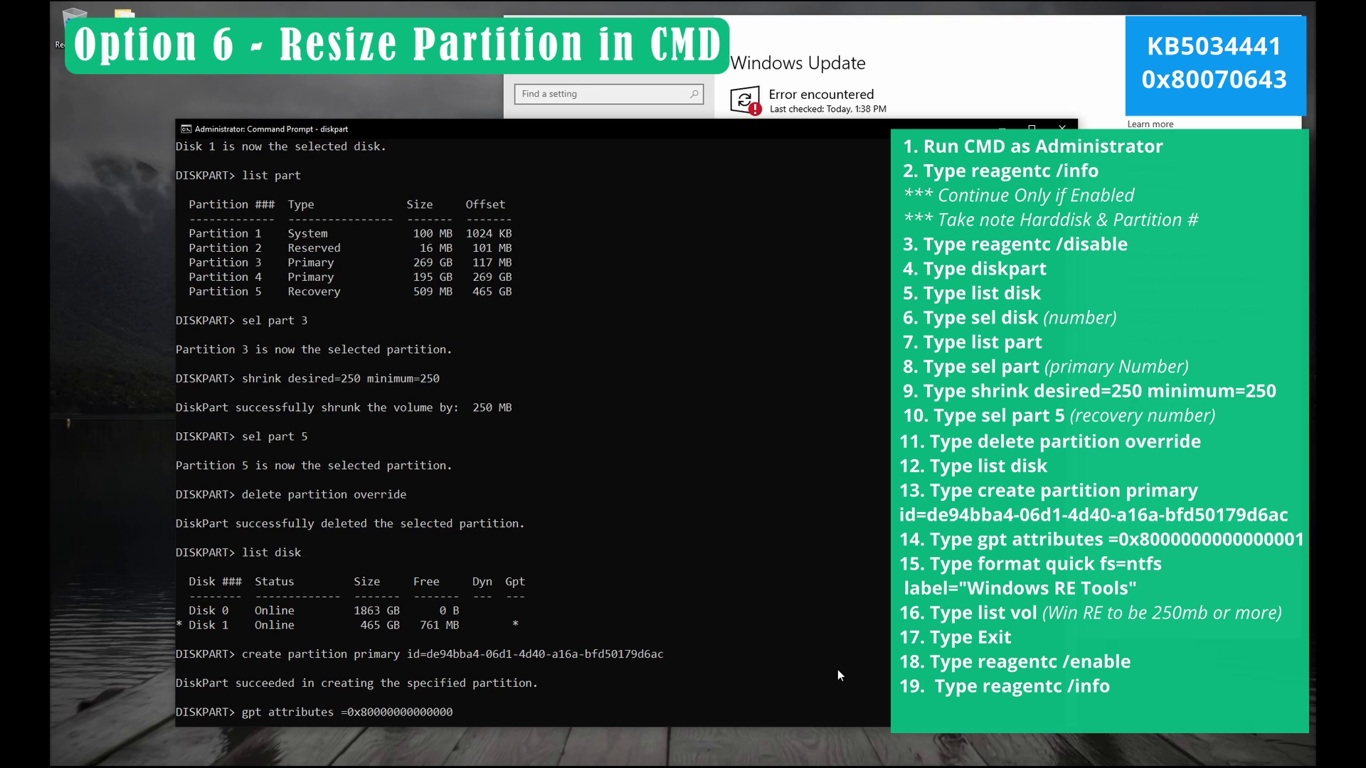
type("01")
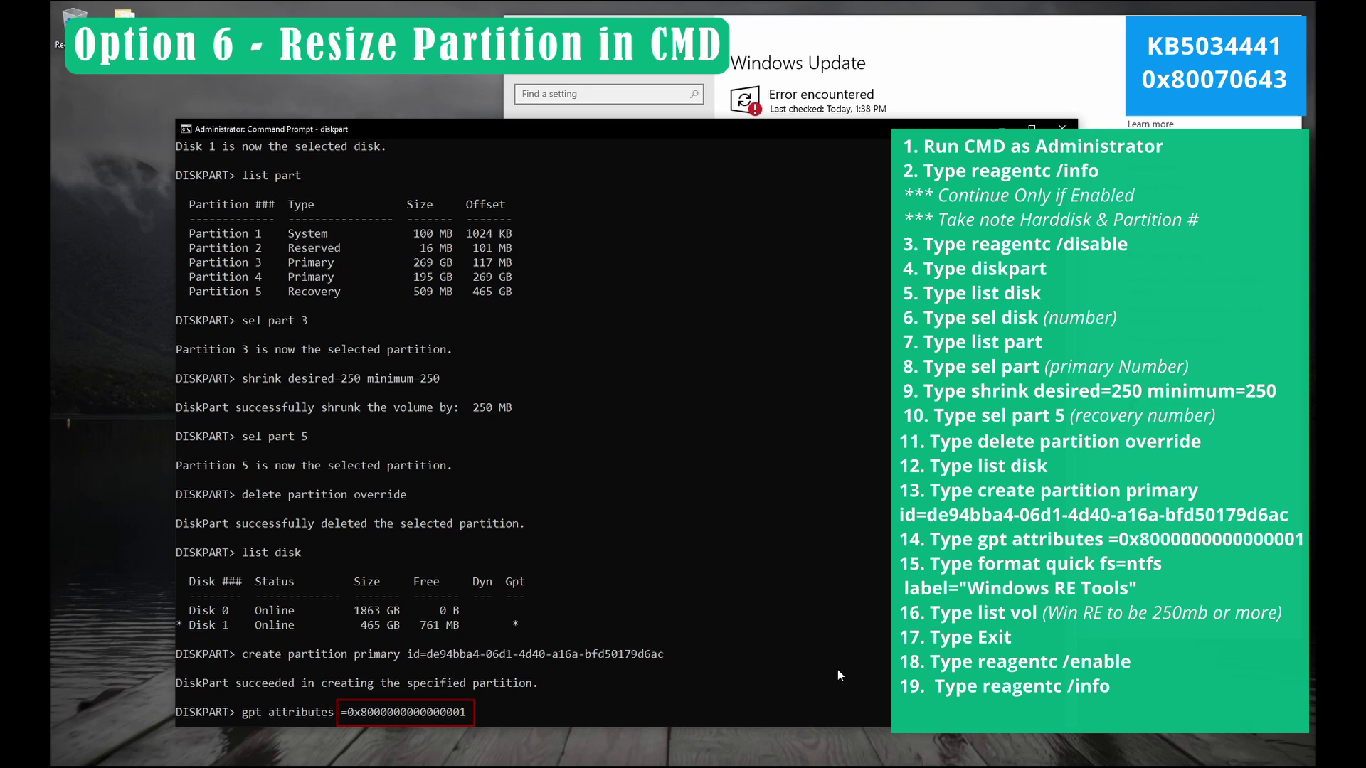
key("Return")
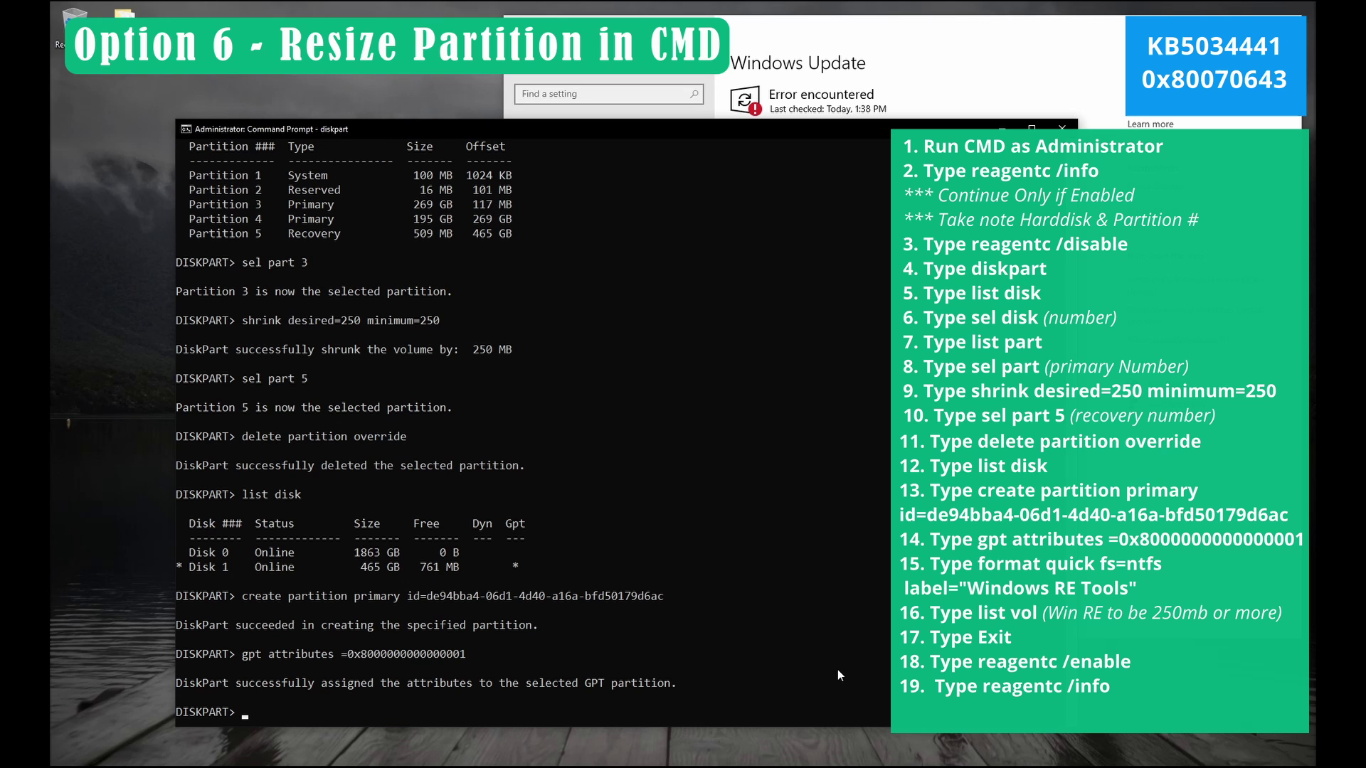
Step: Quick-format the partition as NTFS with the label "Windows RE Tools"
type("format")
type(" quick")
type(" fs")
type("=nt")
type("fs")
type(" labeol")
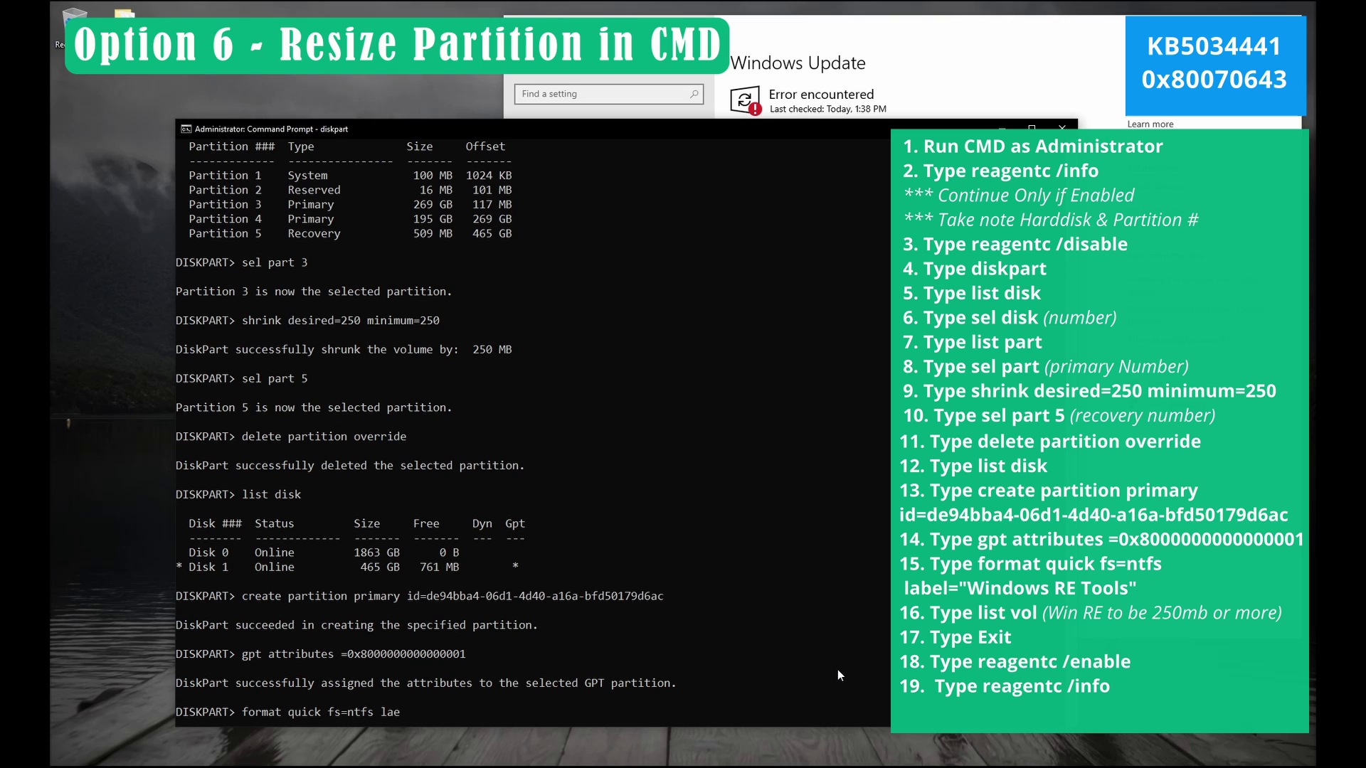
key("BackSpace")
key("BackSpace")
type("l=\"Windows RE Tools\"")
key("Return")
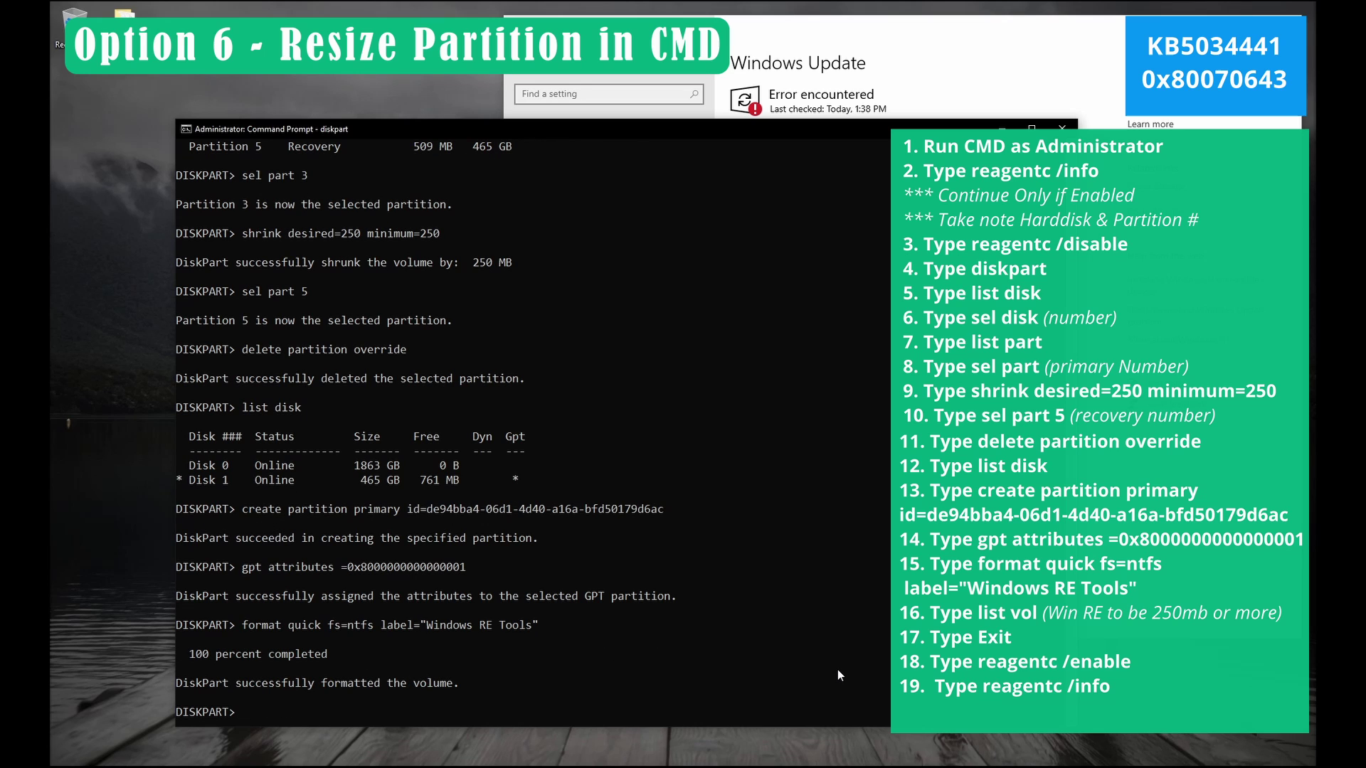
Step: List volumes to confirm the 511 MB Windows RE volume, then exit DiskPart
type("list vol")
key("Return")
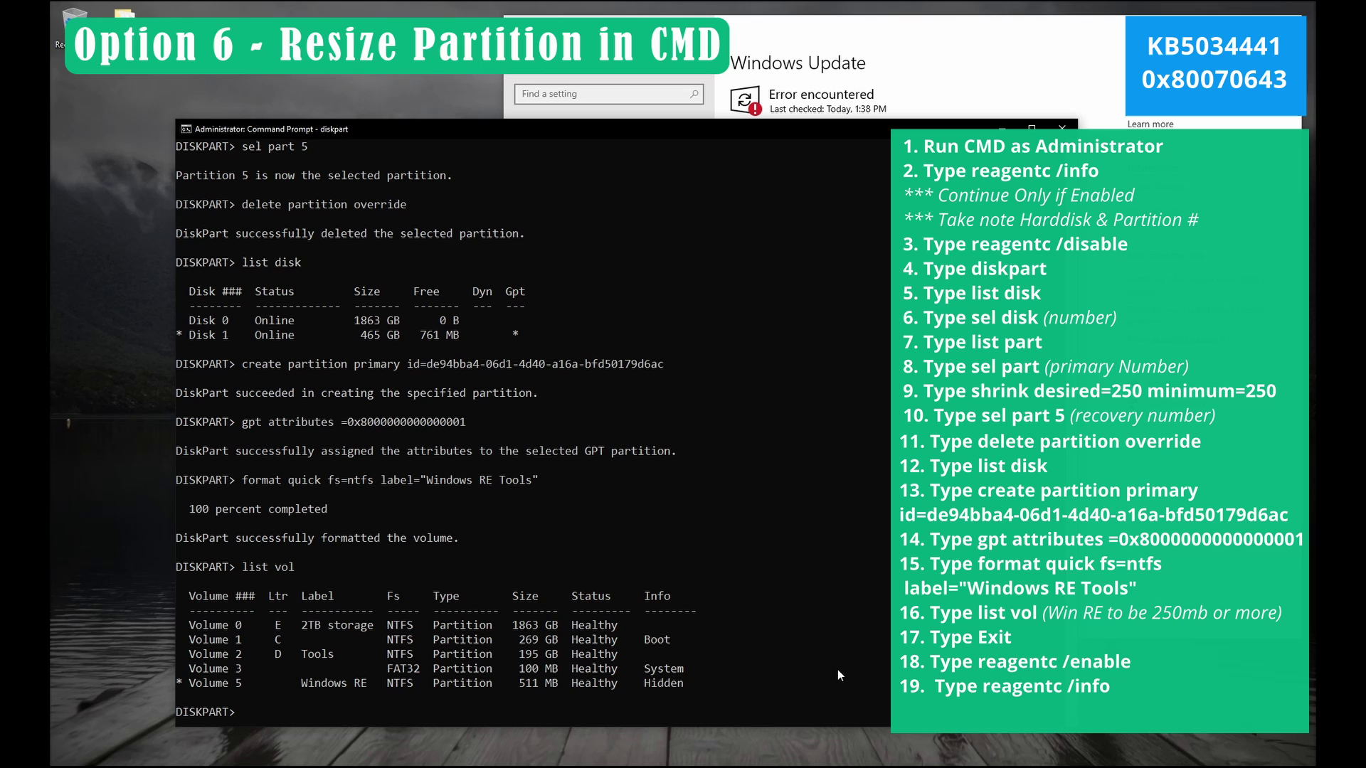
type("exit")
key("Return")
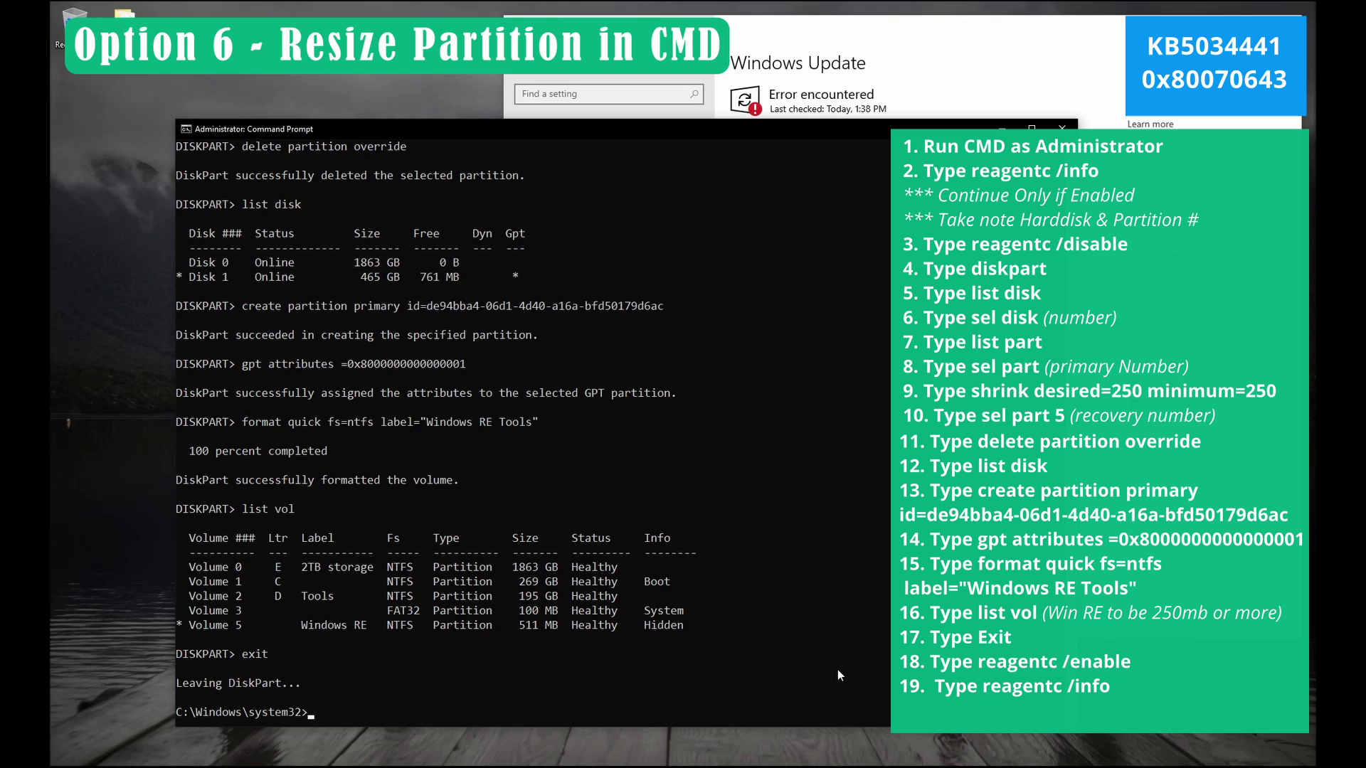
Step: Re-enable Windows RE with reagentc /enable, verify status Enabled, and close Command Prompt
type("reagentc /enable")
key("Return")
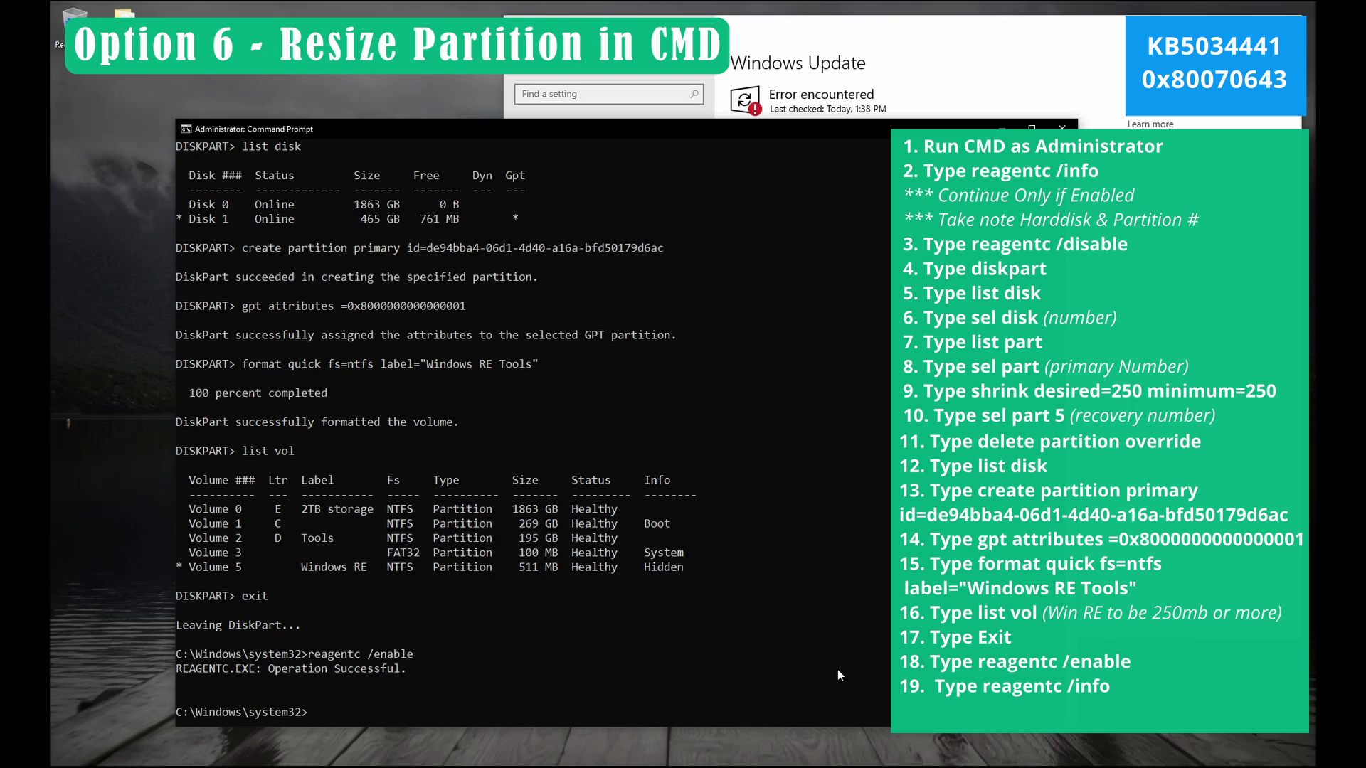
type("reagentc /info")
key("Return")
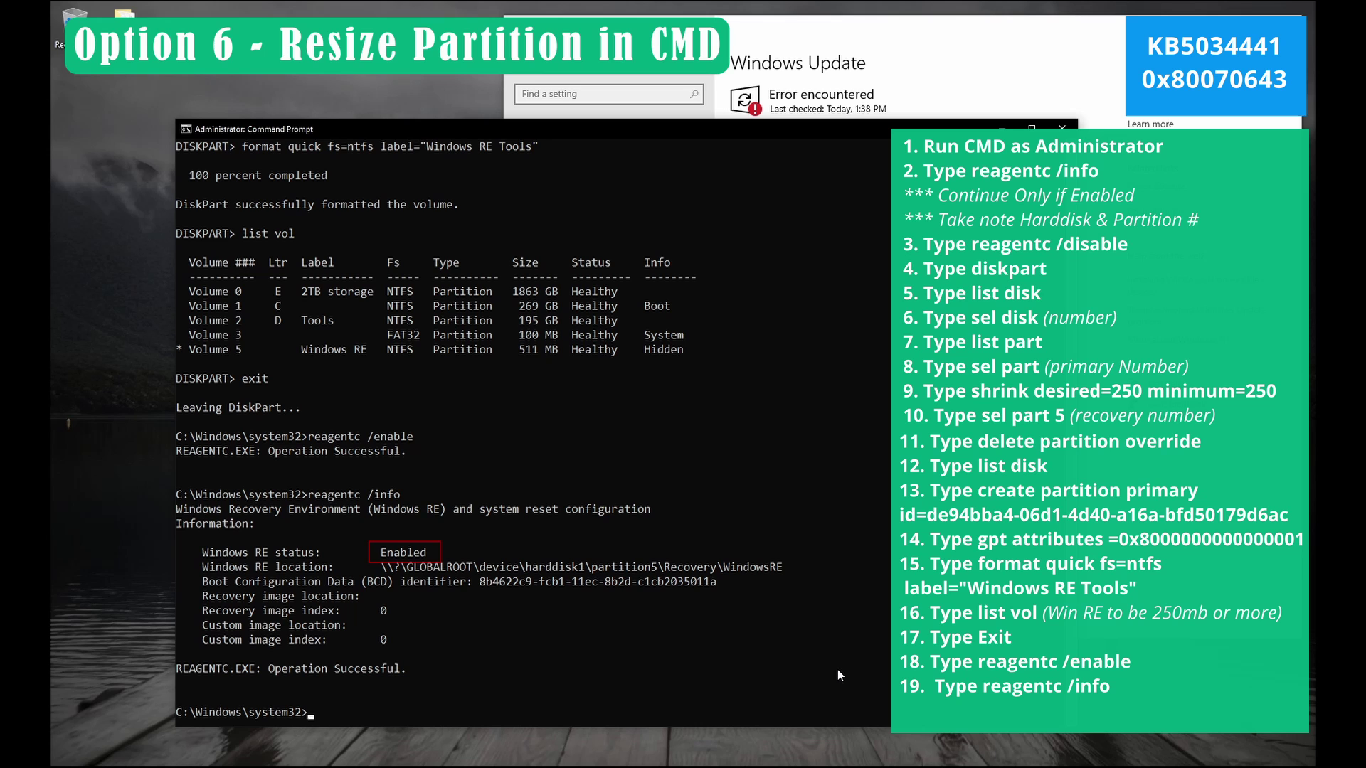
type("exit")
key("Return")
left_click_drag(1044, 33, 857, 57)
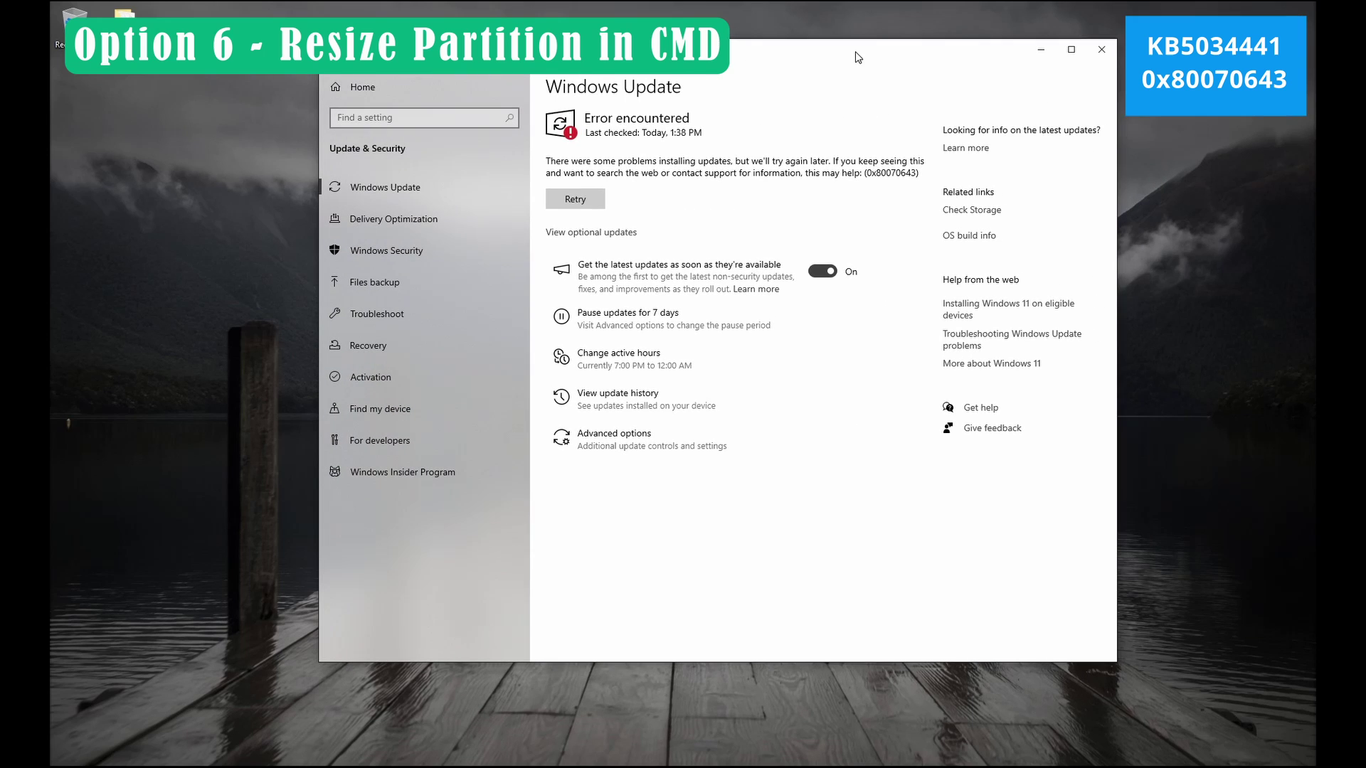
Step: Retry the failed KB5034441 install, restart, and retry again, which still fails with 0x80070643
left_click(578, 203)
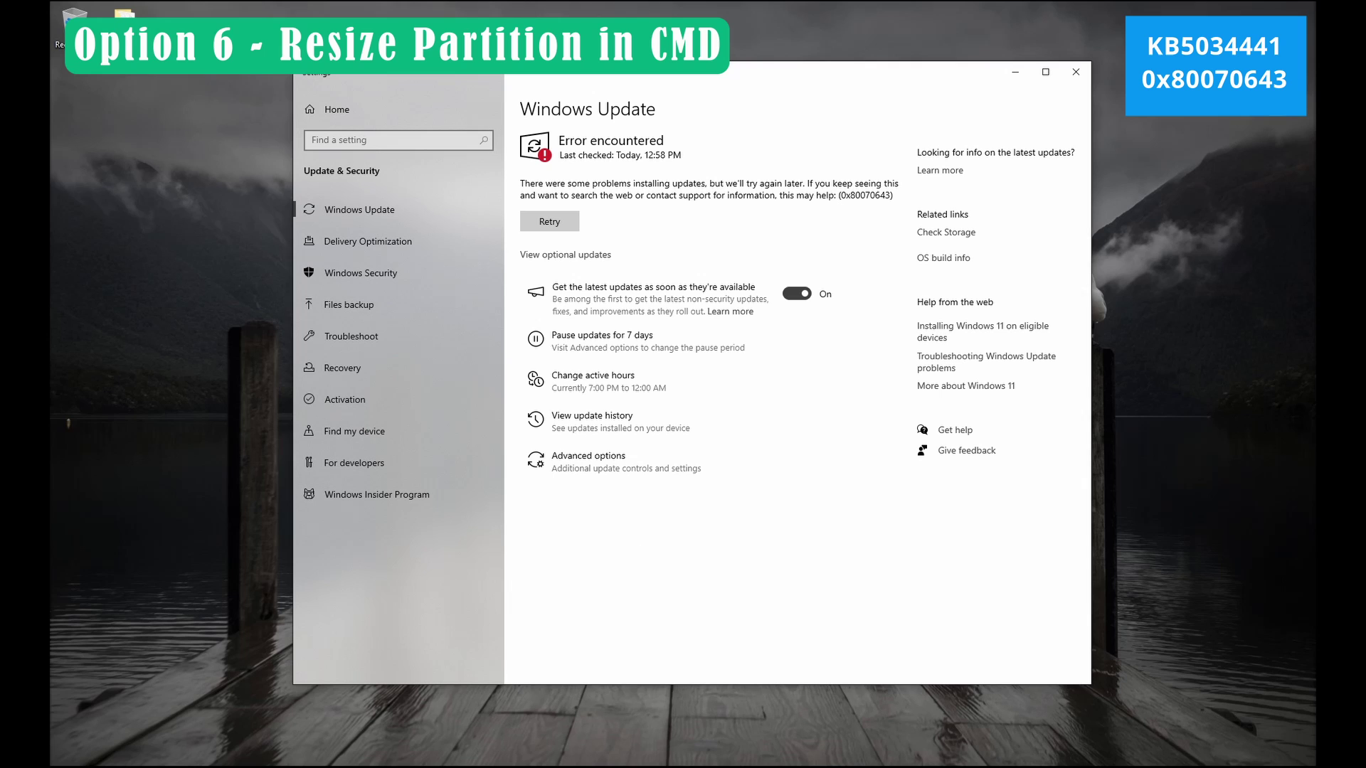
left_click(67, 761)
left_click(71, 747)
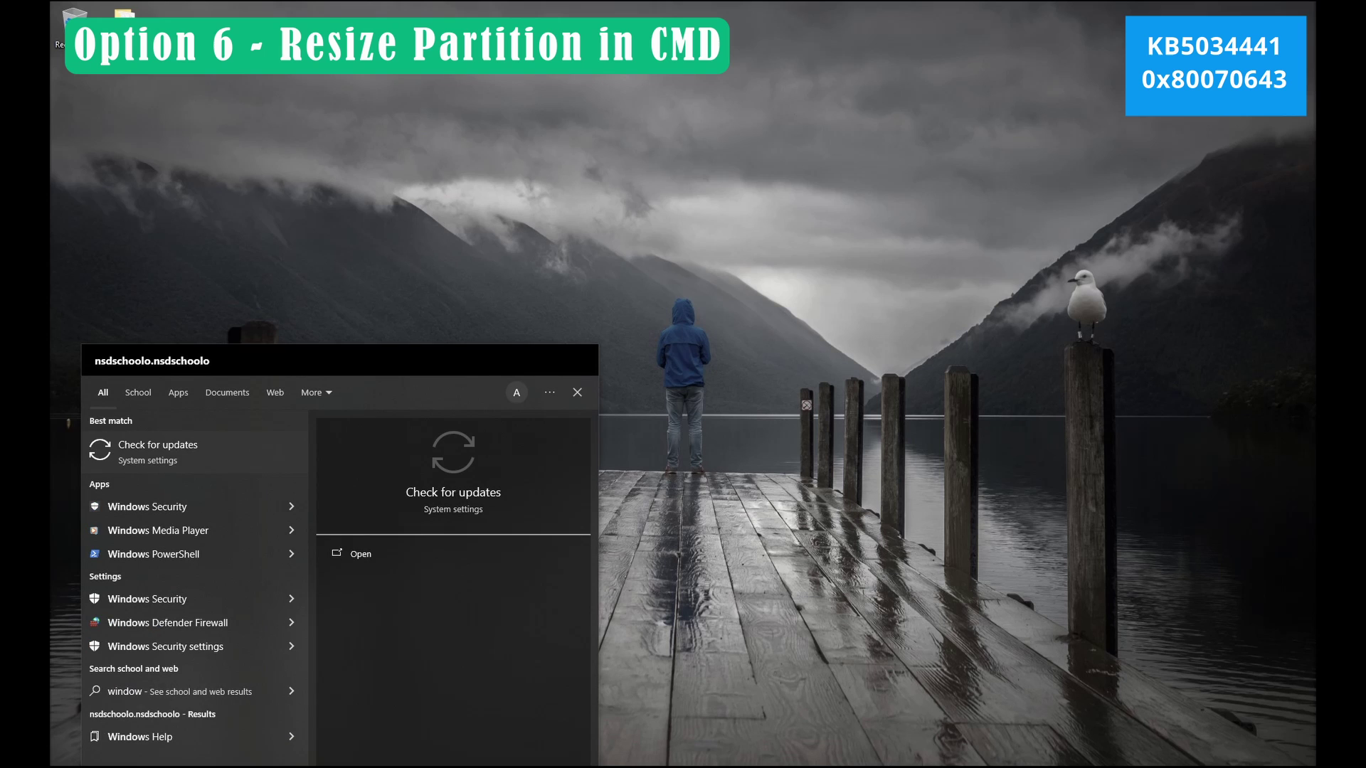
key("Return")
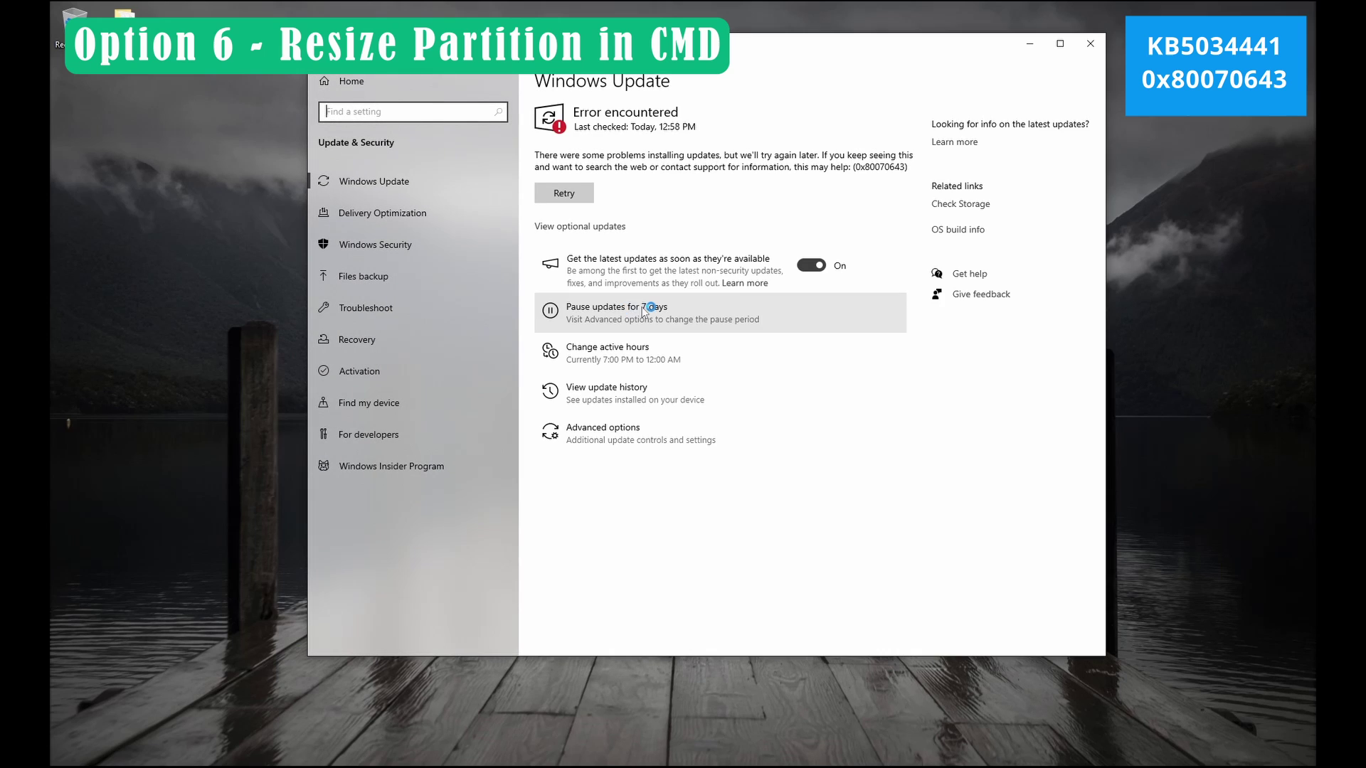
left_click(581, 195)
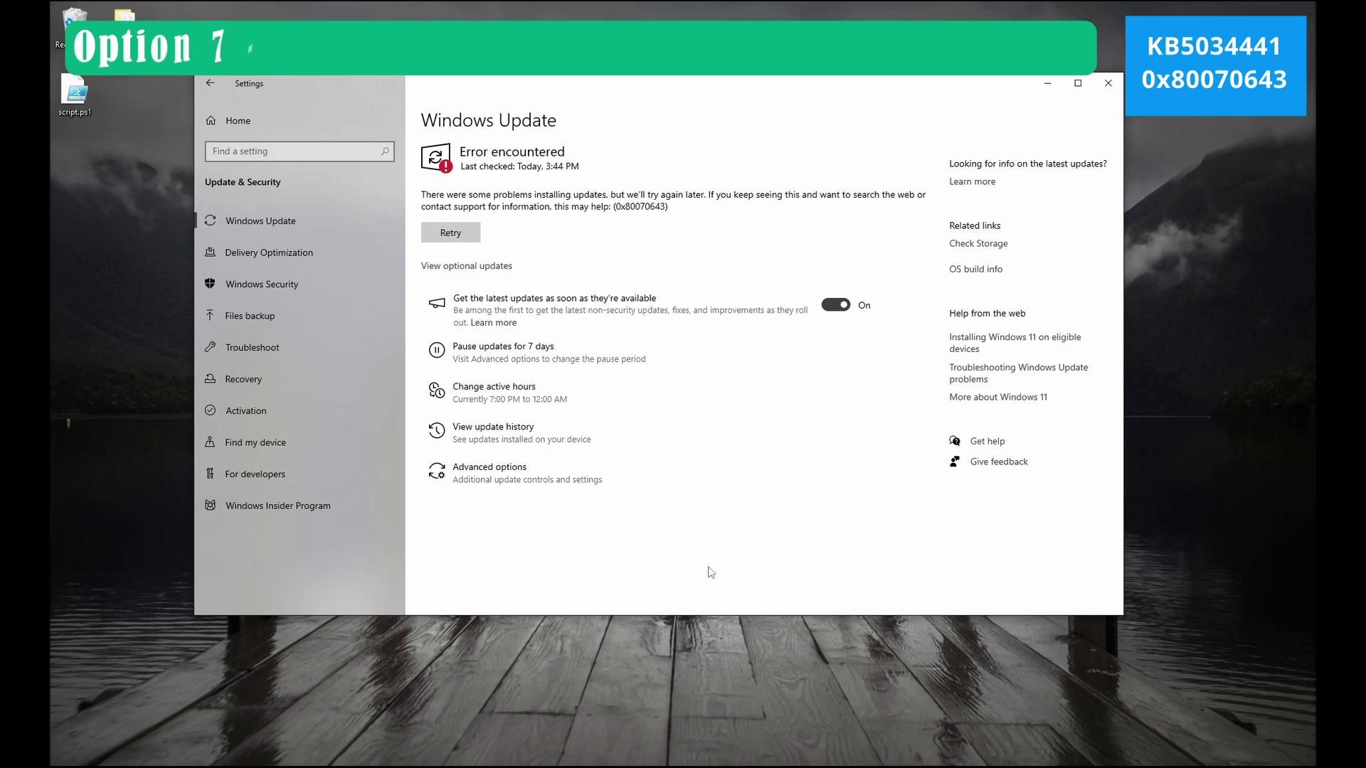
Step: Search Bing in Edge's new tab for 'microsoft update catalog'
left_click(388, 766)
left_click(457, 715)
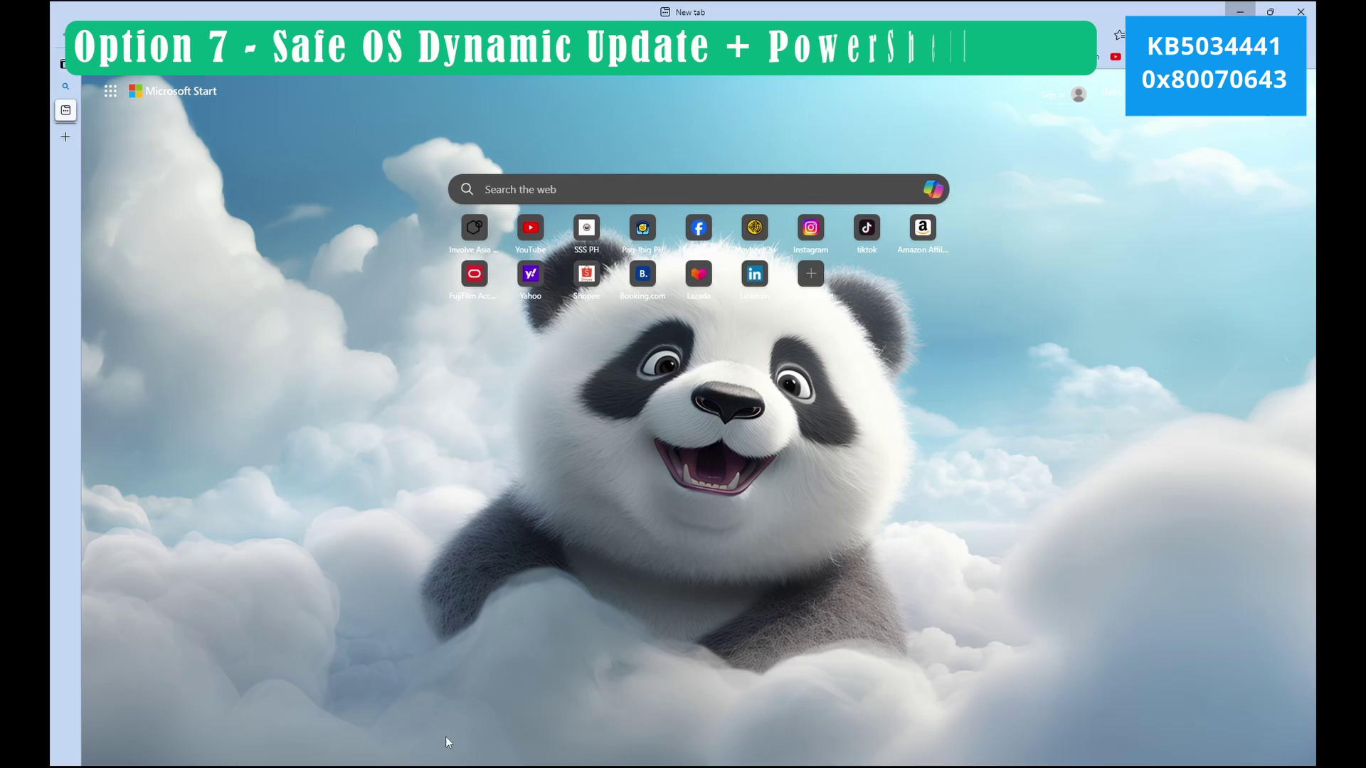
left_click(513, 187)
type("micr")
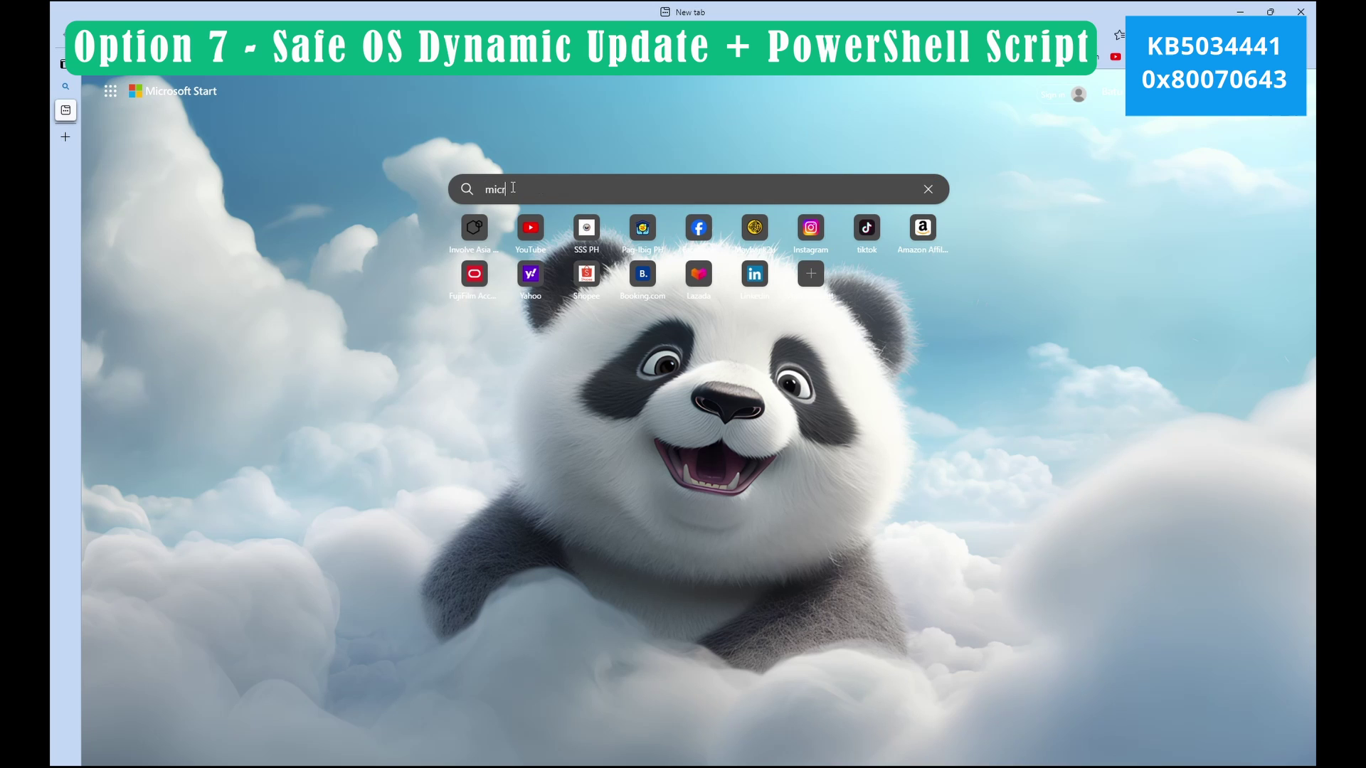
type("osoft u")
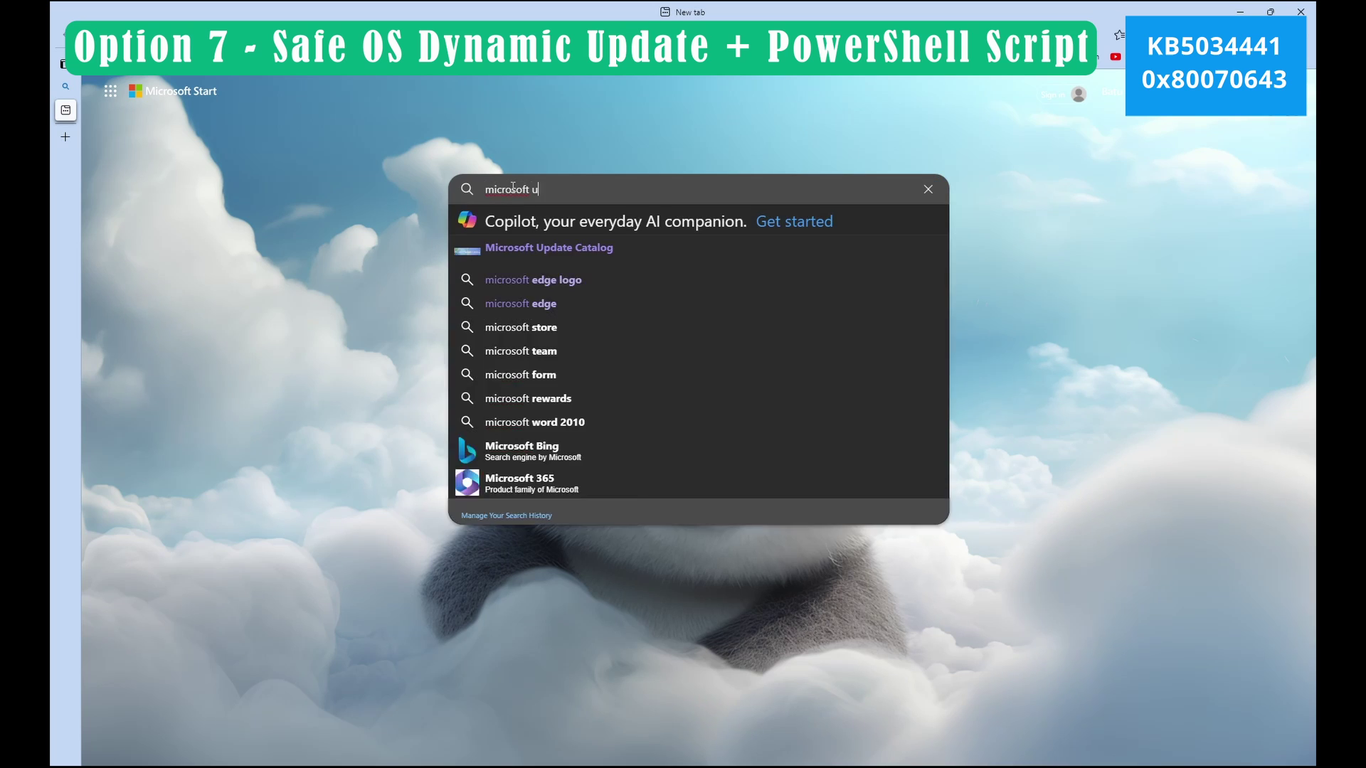
type("pdate catalog")
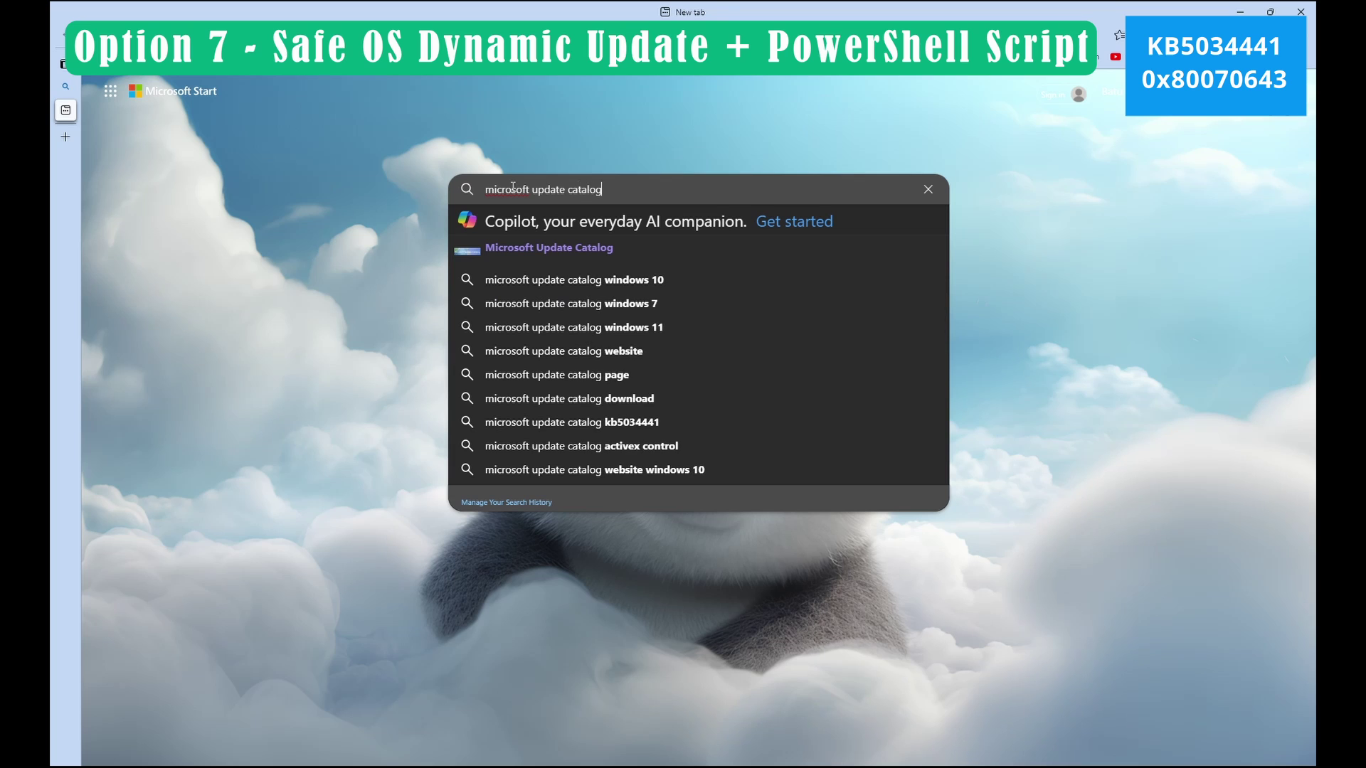
key("Return")
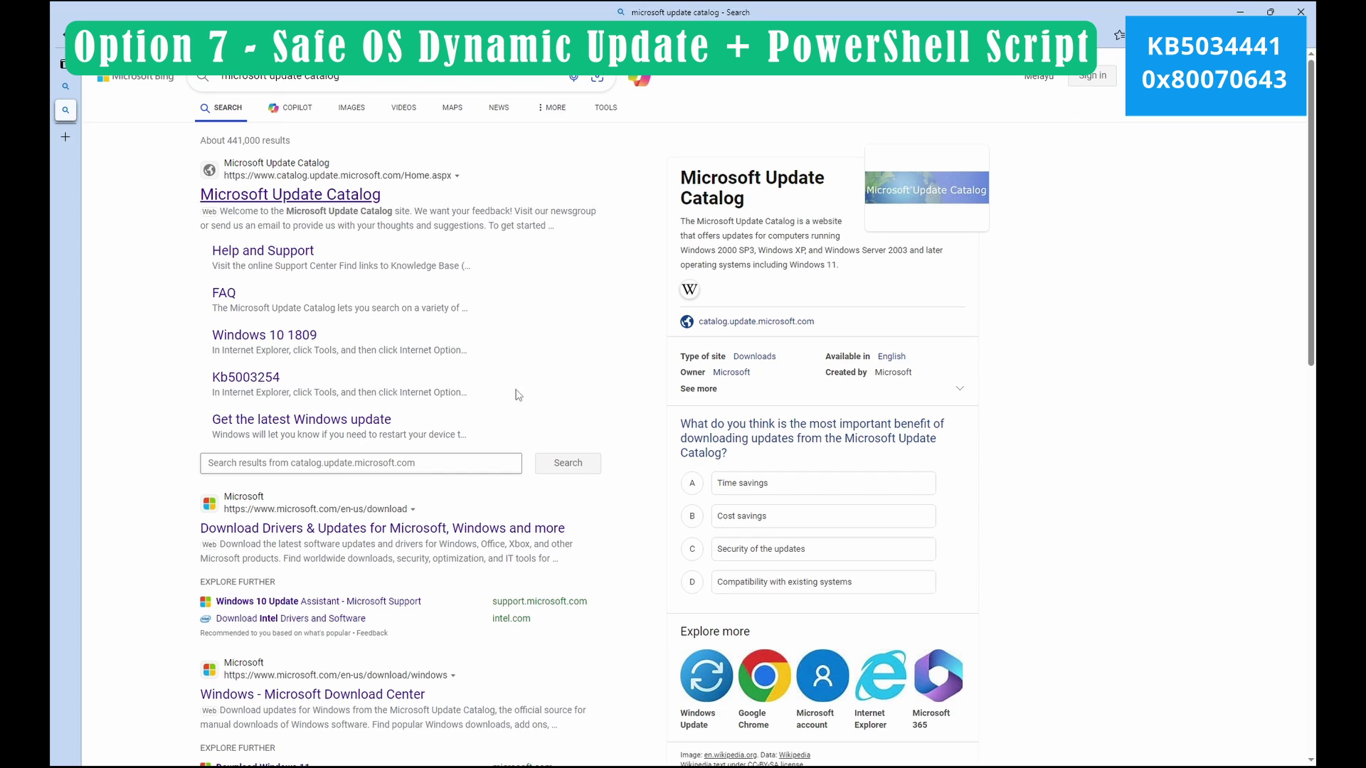
Step: Open the Microsoft Update Catalog site and search it for 'safe os dynamic update'
left_click(337, 195)
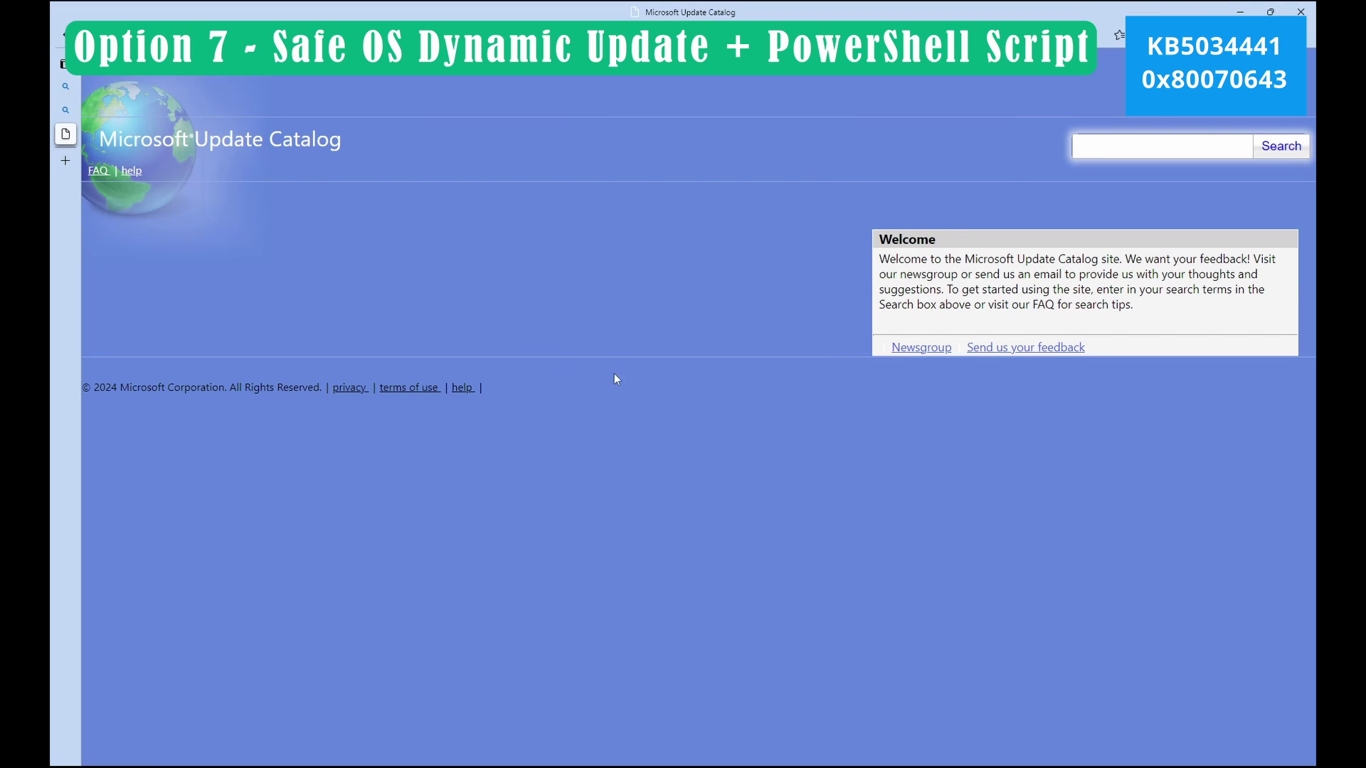
type("safe os dynamic update")
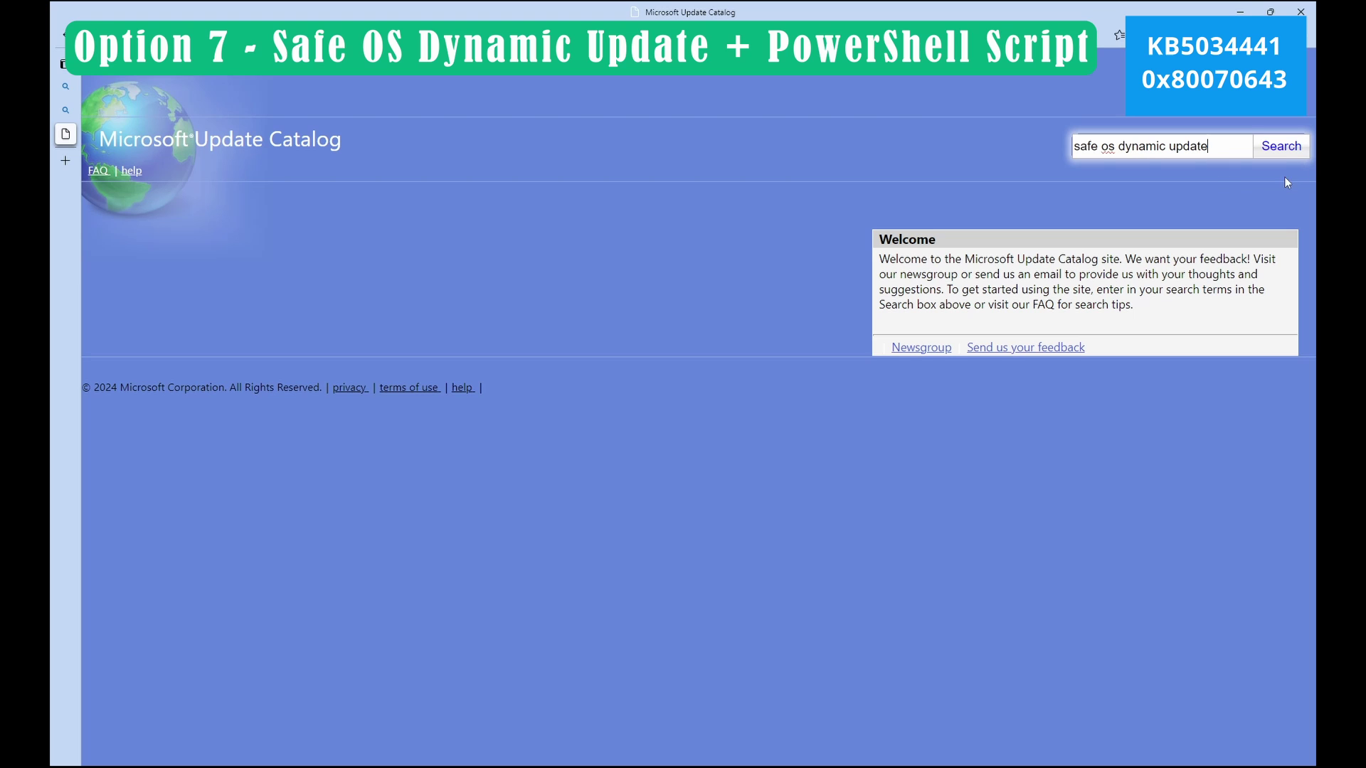
left_click(1280, 146)
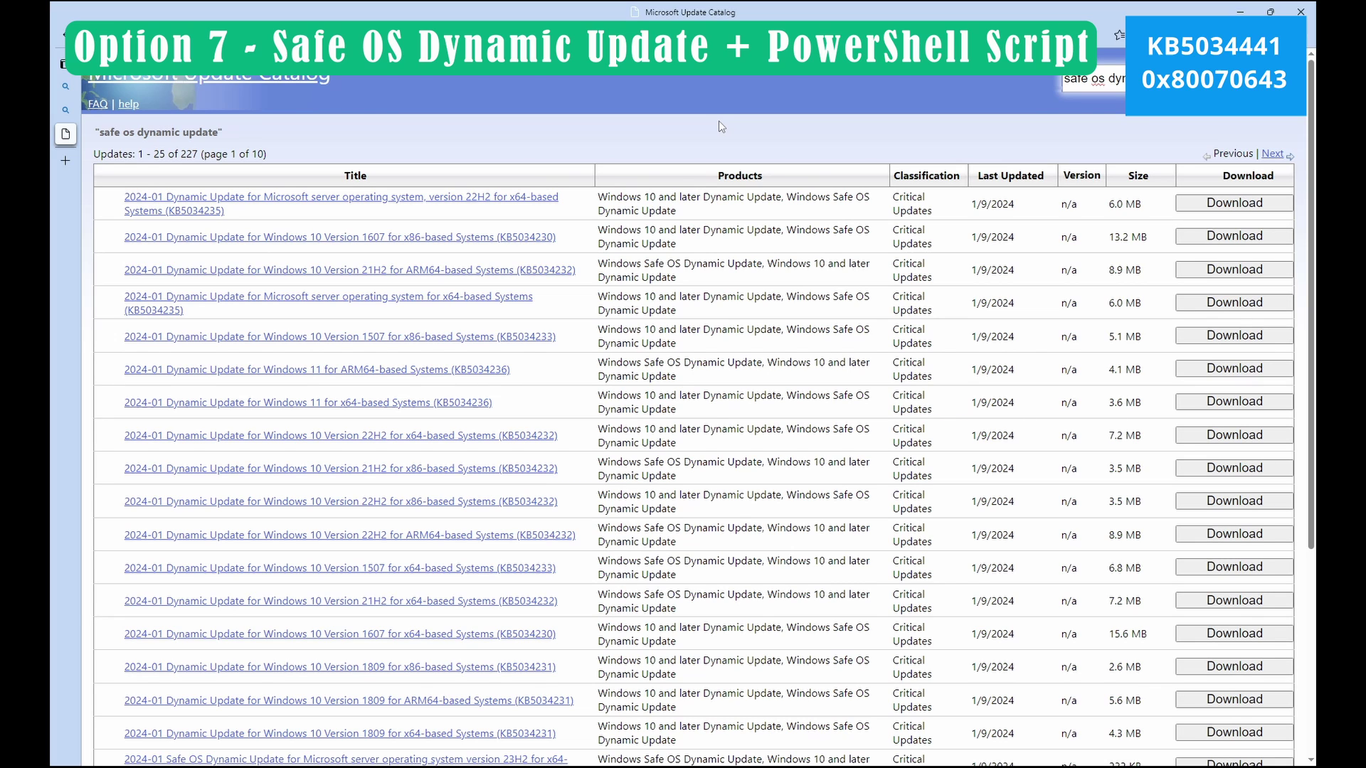
key("super")
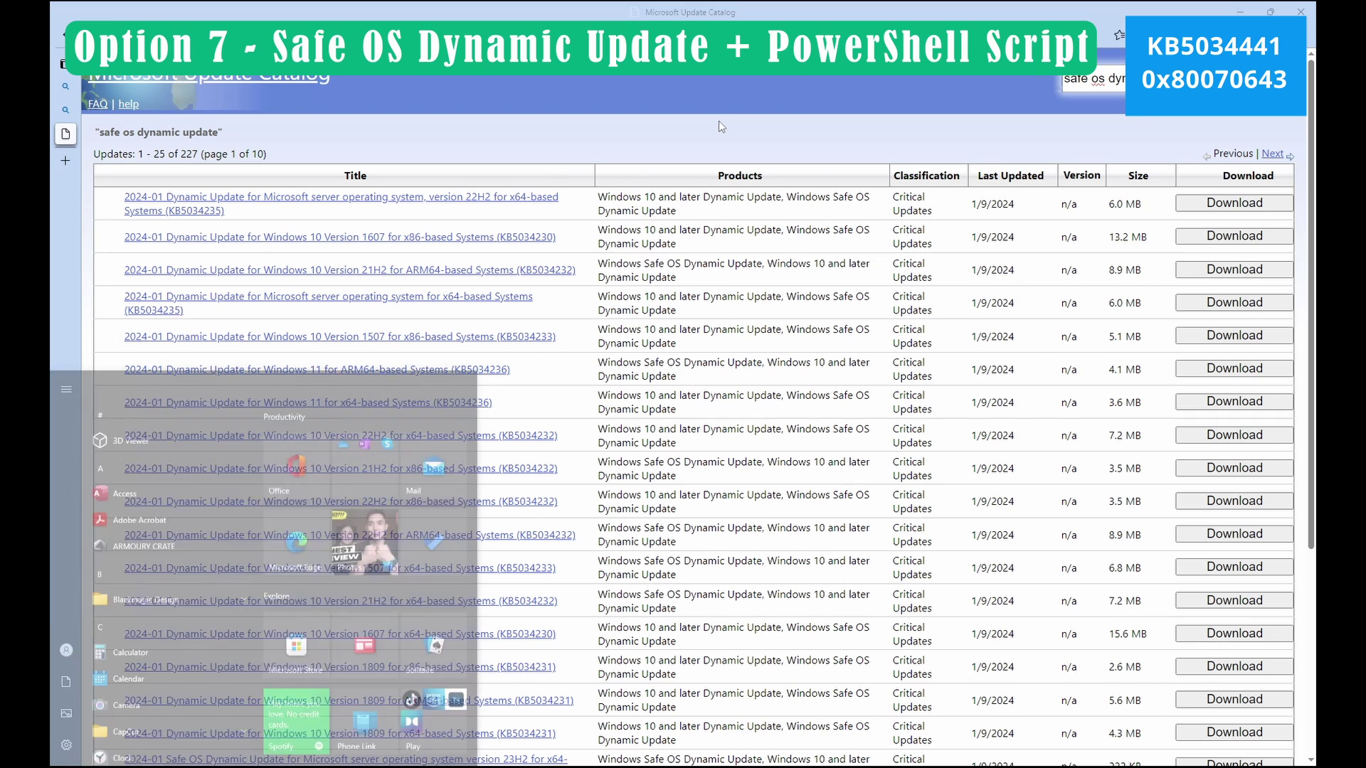
type("about")
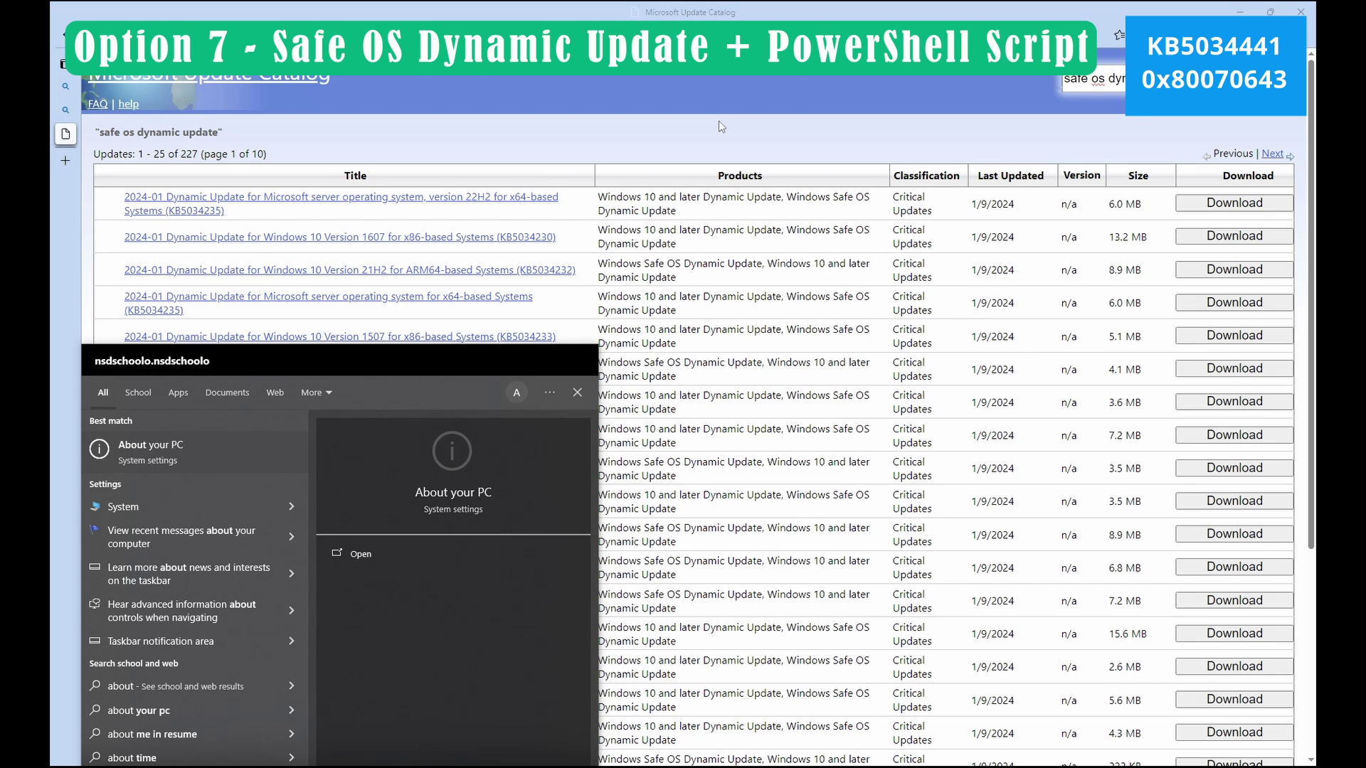
key("Return")
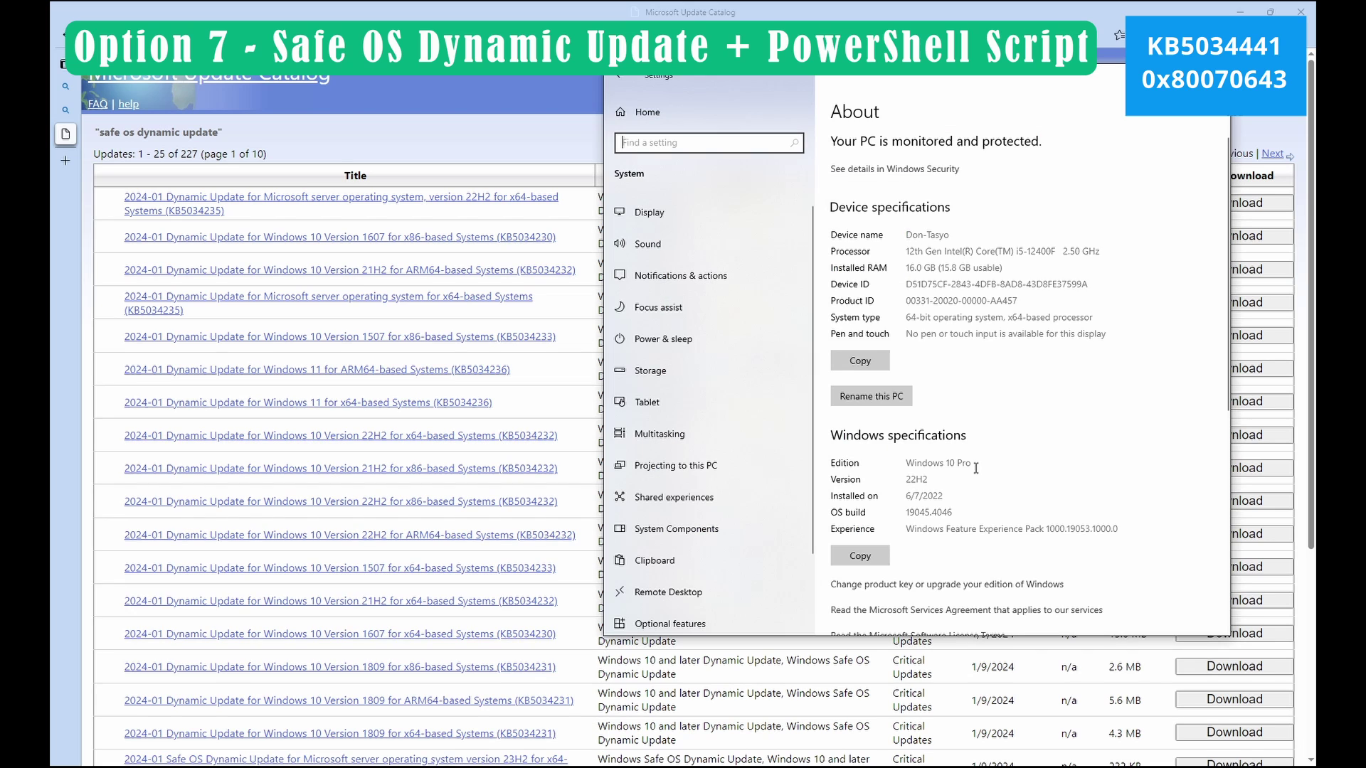
left_click_drag(981, 465, 903, 482)
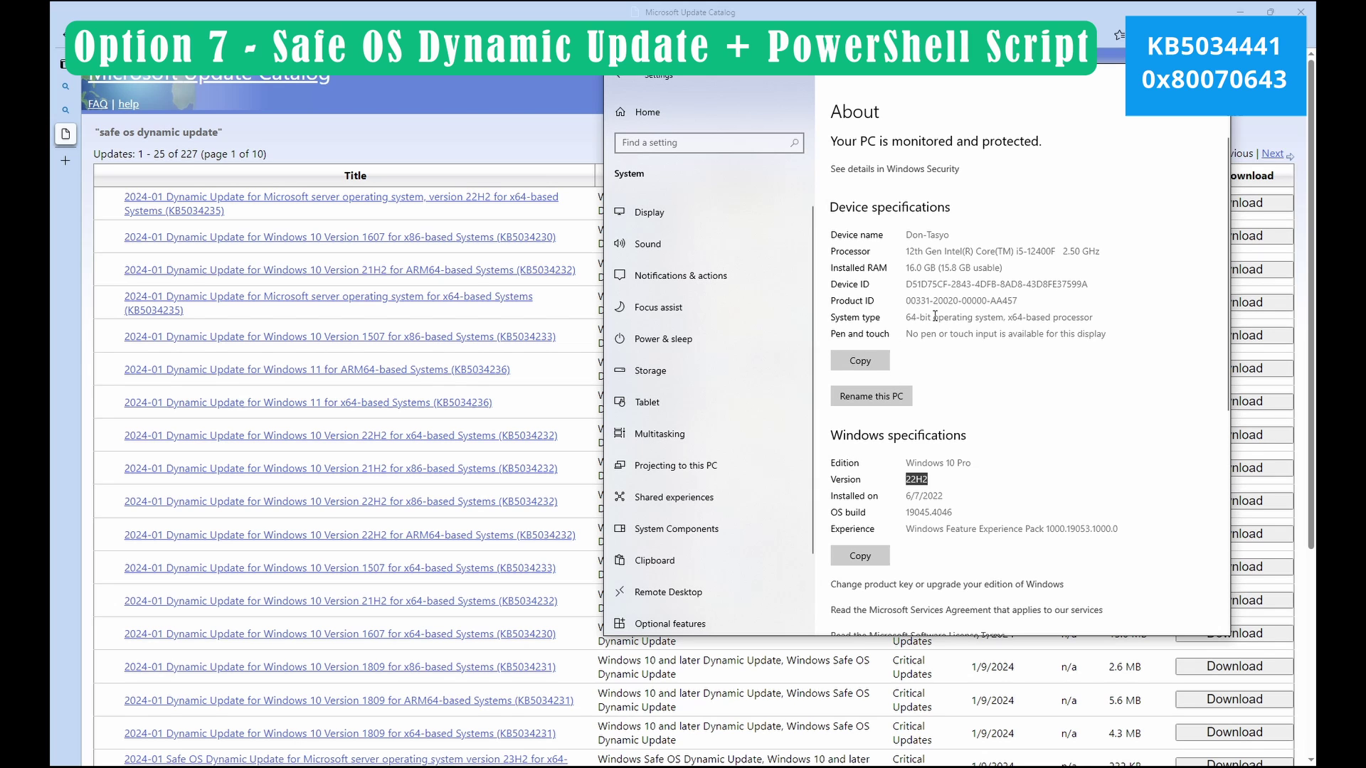
left_click_drag(906, 317, 1093, 317)
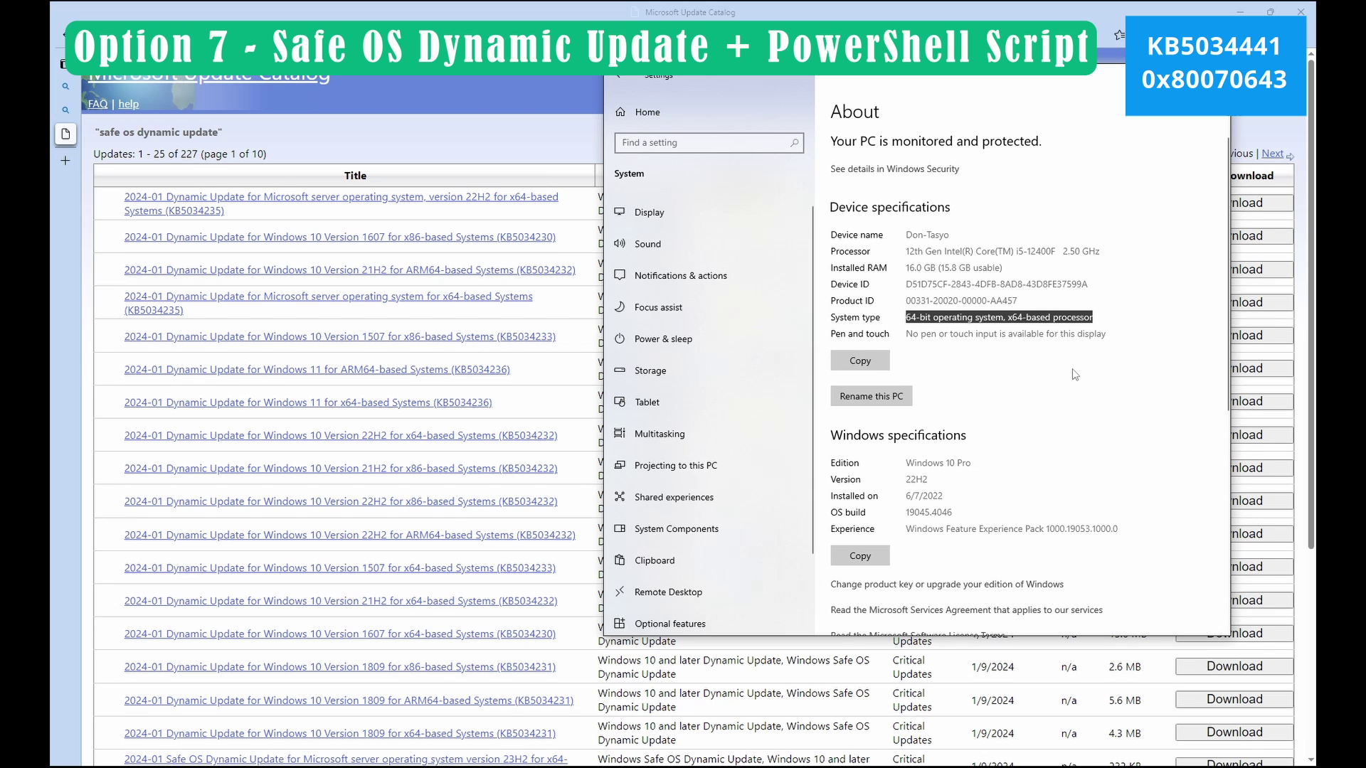
left_click(1214, 74)
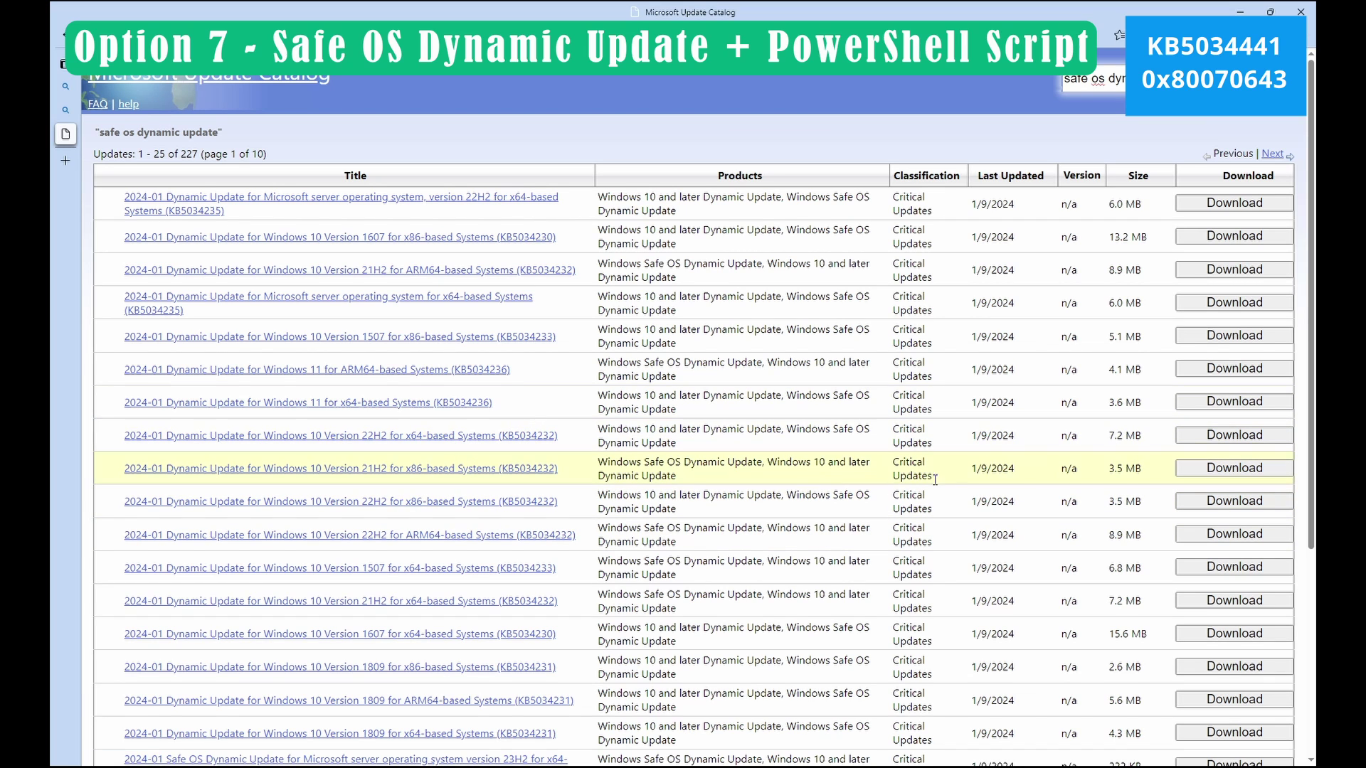
Step: Download the Windows 10 22H2 x64 KB5034232 .cab to Downloads and open it
left_click(1187, 408)
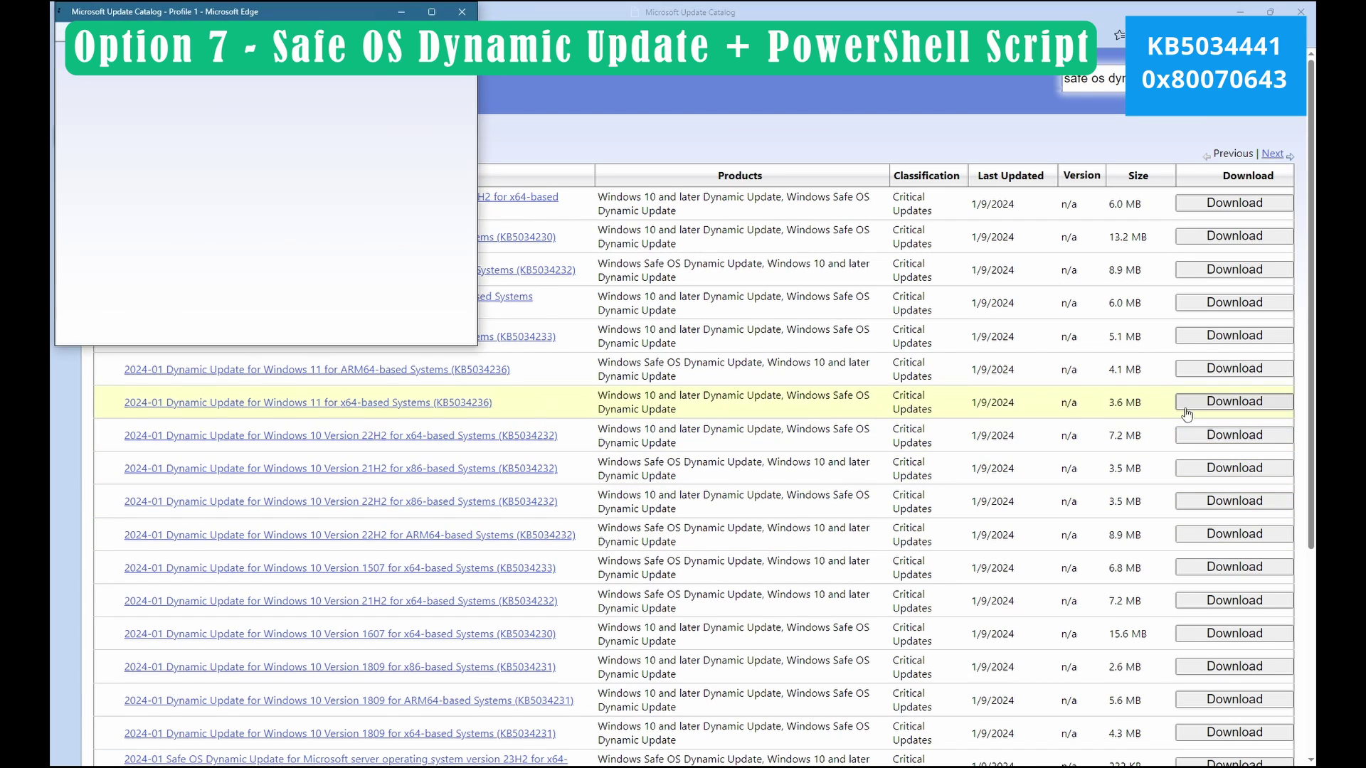
left_click_drag(349, 12, 705, 143)
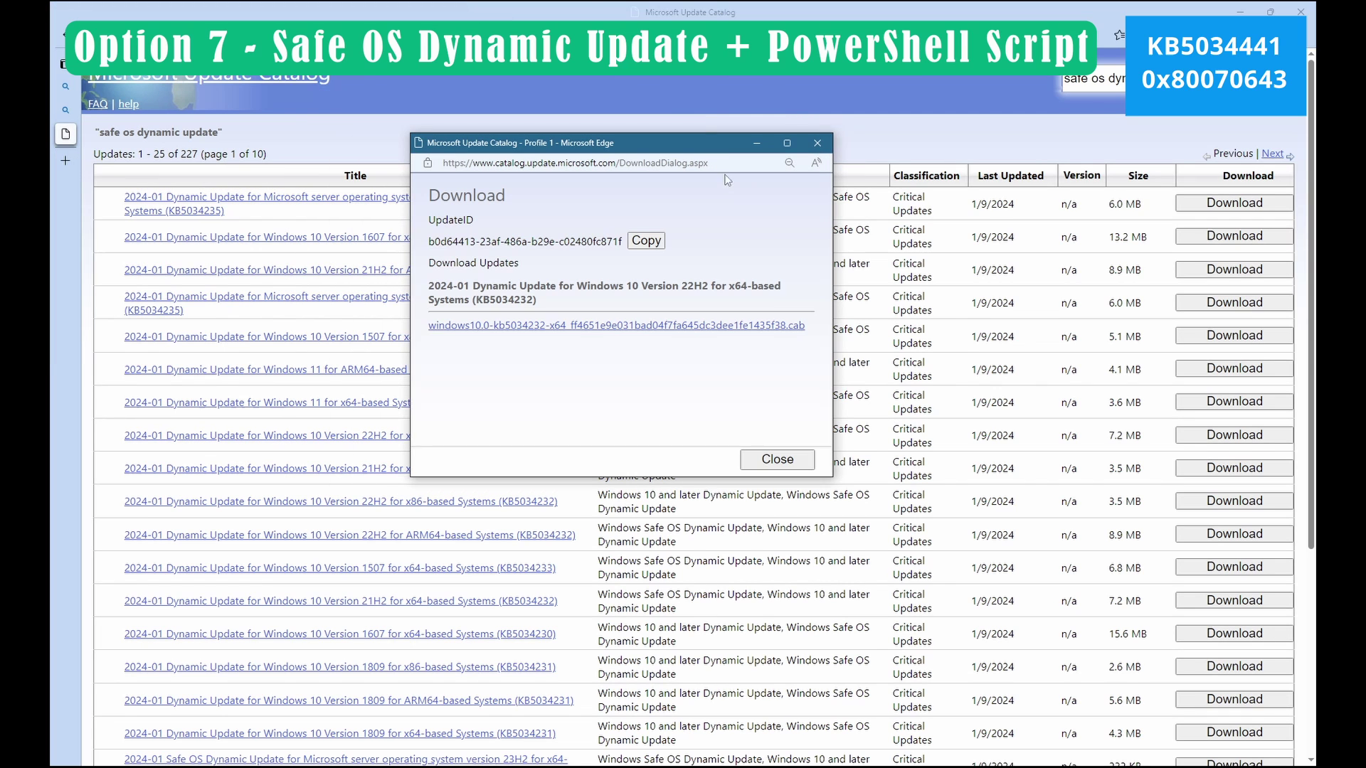
left_click(717, 329)
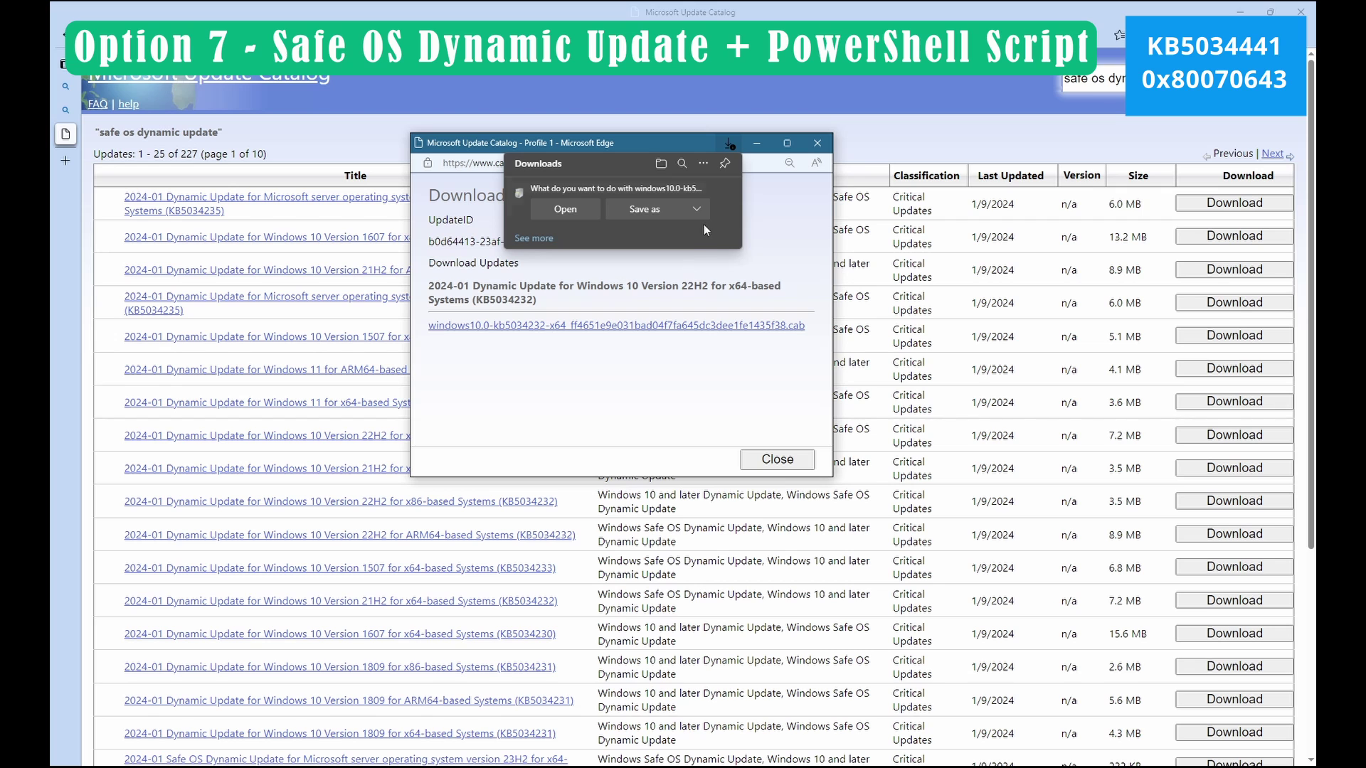
left_click(690, 207)
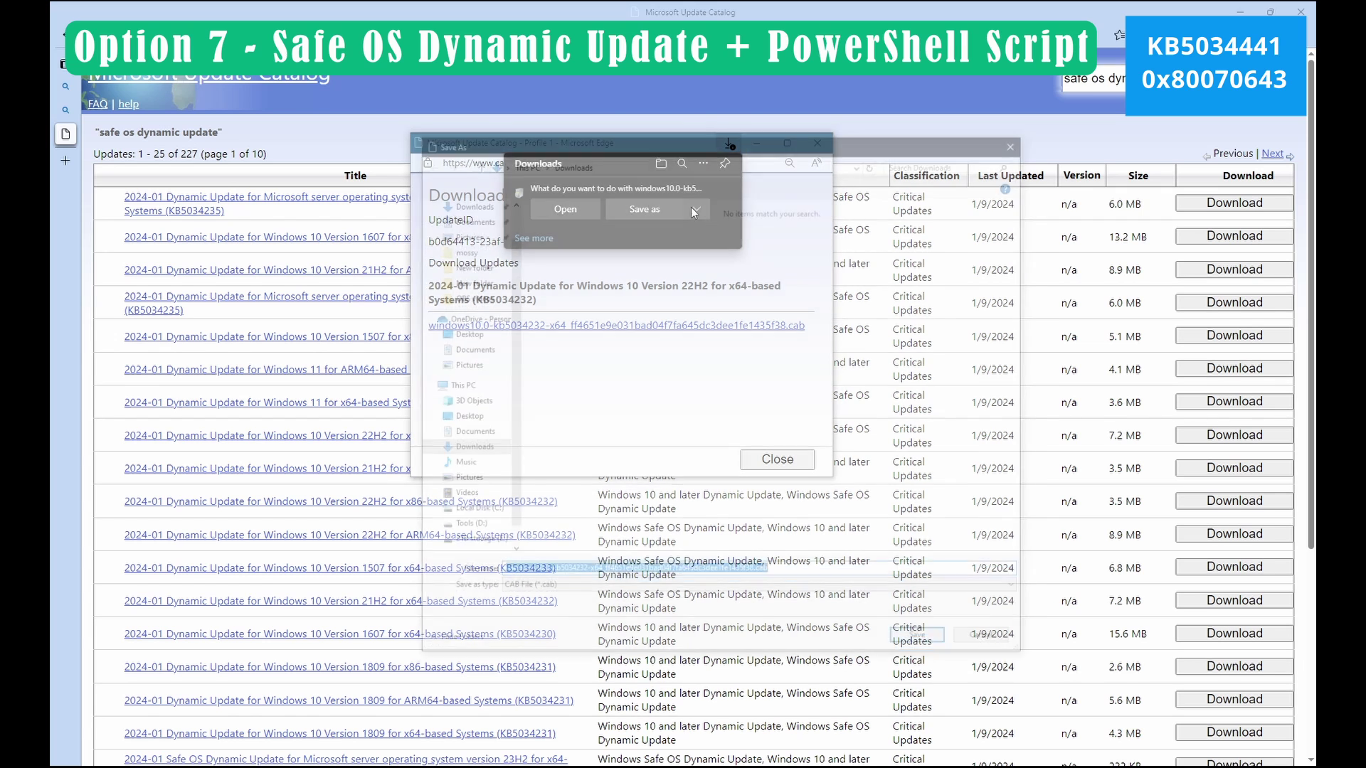
left_click(487, 457)
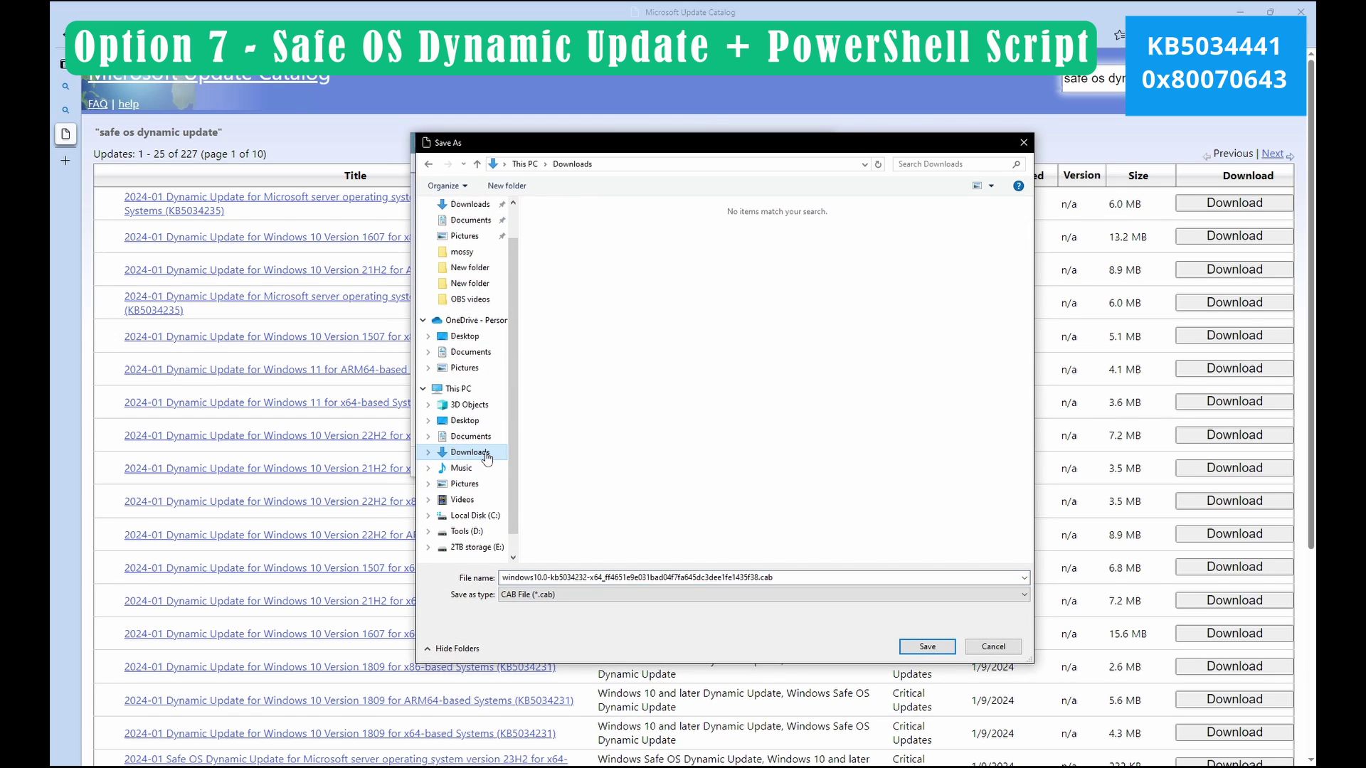
left_click(952, 648)
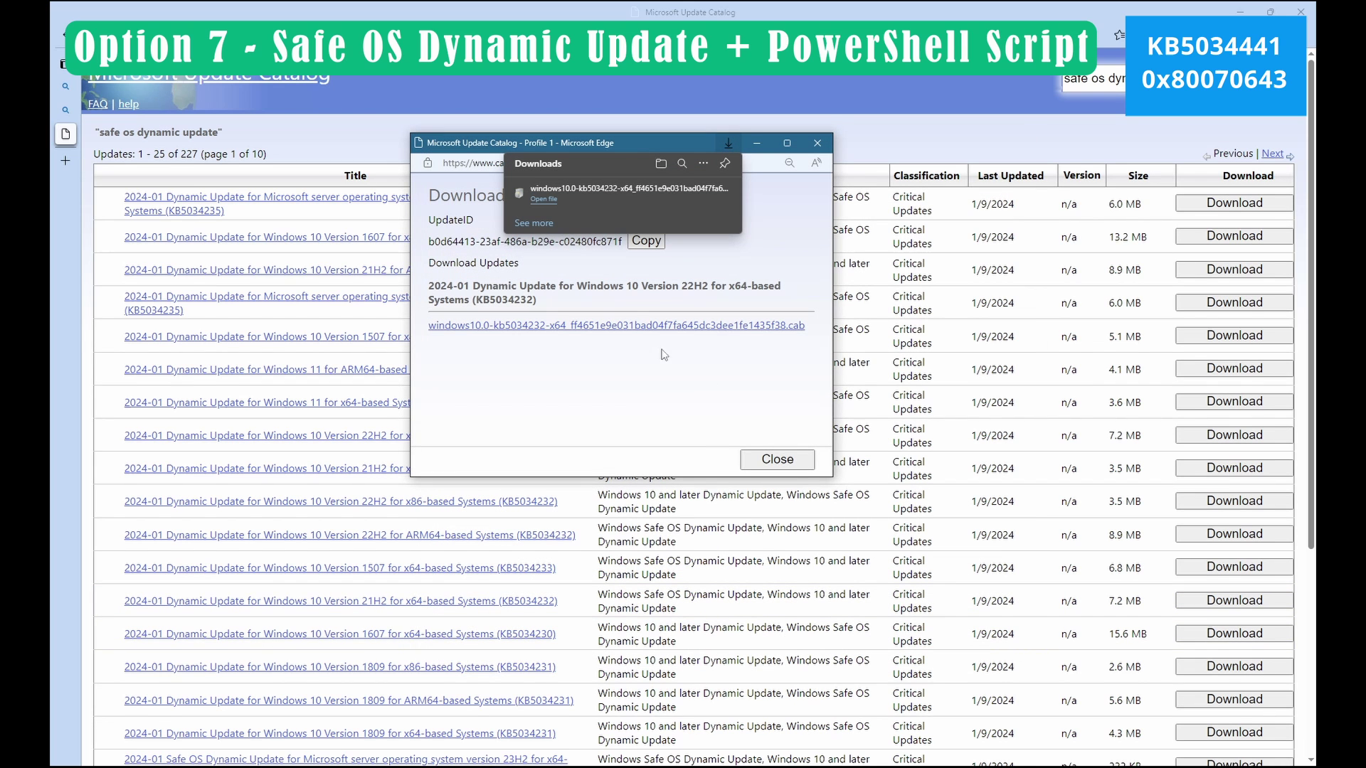
left_click(543, 199)
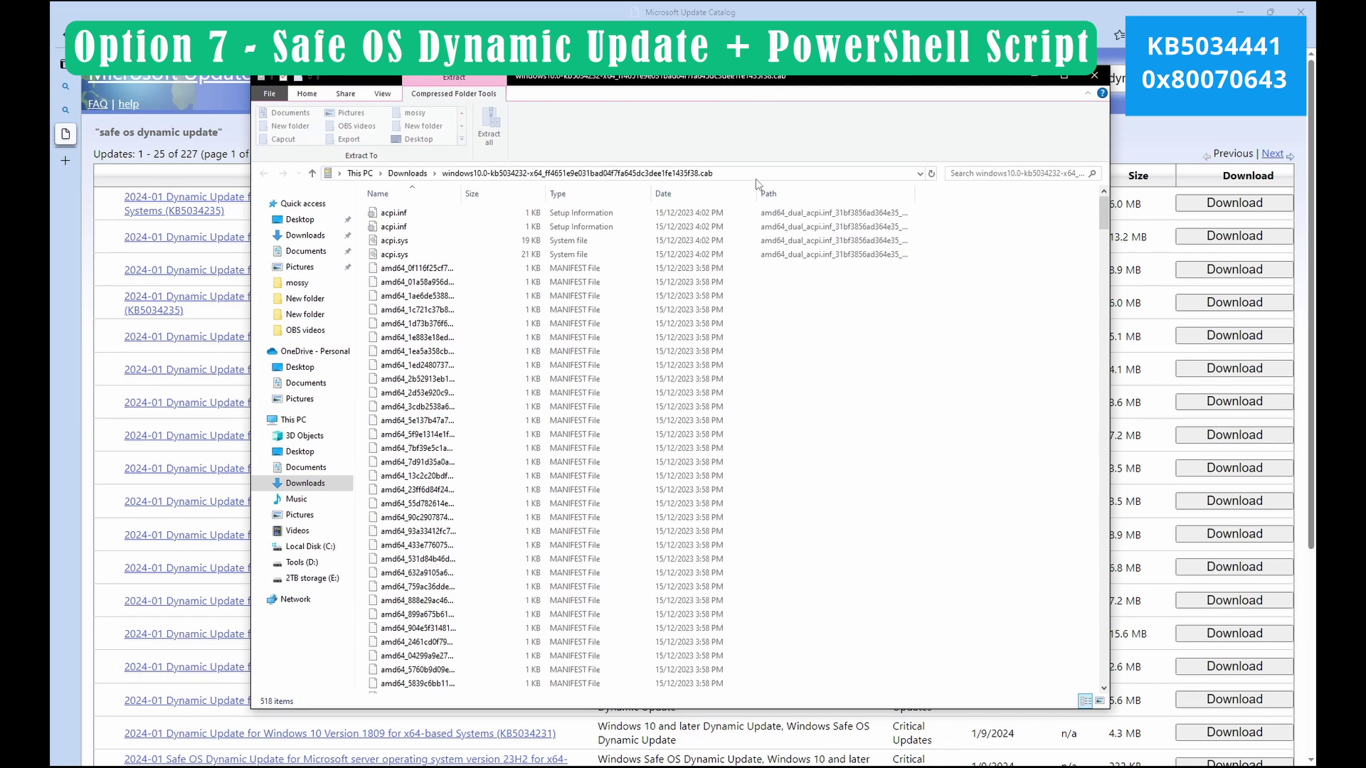
Step: Reveal the full Downloads path of the opened KB5034232 .cab in the address bar
left_click(759, 174)
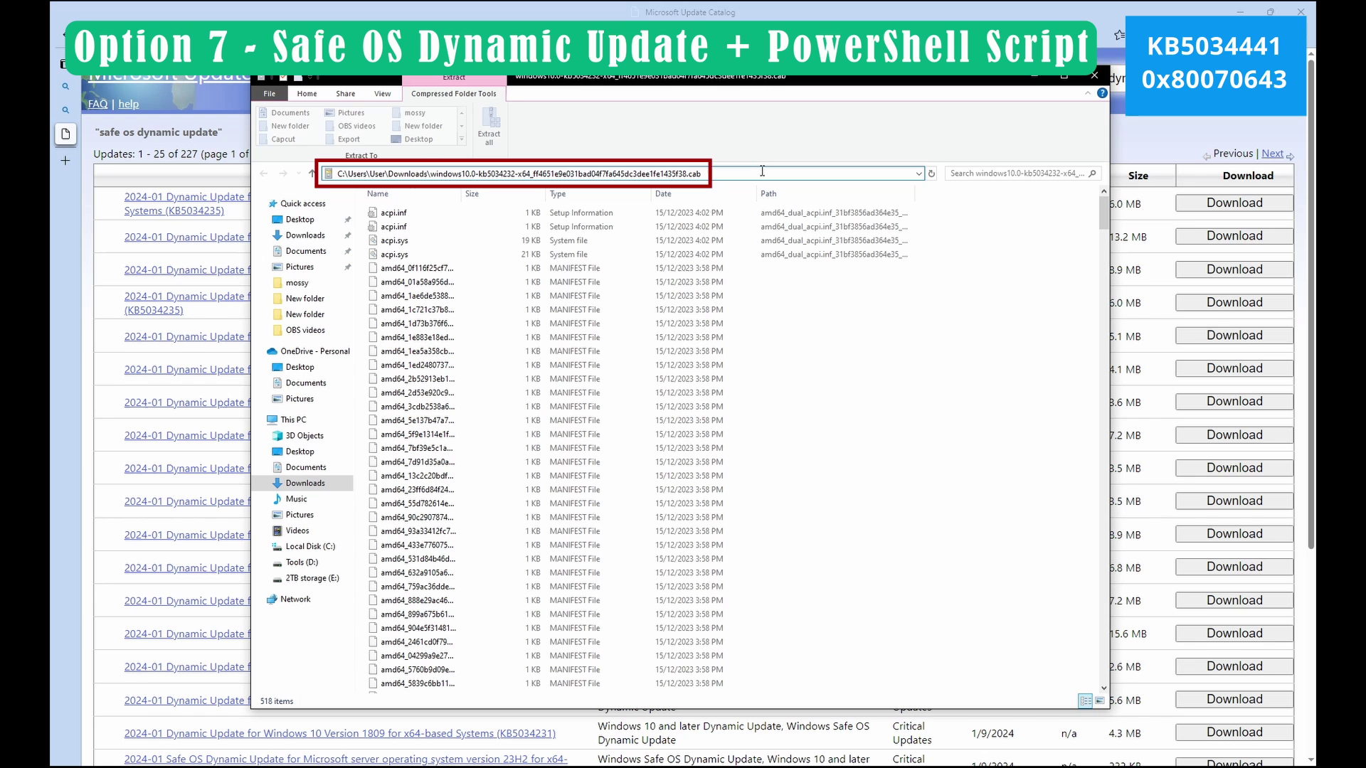
Step: Search Bing for KB5034957, open the Support article, and select the PatchWinREScript_2004plus.ps1 heading
left_click(398, 733)
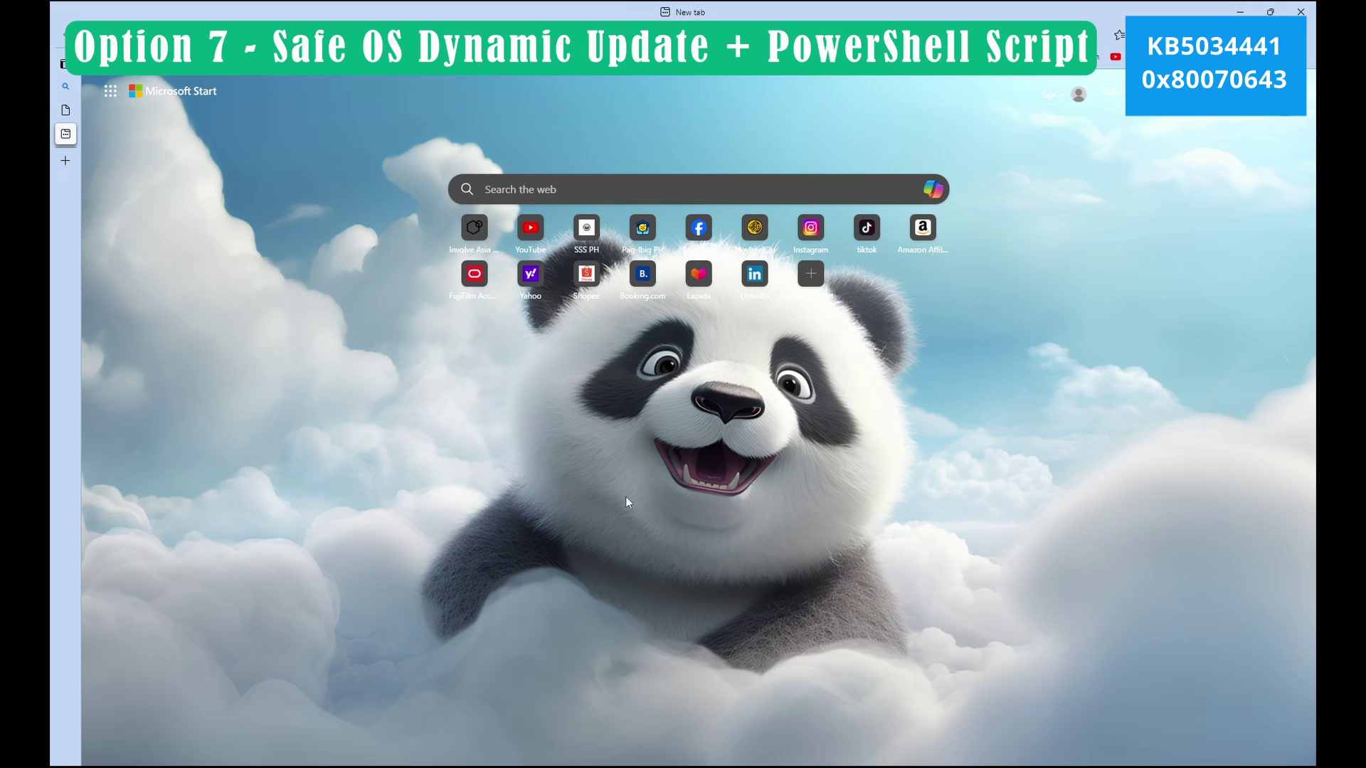
left_click(594, 194)
type("KB5034957")
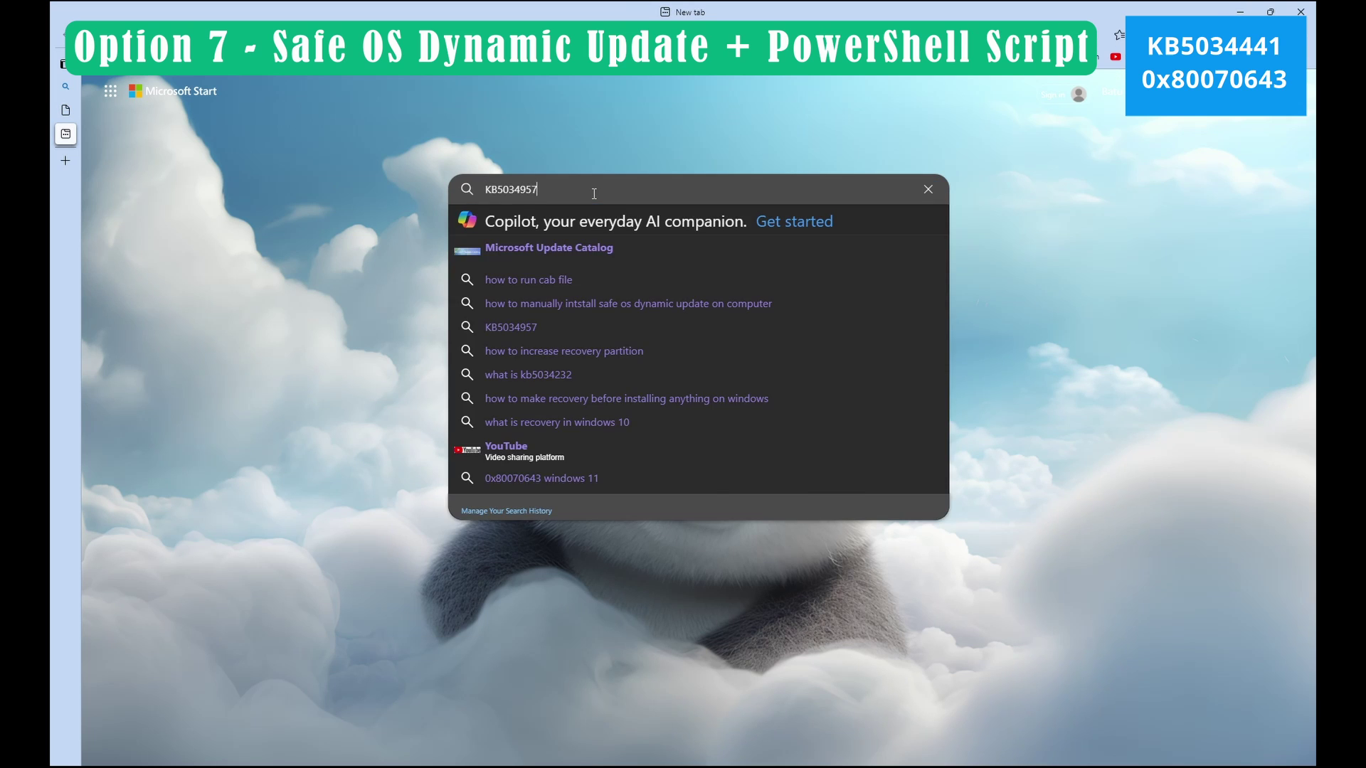
key("Return")
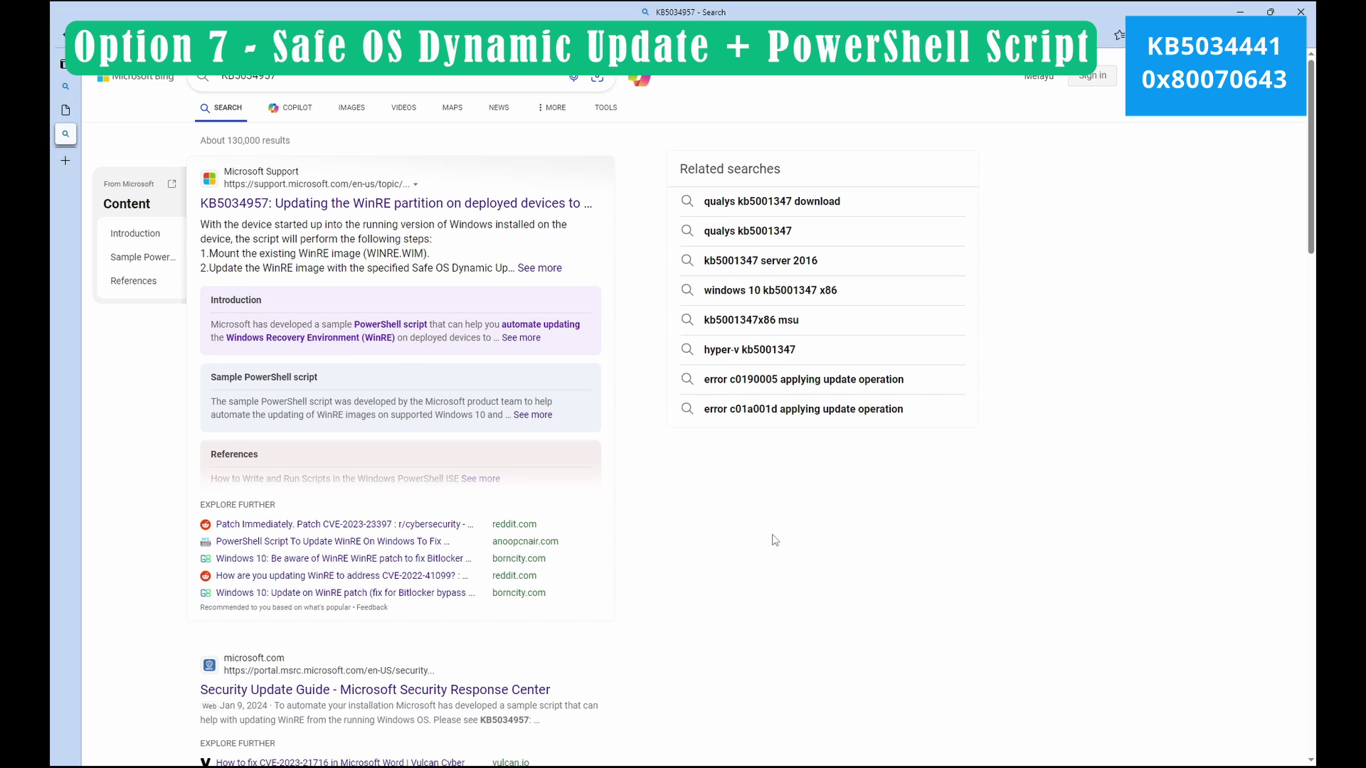
left_click(547, 204)
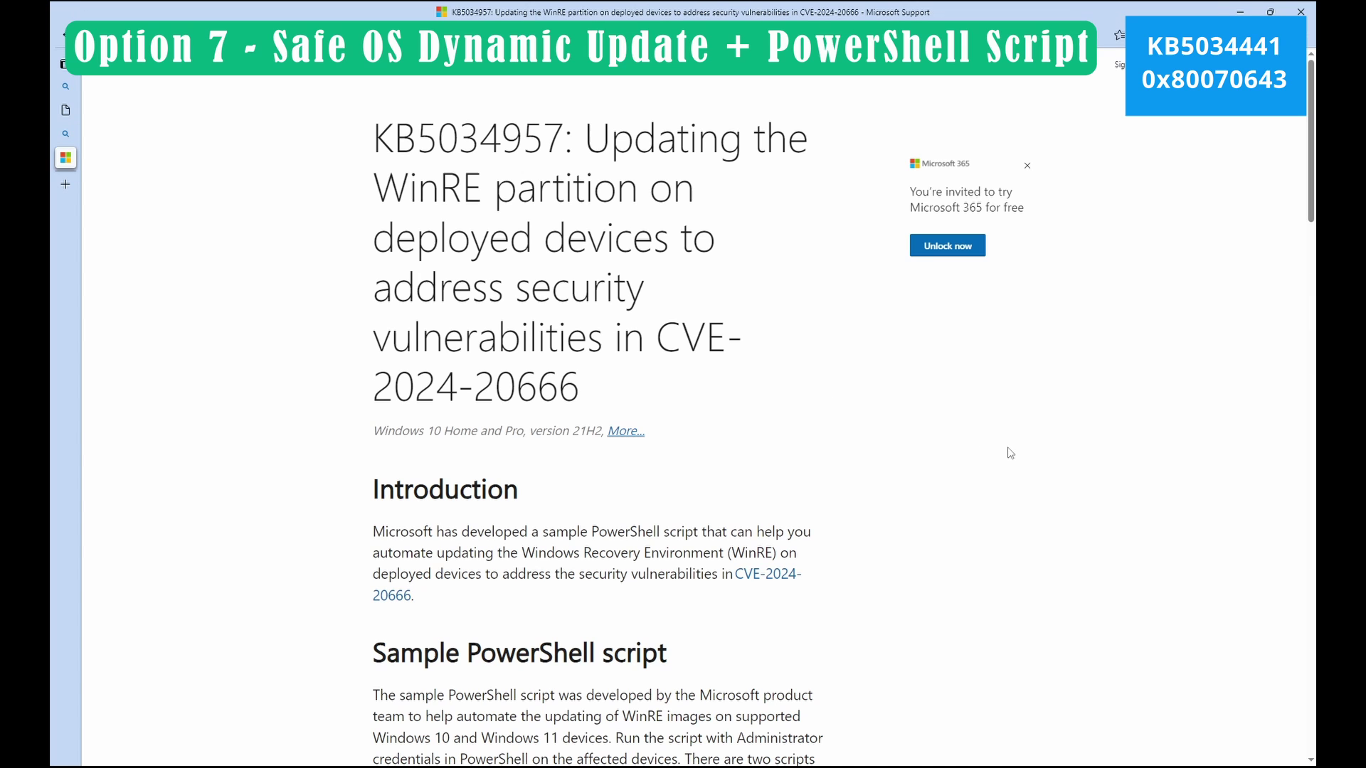
scroll(1011, 453, "down", 10)
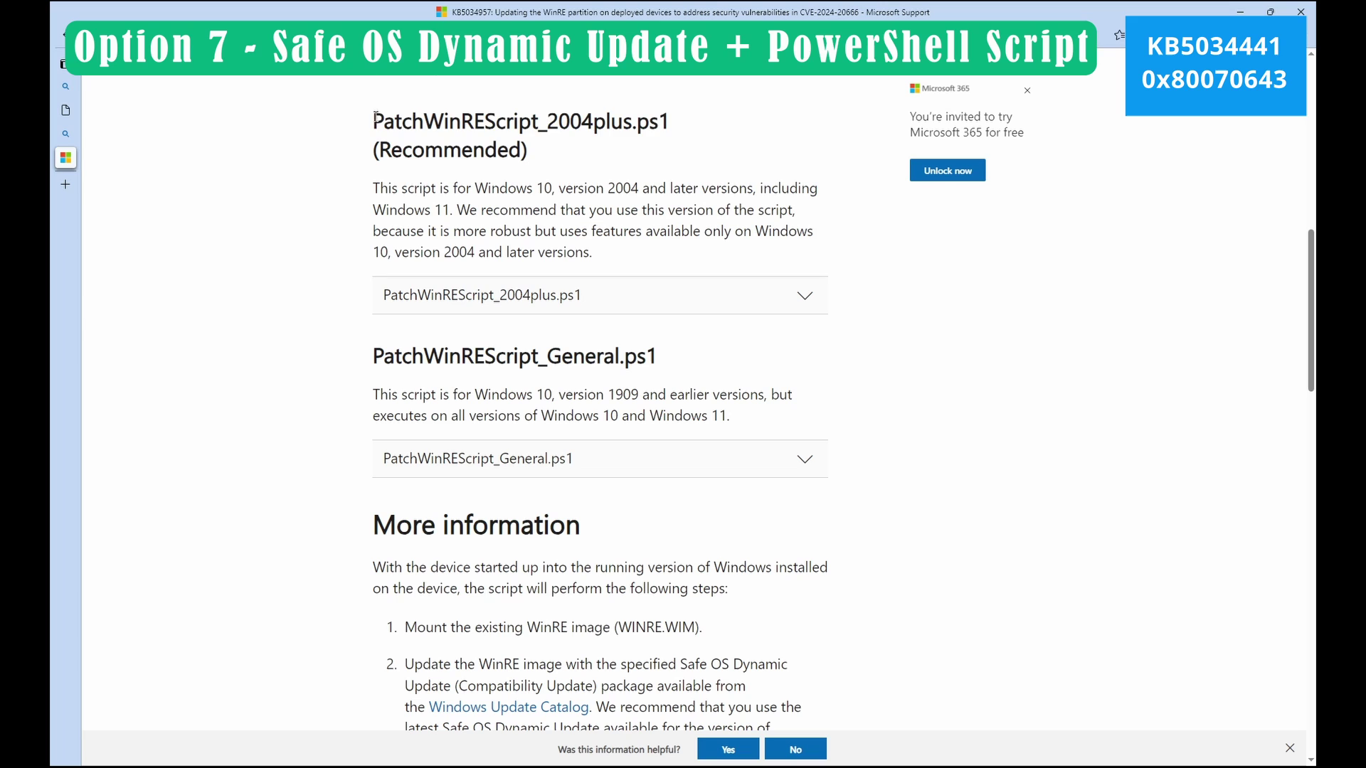
left_click_drag(374, 118, 540, 164)
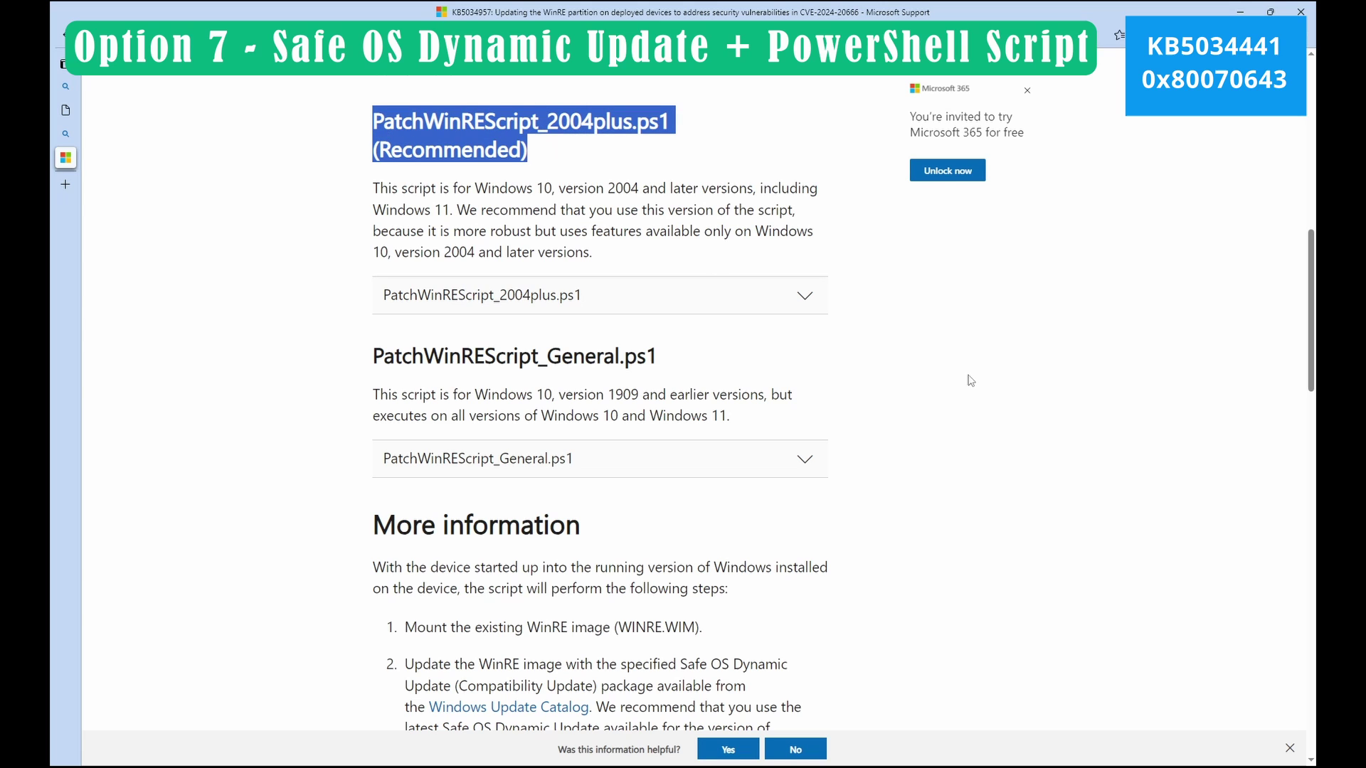
Step: Expand the PatchWinREScript_2004plus.ps1 code and copy it from Param to Remove-Item $mountDir -Recurse
left_click(804, 295)
scroll(604, 396, "down", 3)
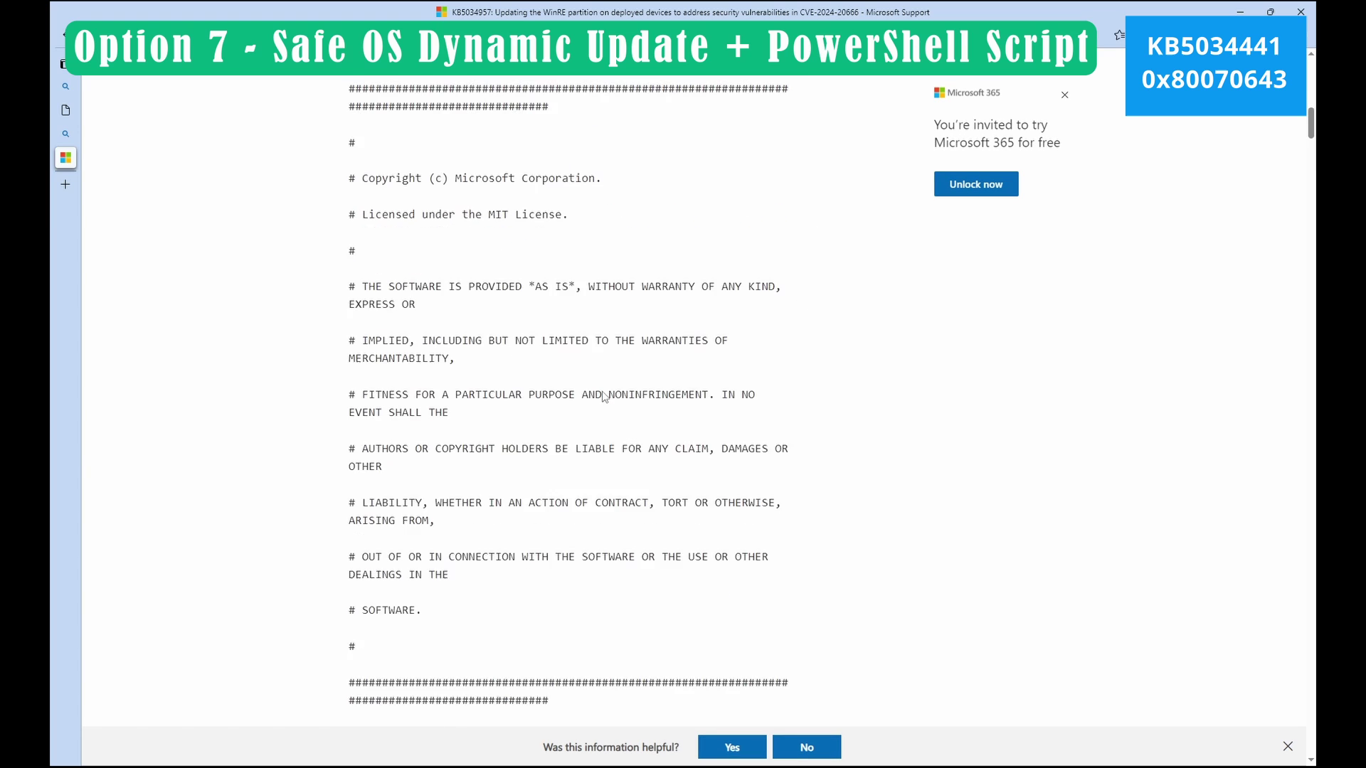
scroll(604, 396, "down", 9)
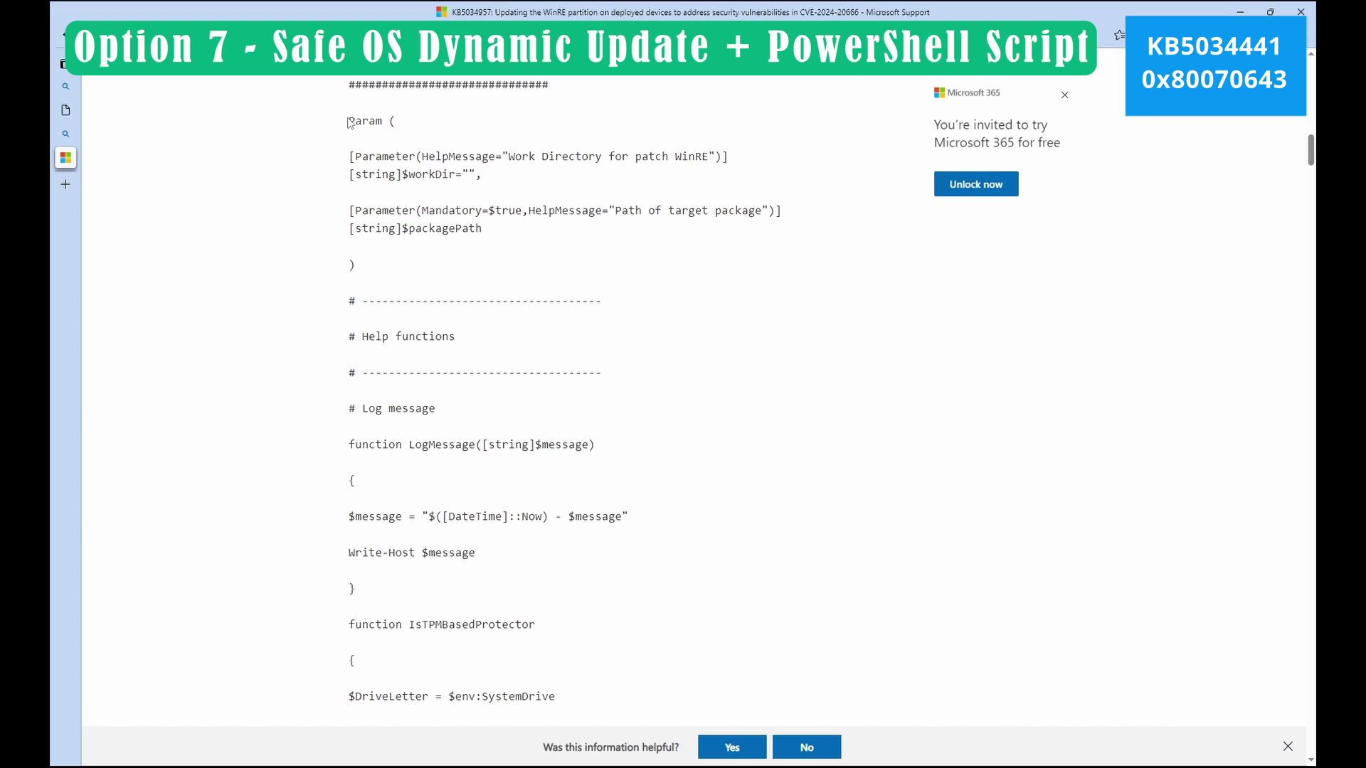
left_click_drag(348, 122, 570, 270)
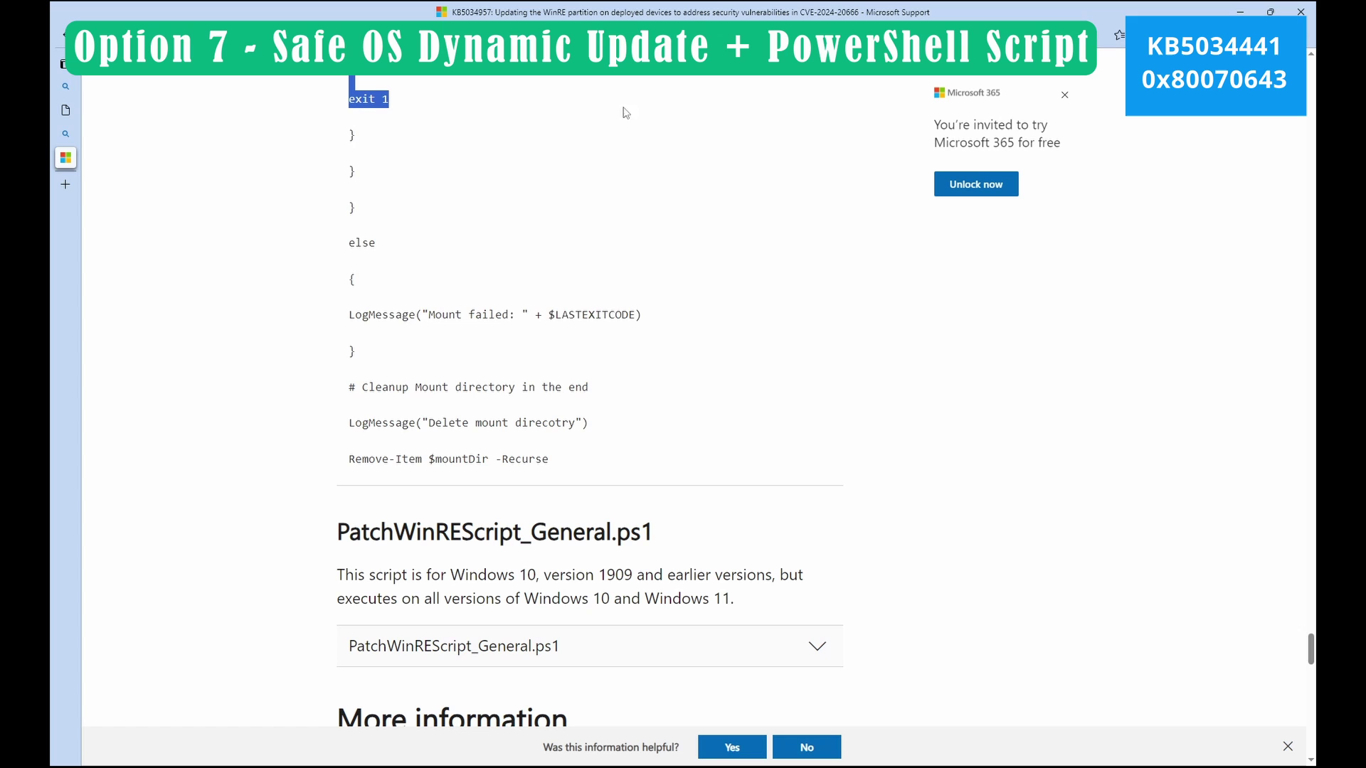
left_click_drag(625, 112, 610, 461)
right_click(610, 437)
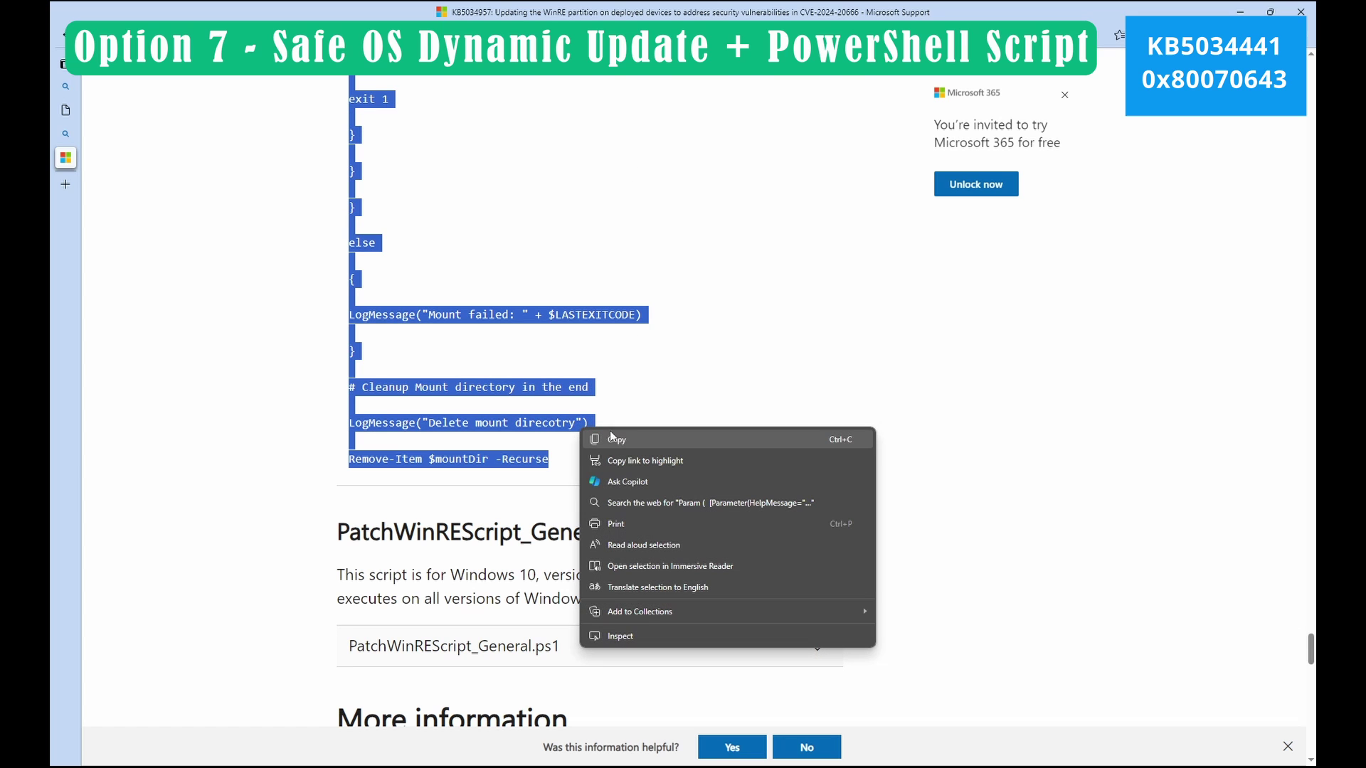
left_click(621, 439)
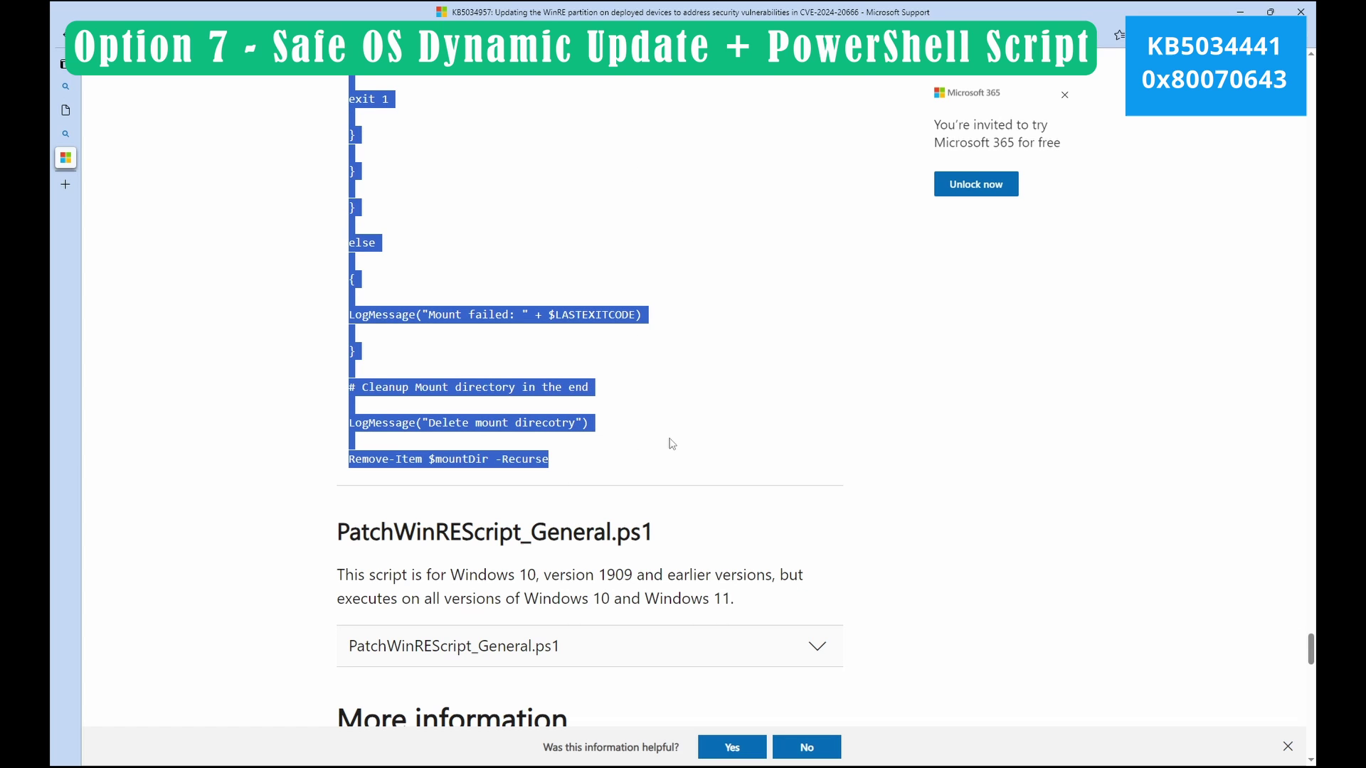
Step: Paste the copied patch script into a new Notepad document
key("super")
type("notepad")
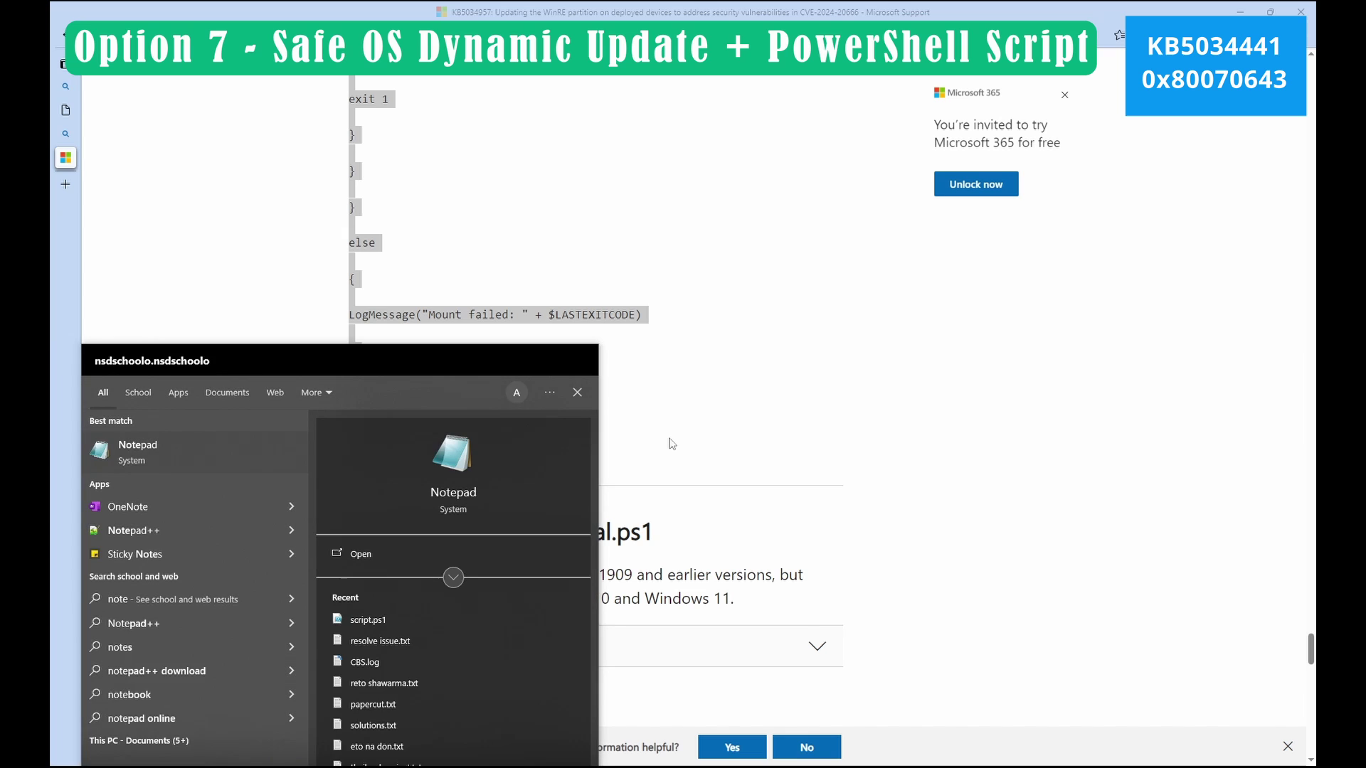
key("Return")
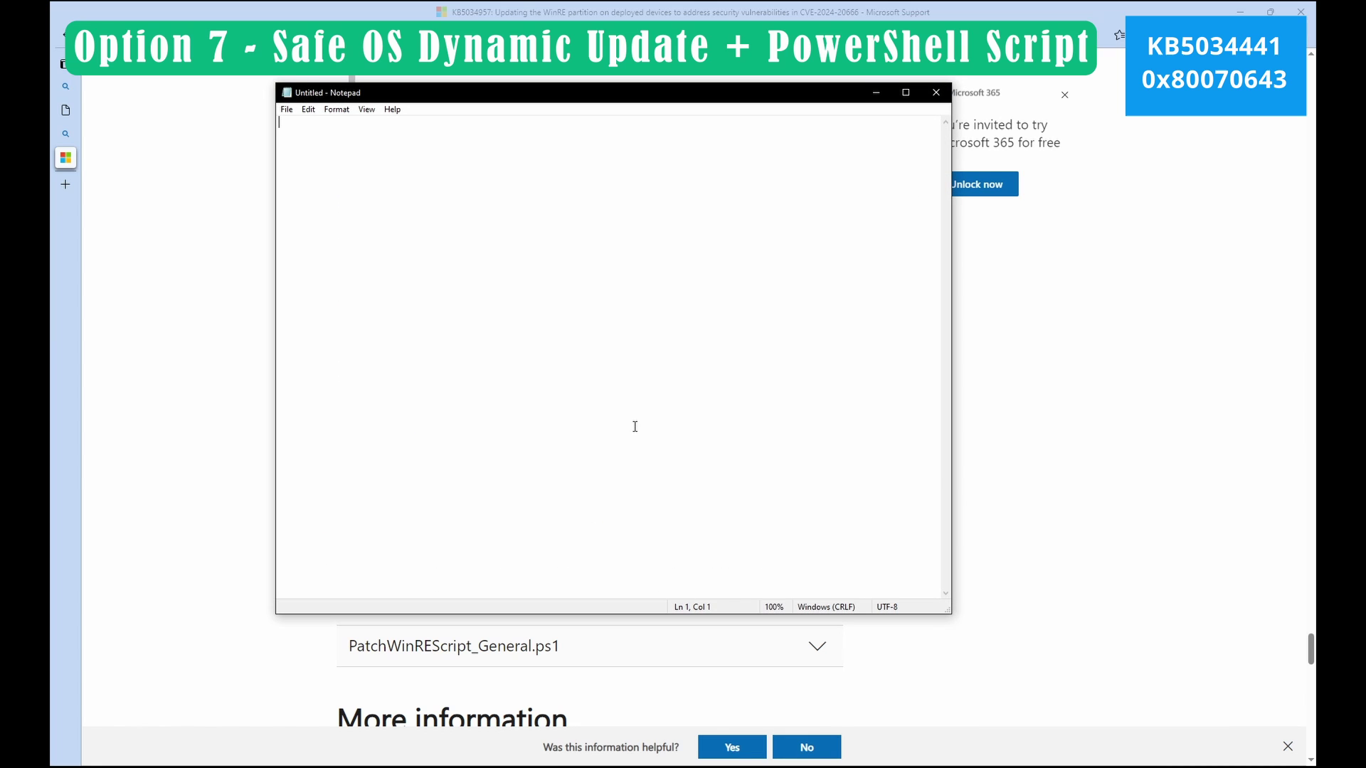
key("ctrl+v")
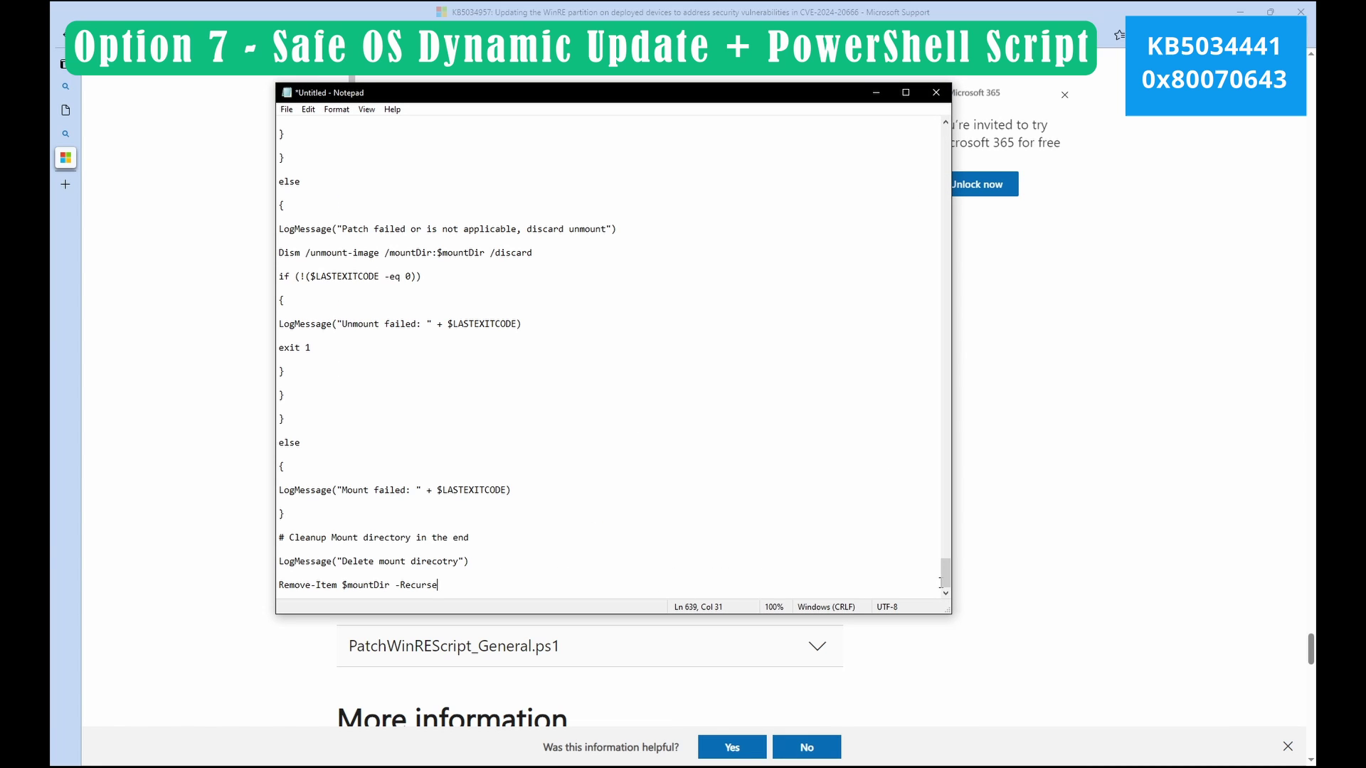
left_click(947, 435)
left_click_drag(956, 434, 976, 114)
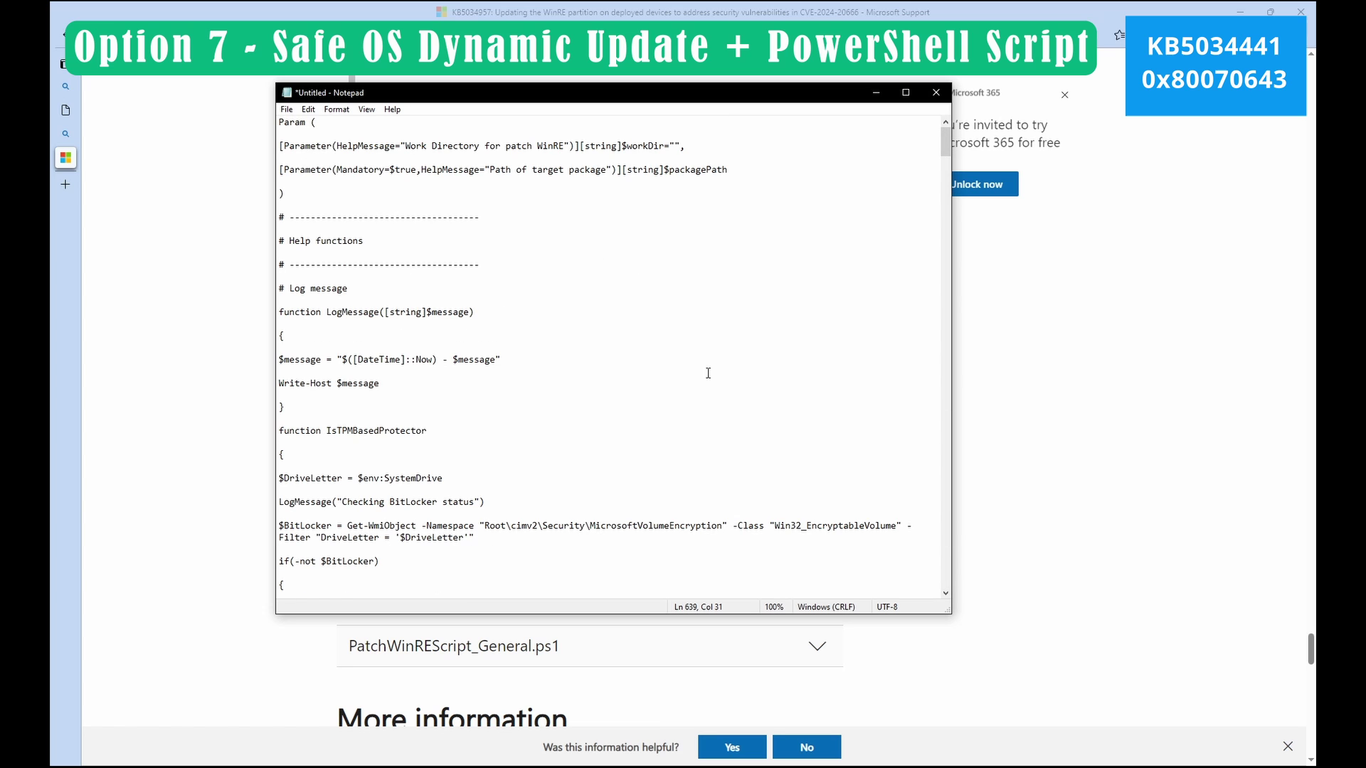
Step: Save the script on the Desktop as script.ps1
key("ctrl+s")
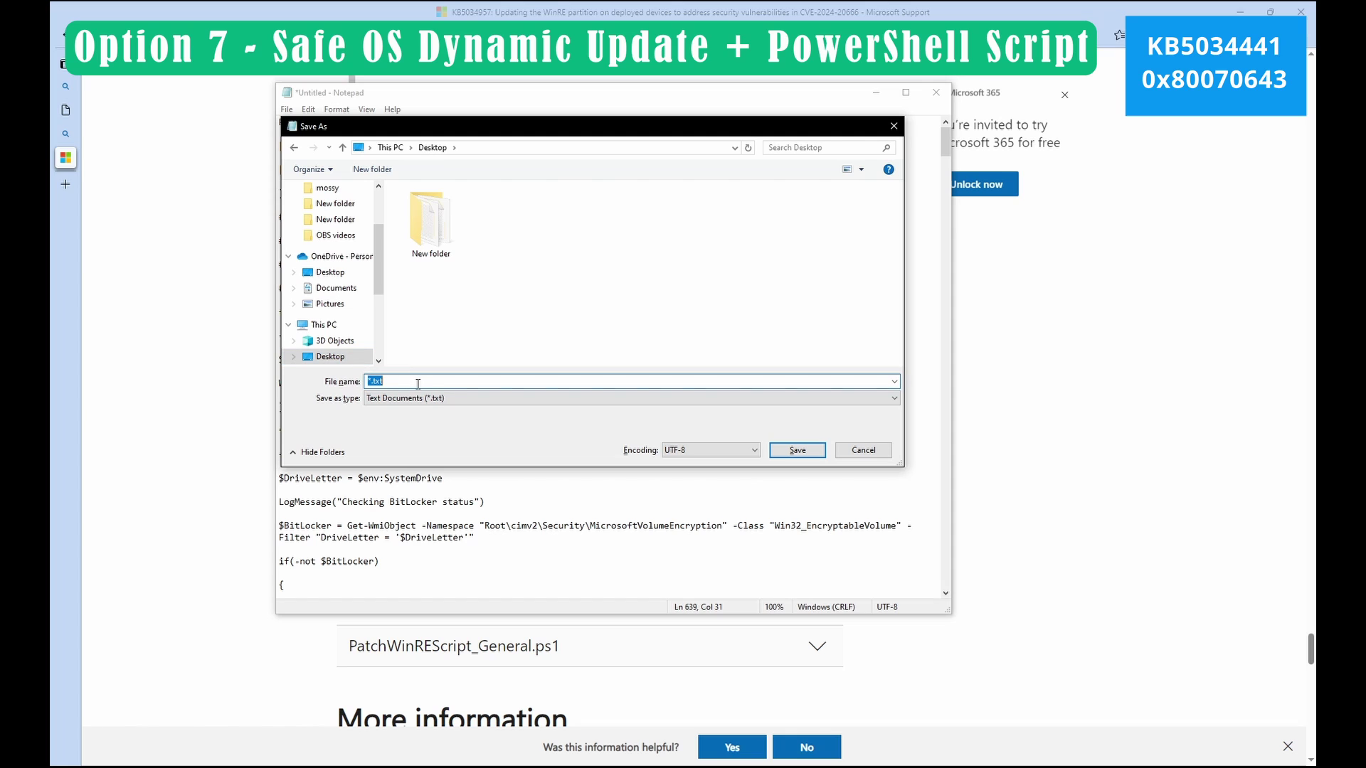
type("script.ps1")
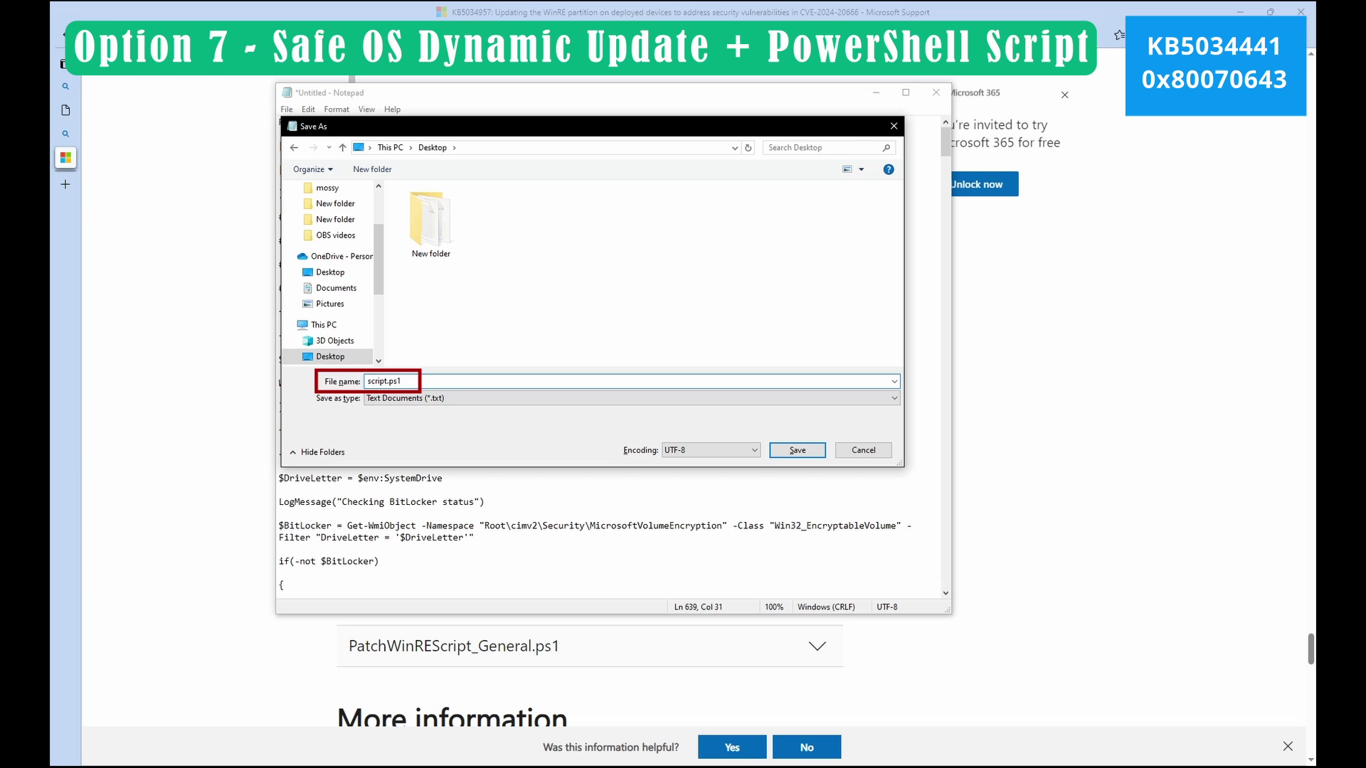
key("Return")
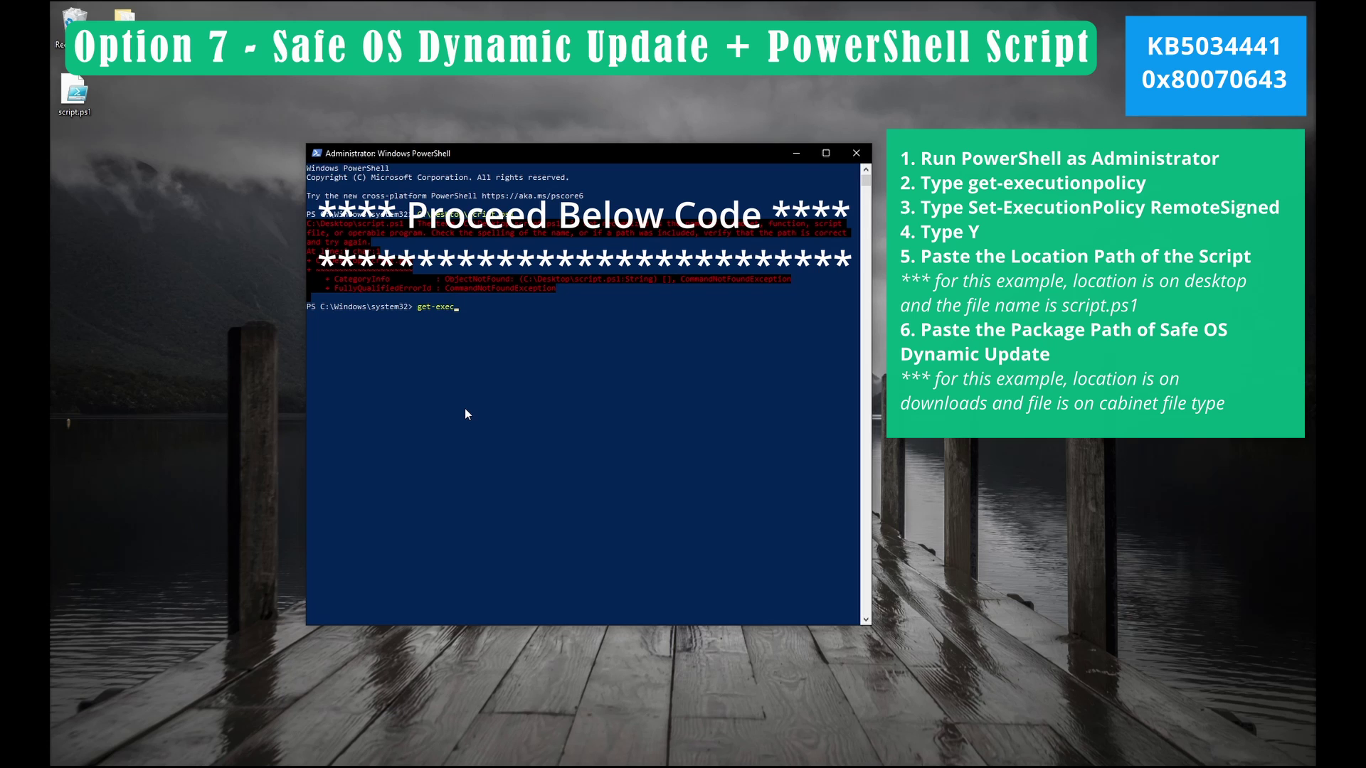
Step: Confirm the execution policy is Restricted, then change it to RemoteSigned, answering Y to the prompt
type("utionpolicy")
key("Return")
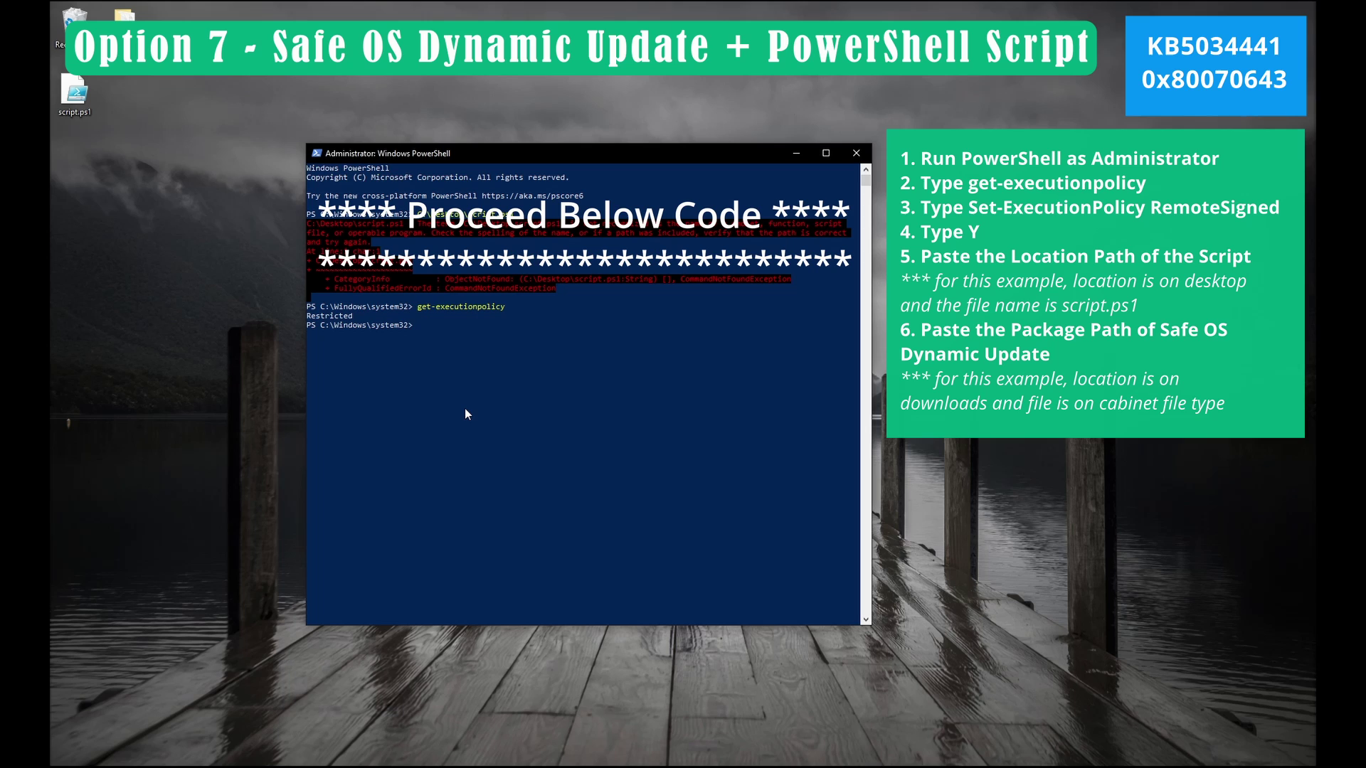
type("Set-ExecutionPolicy RemoteSigned")
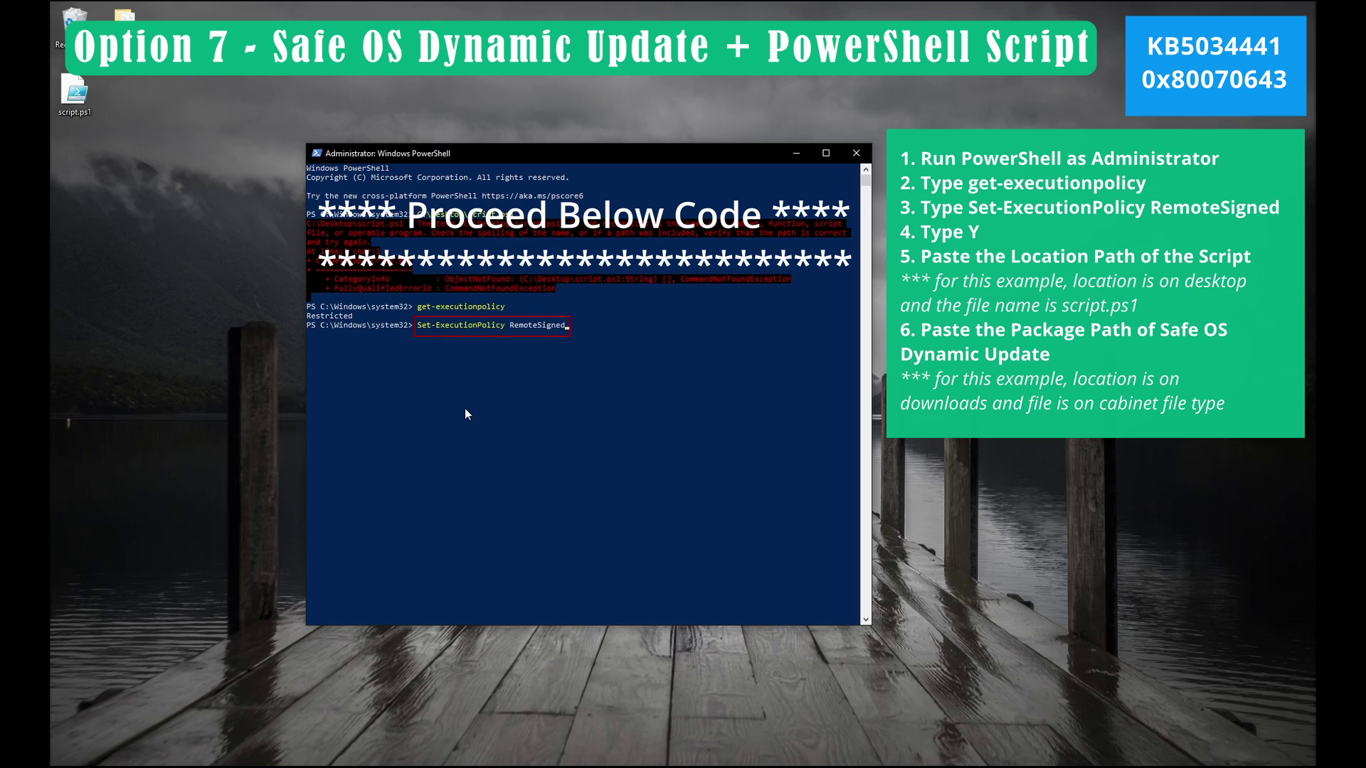
key("Return")
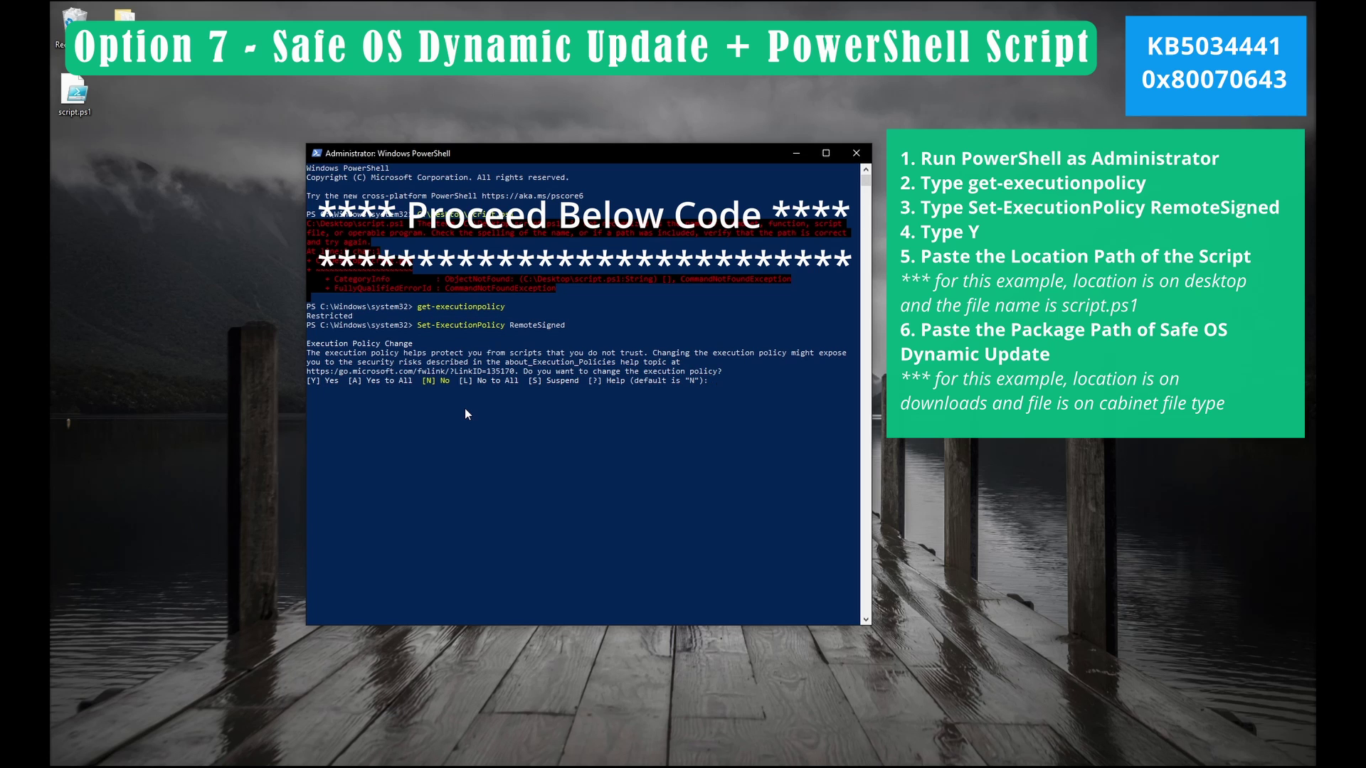
type("y")
key("Return")
Step: Run script.ps1 from its Desktop location, copied from the file's Properties, so it prompts for packagePath
right_click(91, 95)
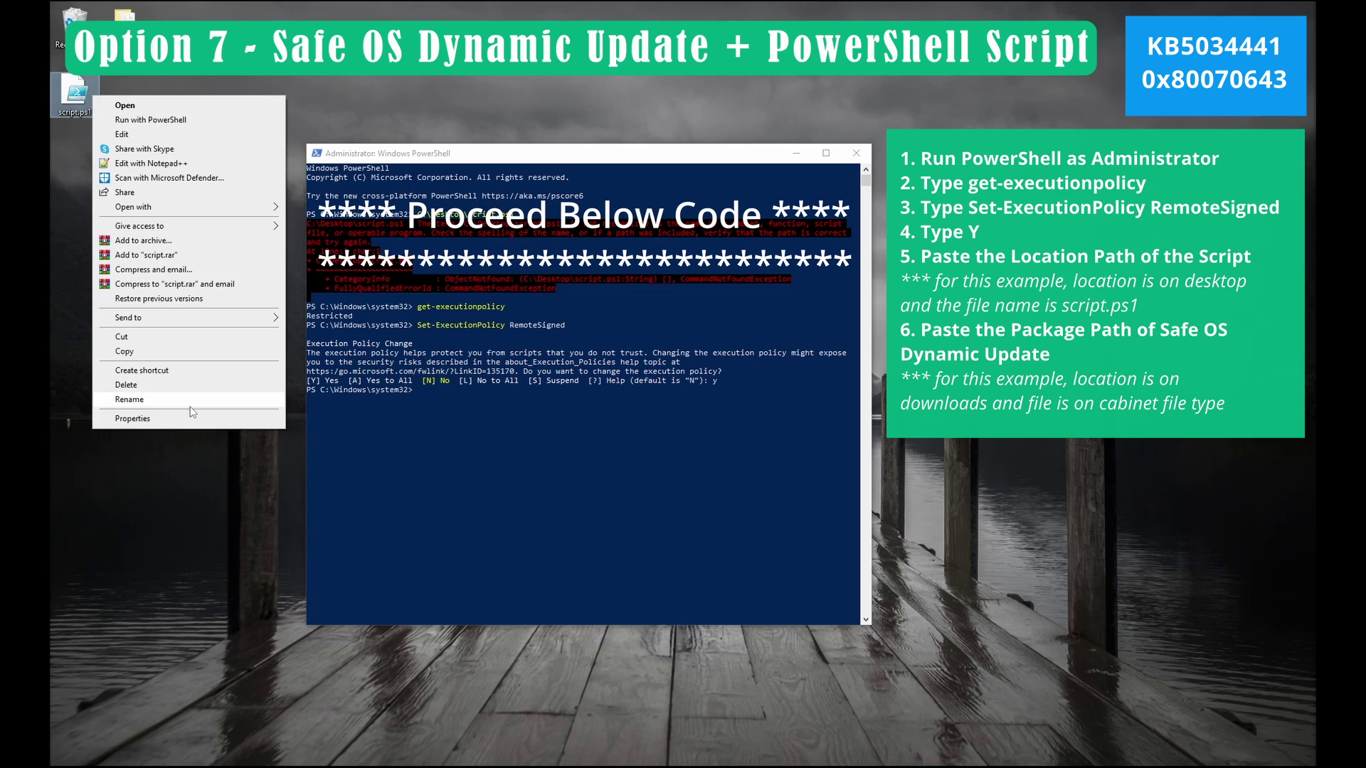
left_click(127, 418)
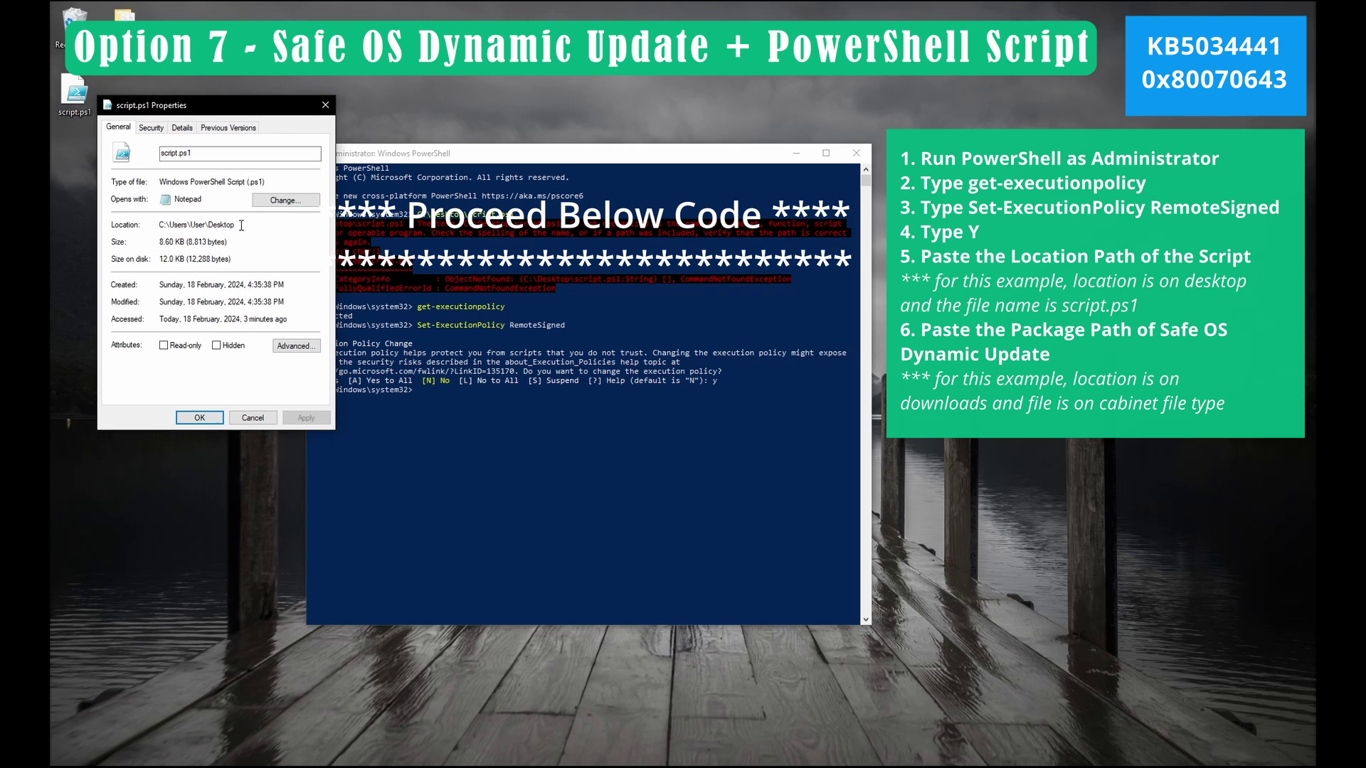
left_click_drag(238, 225, 162, 233)
key("ctrl+c")
left_click(439, 400)
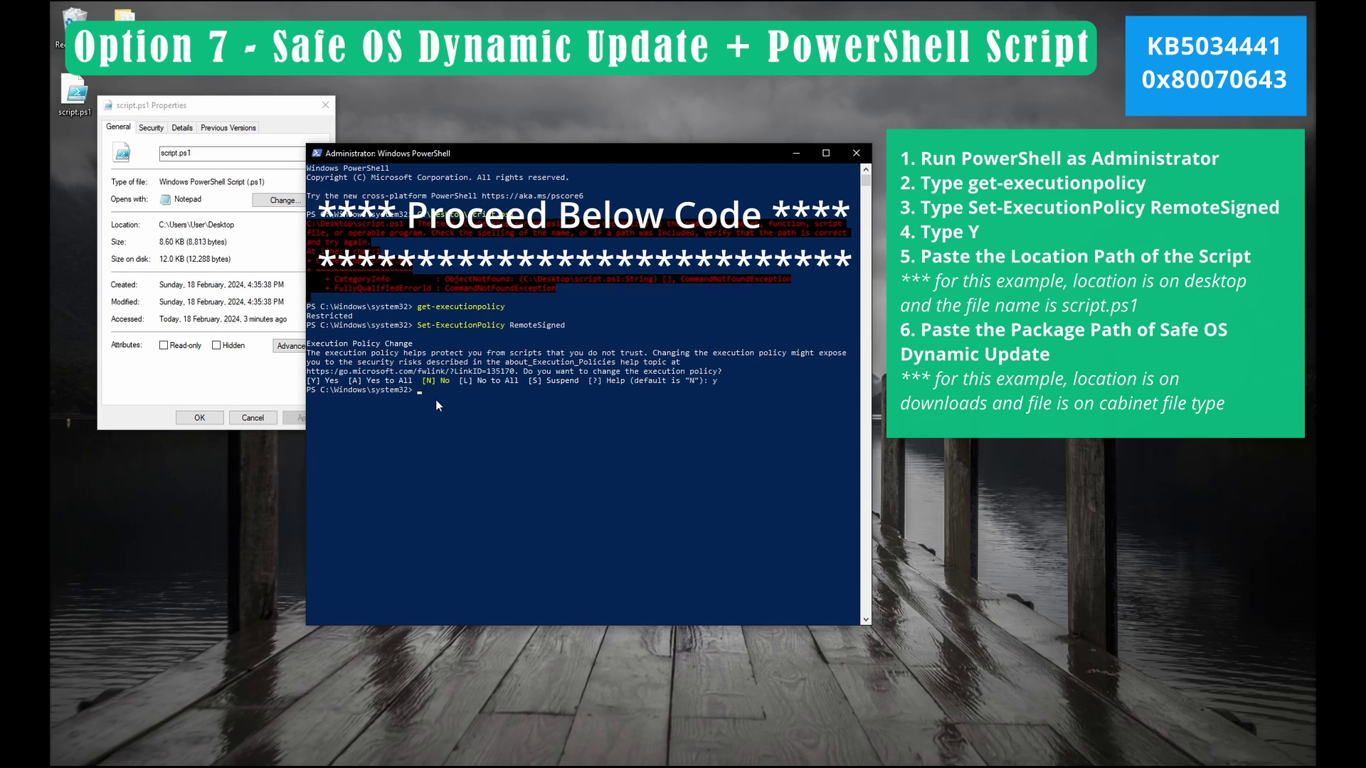
right_click(438, 395)
left_click_drag(303, 105, 1165, 51)
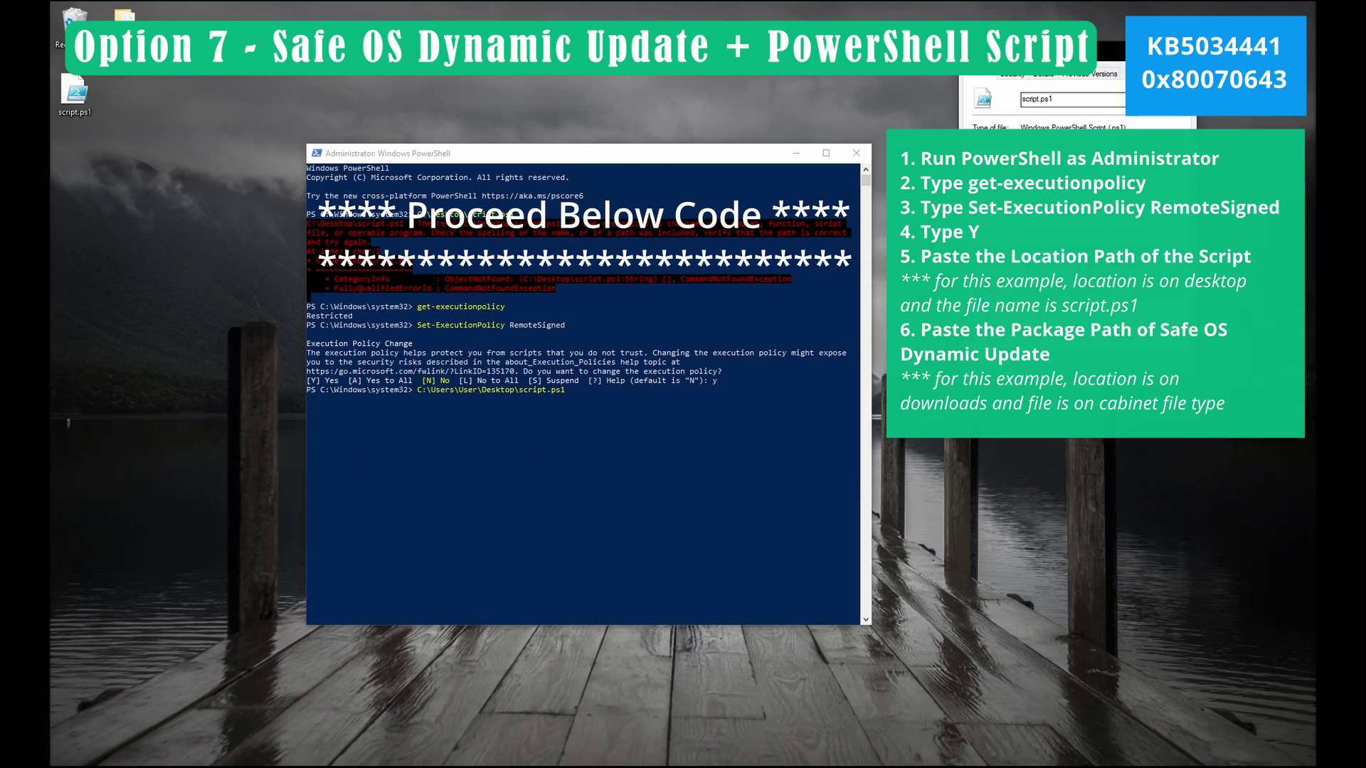
key("Return")
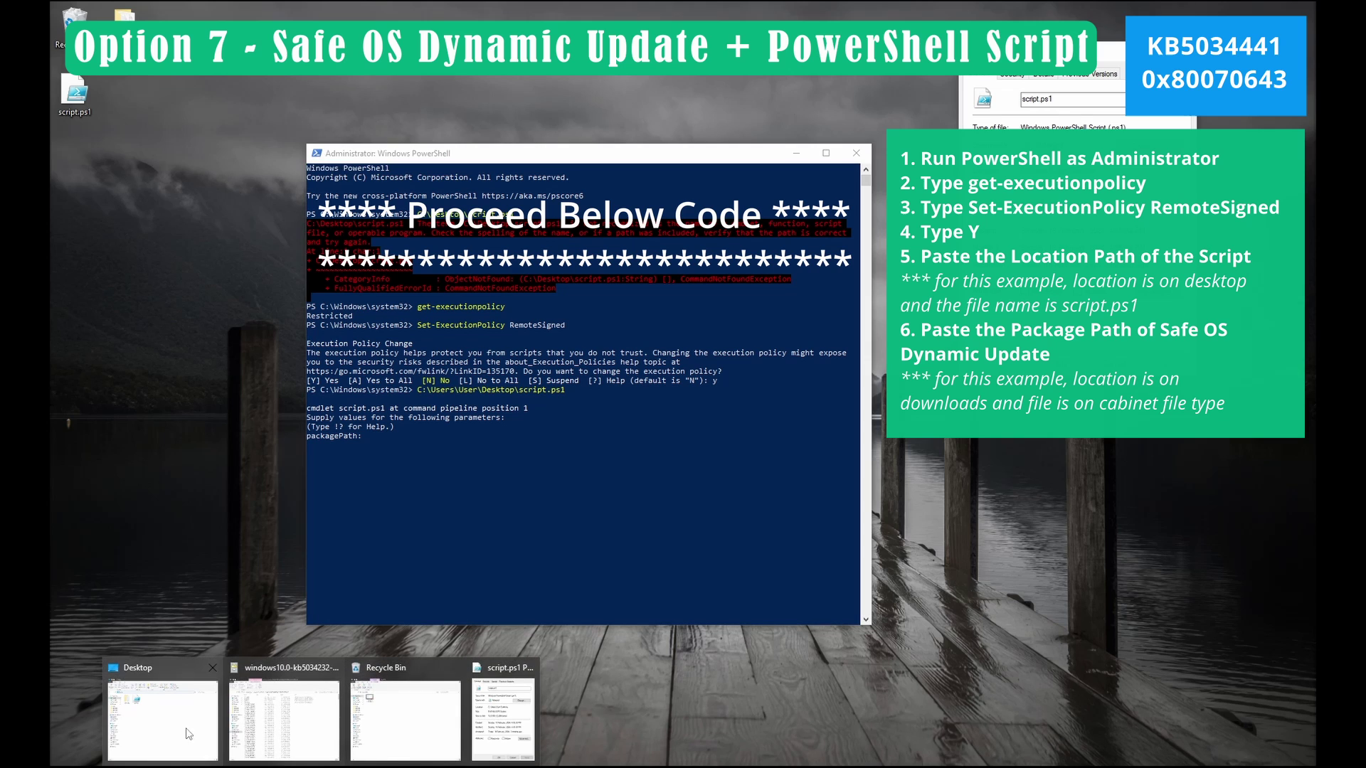
Step: Copy the KB5034232 .cab's full Downloads path from File Explorer and paste it at the packagePath prompt
left_click(198, 682)
left_click(285, 511)
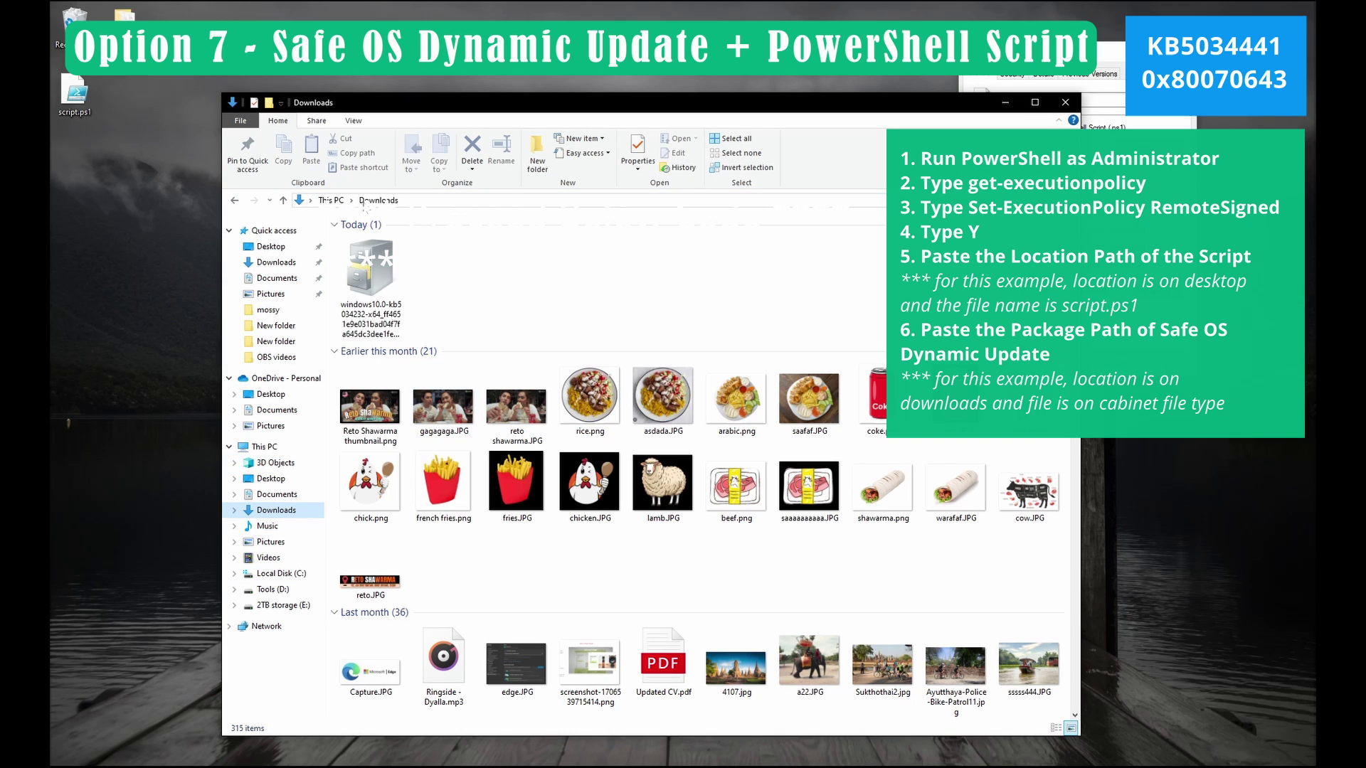
left_click(392, 279)
double_click(393, 279)
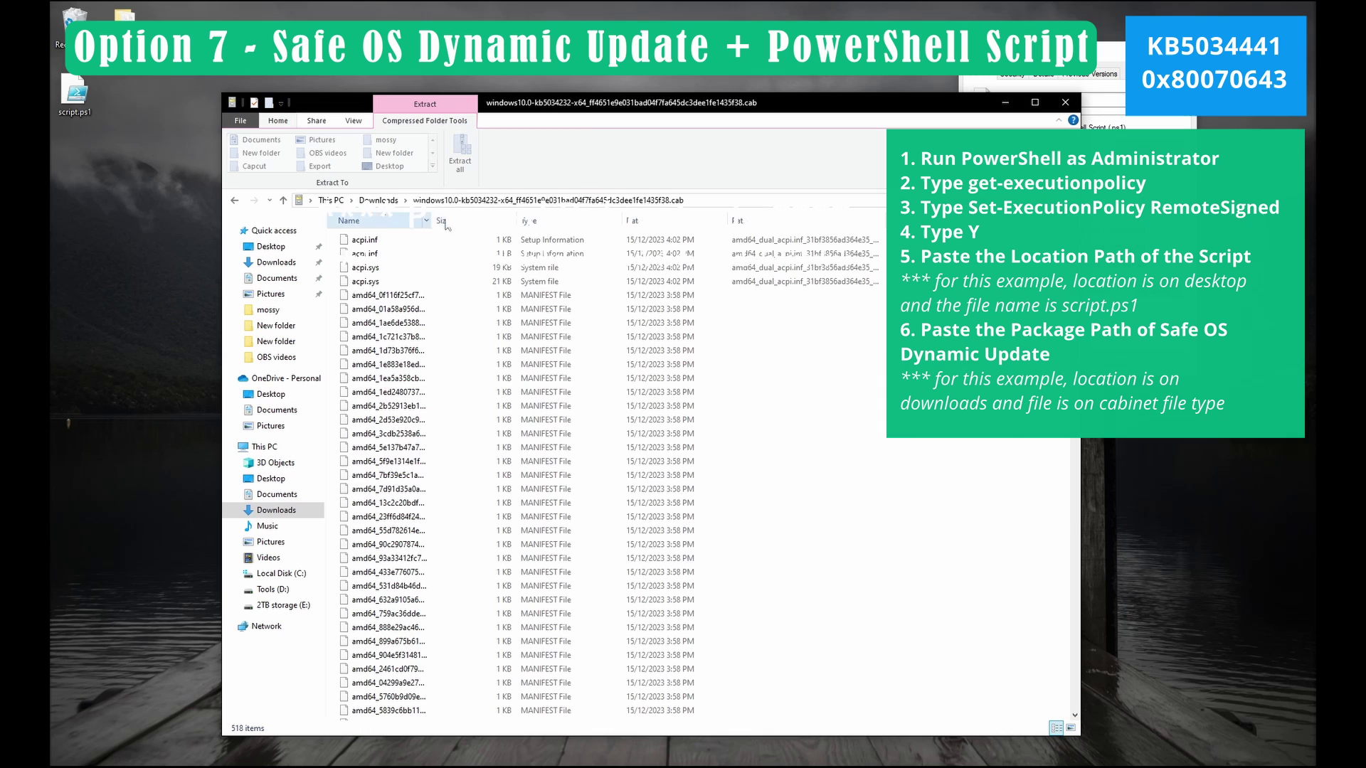
left_click(705, 199)
key("ctrl+a")
key("ctrl+c")
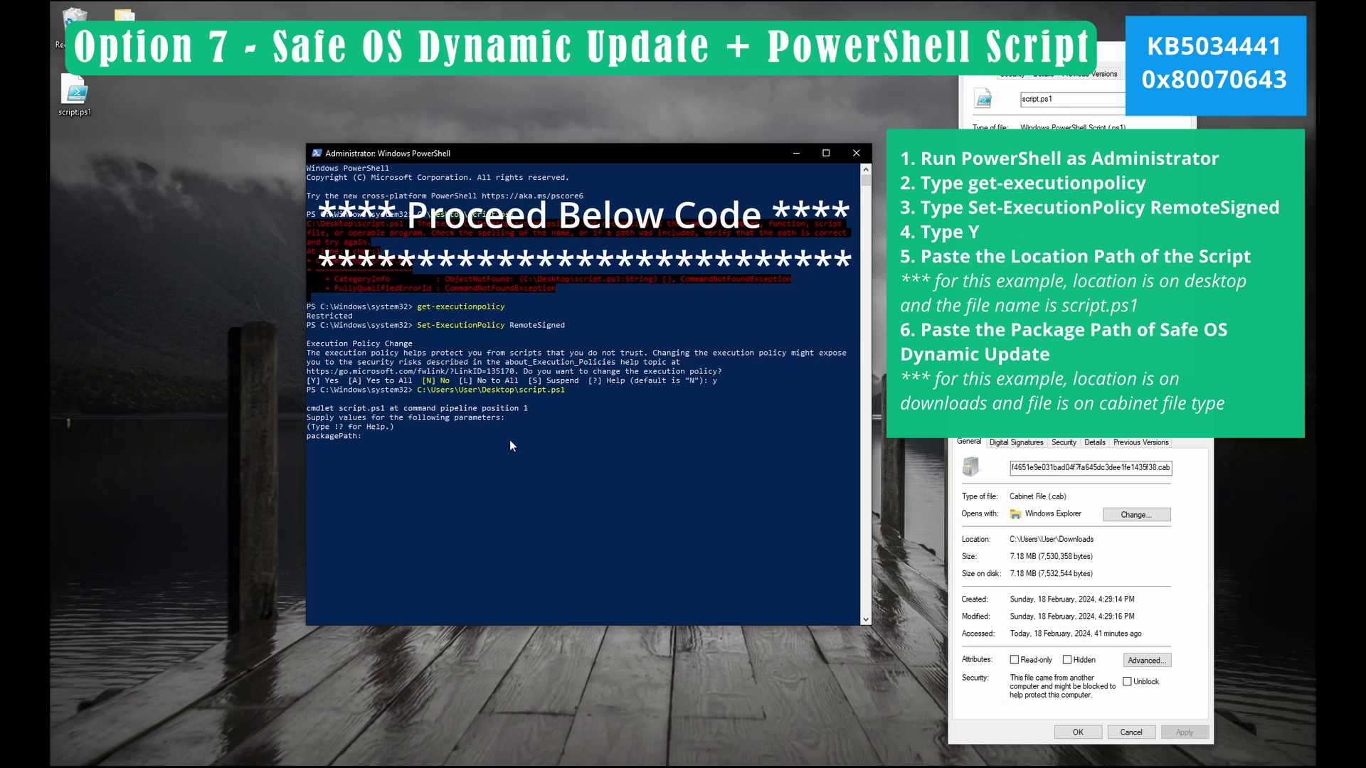
left_click(499, 436)
key("ctrl+v")
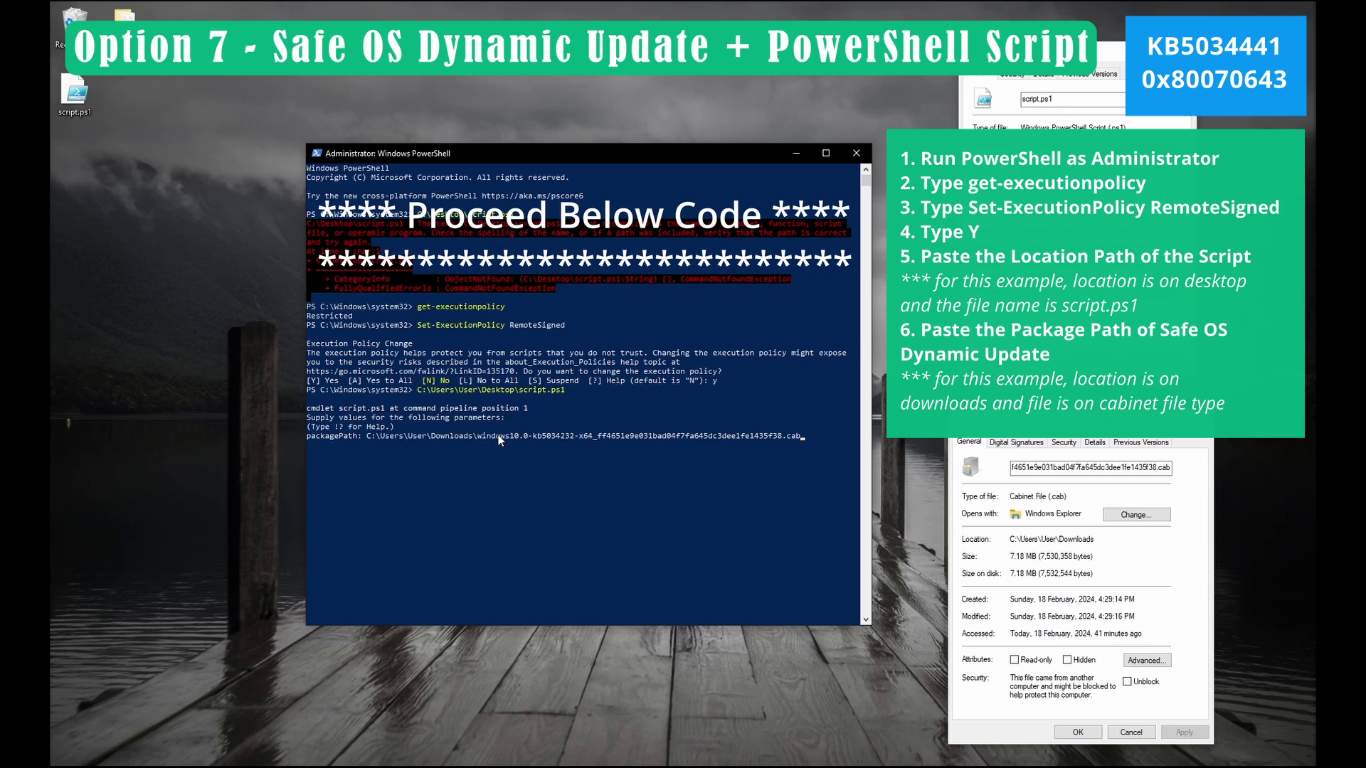
Step: Run the WinRE patch with the .cab package and exit PowerShell after 'Patch succeed'
key("Return")
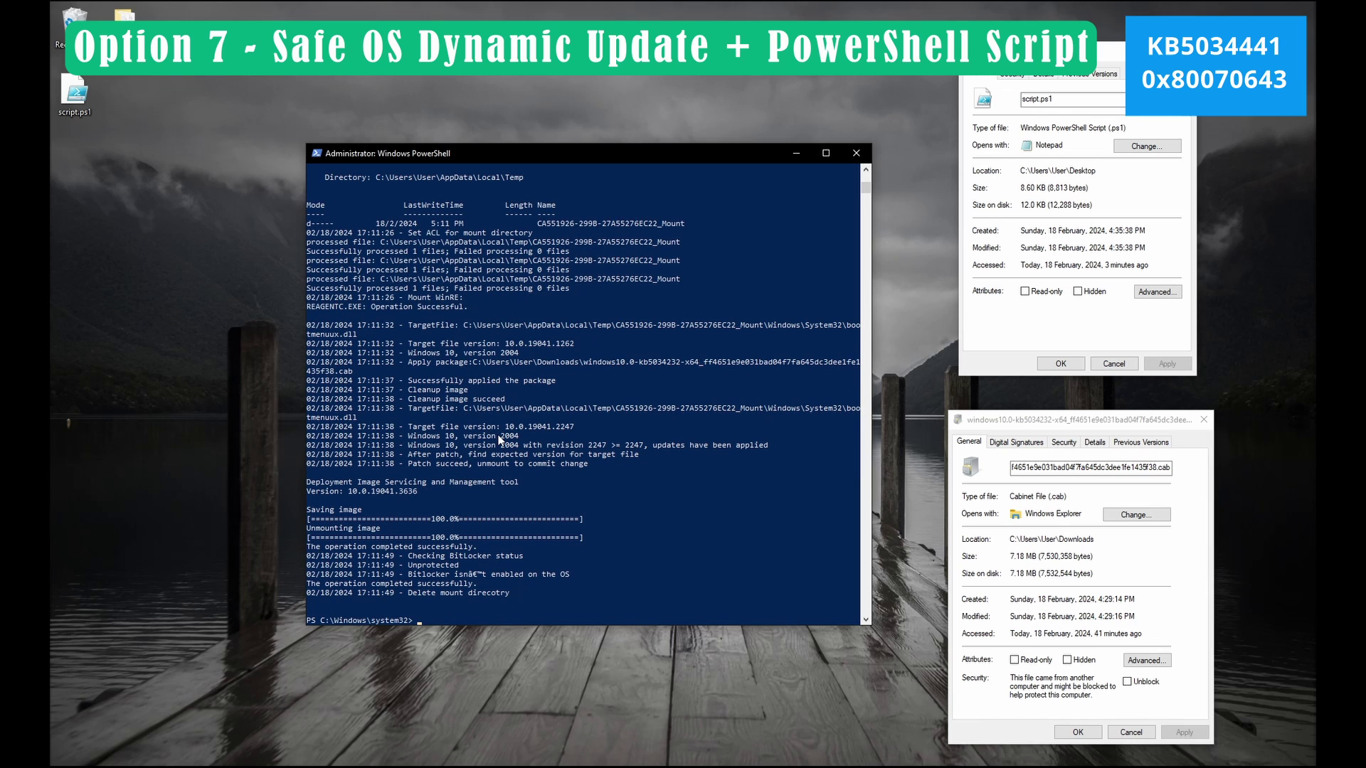
type("exit")
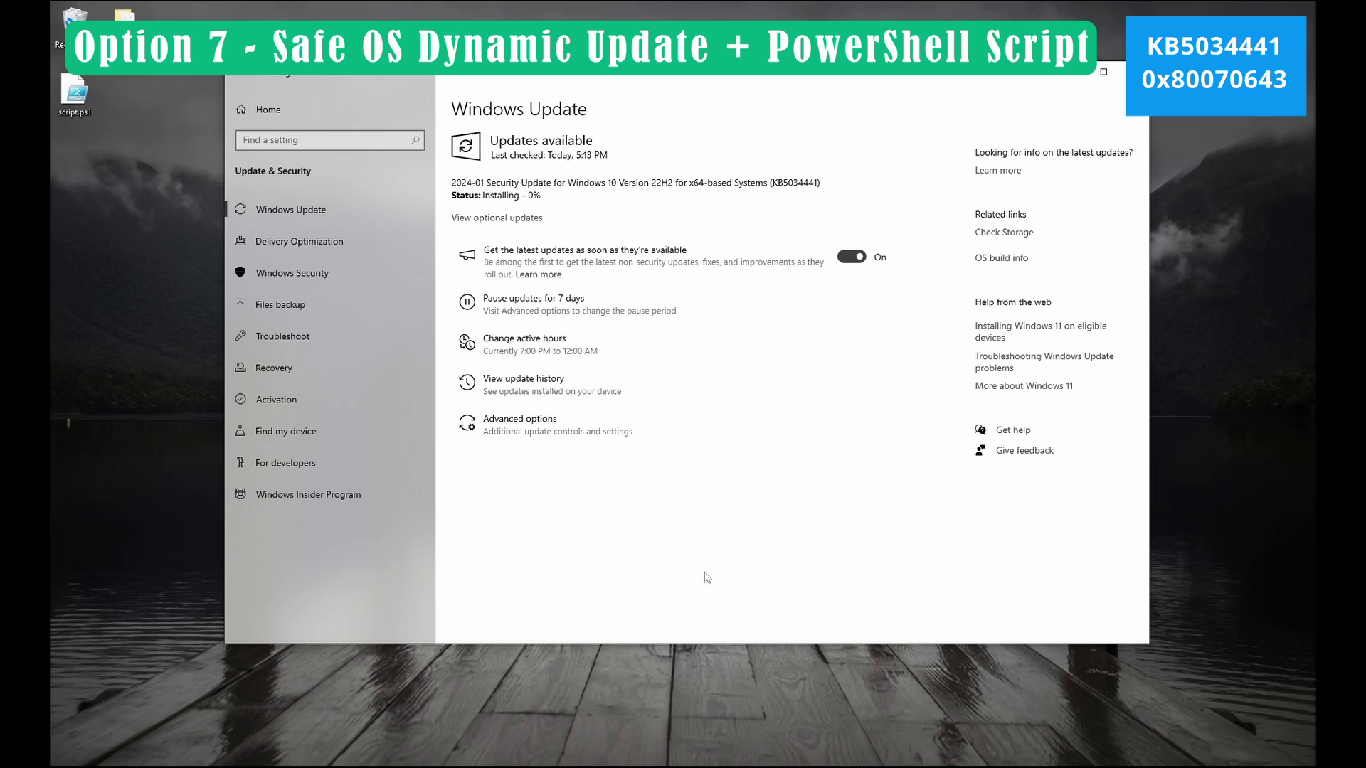
Step: Open the update history to confirm KB5034441 was successfully installed on 18/2/2024
left_click(560, 404)
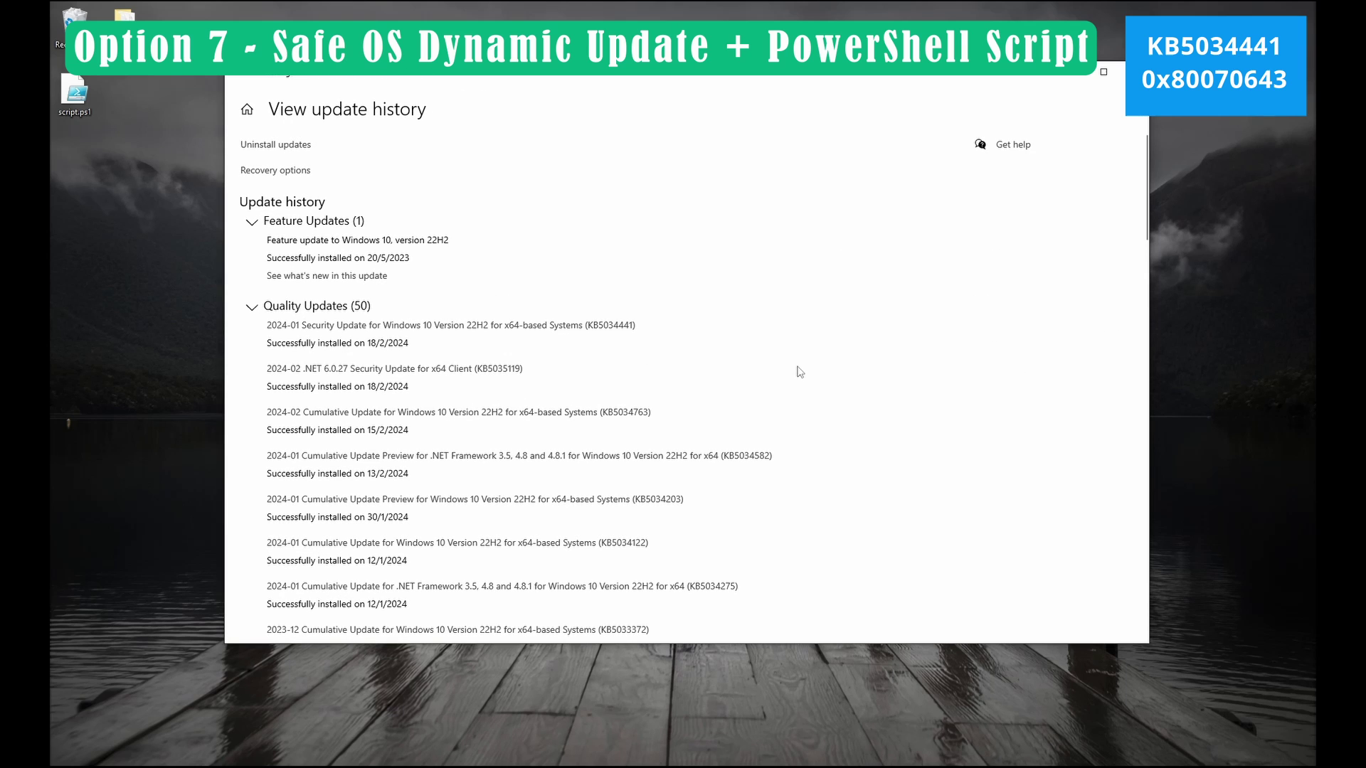